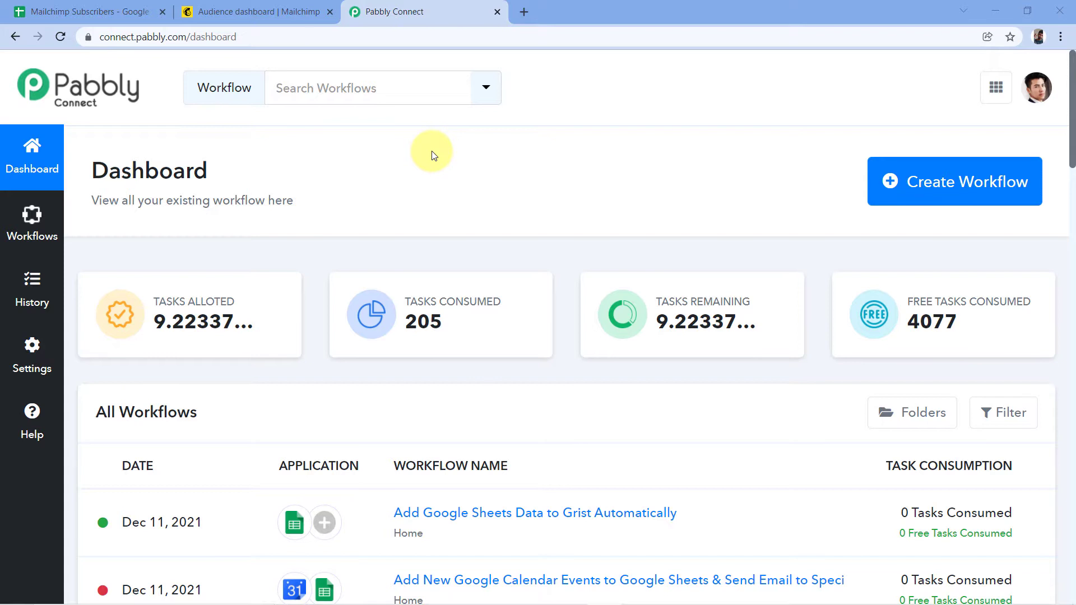
Open a new blank browser tab beside the Pabbly Connect dashboard.
click(526, 11)
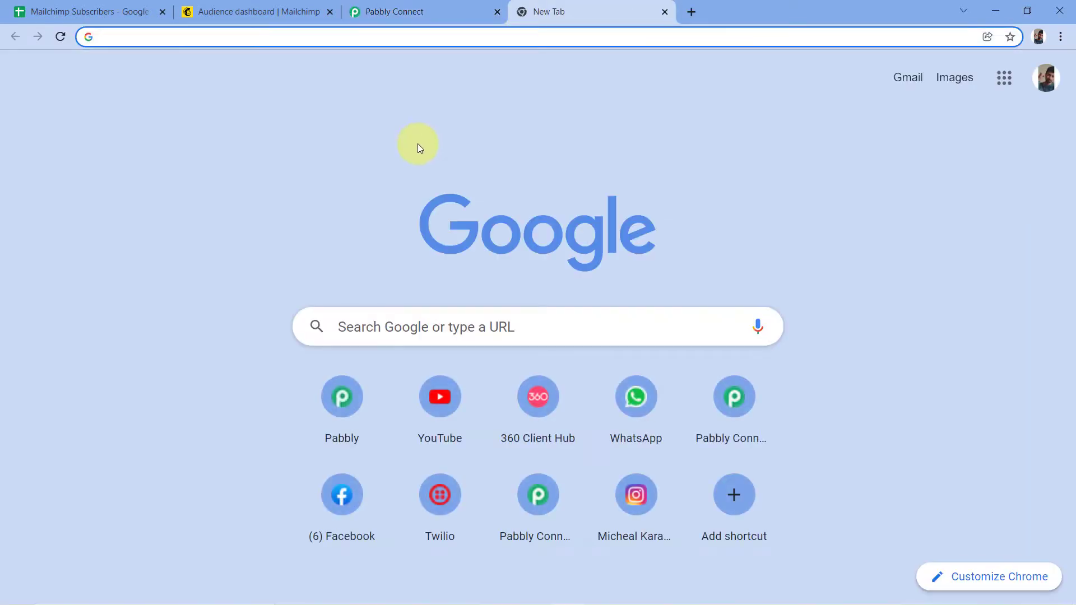
Load pabbly.com in the new tab, then close that tab to return to Pabbly Connect.
text(pabbly.com)
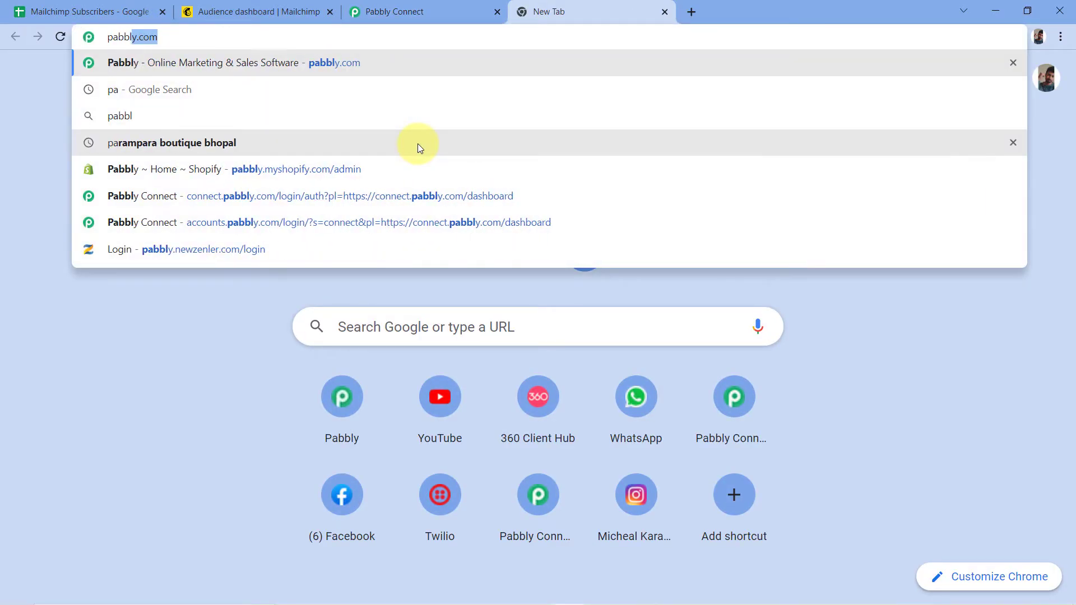
key(Return)
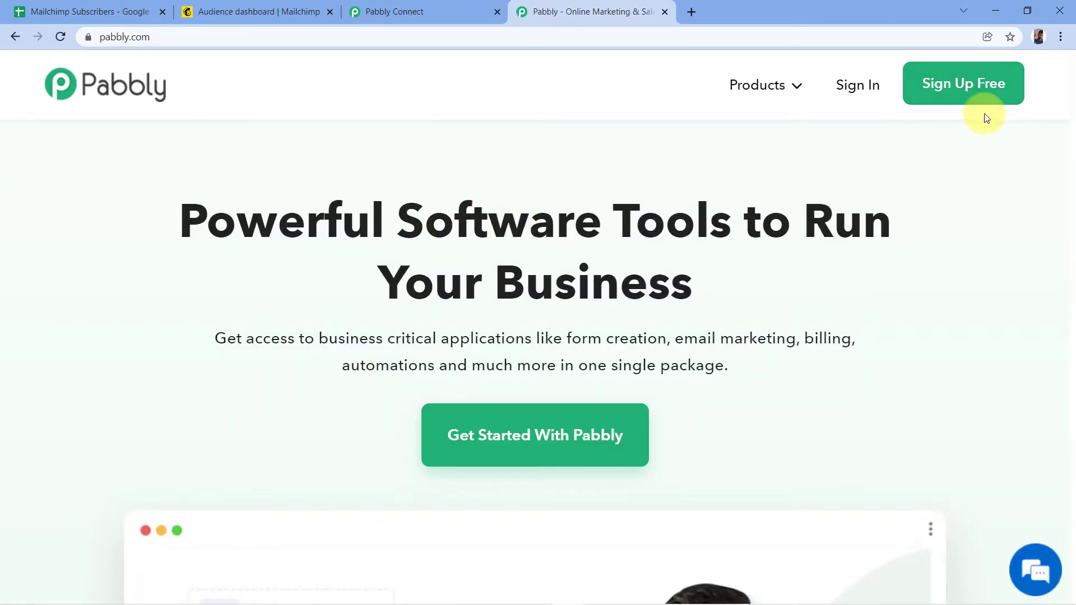
click(665, 14)
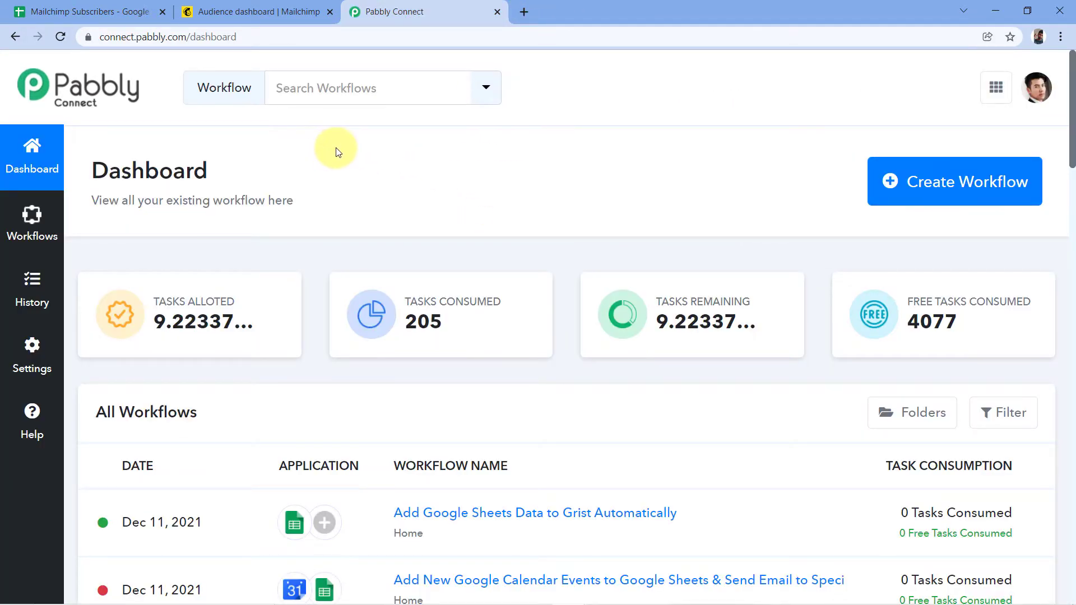
Create a workflow named 'Google Sheets to Mailchimp' and collapse its trigger step's app list.
click(937, 185)
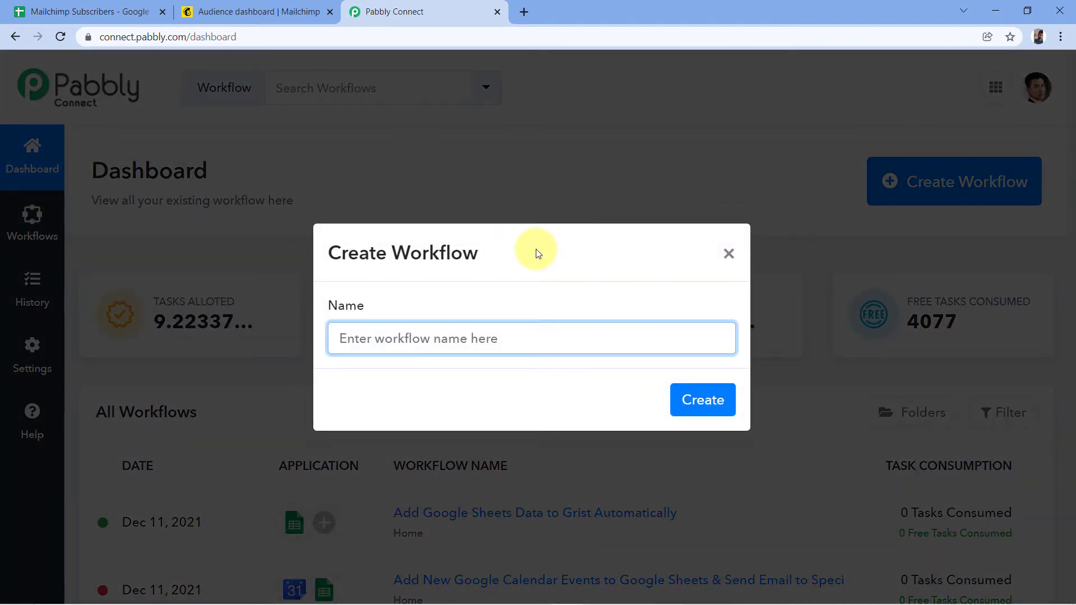
text(Google )
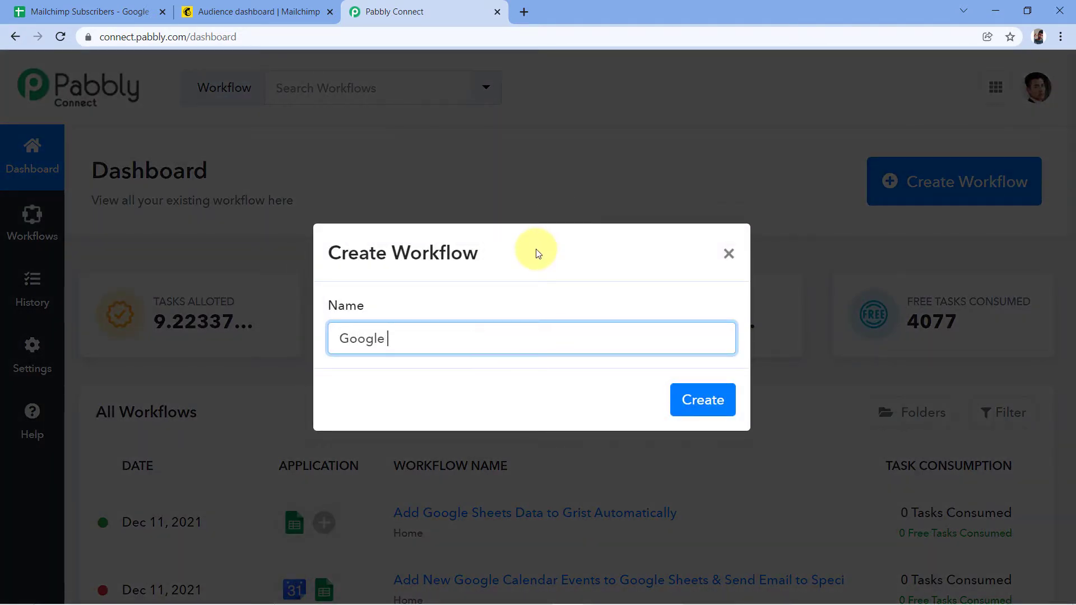
text(Sheets to Mailchimp)
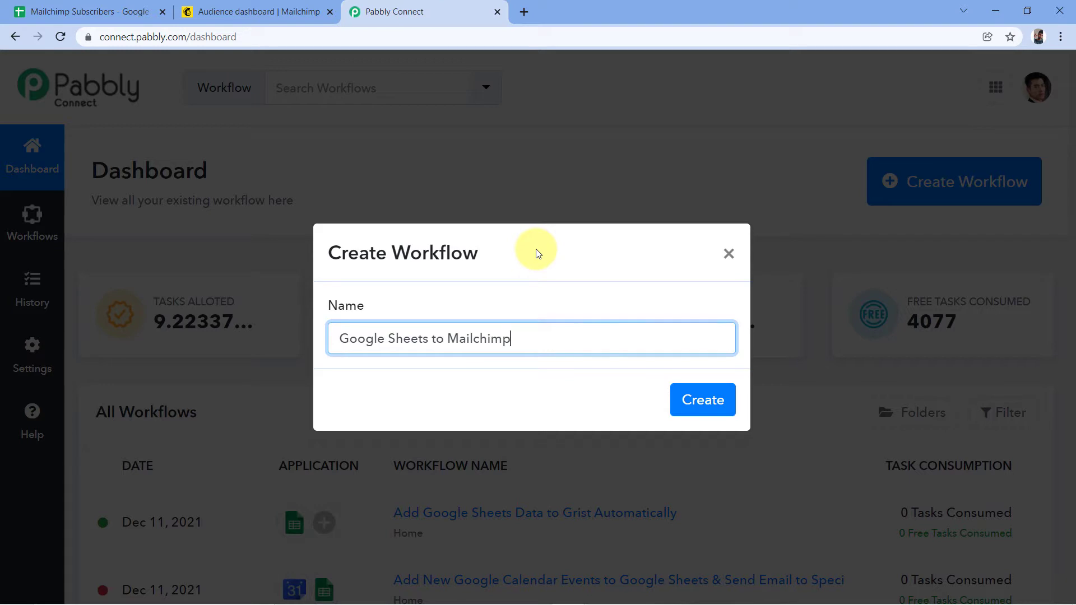
click(688, 401)
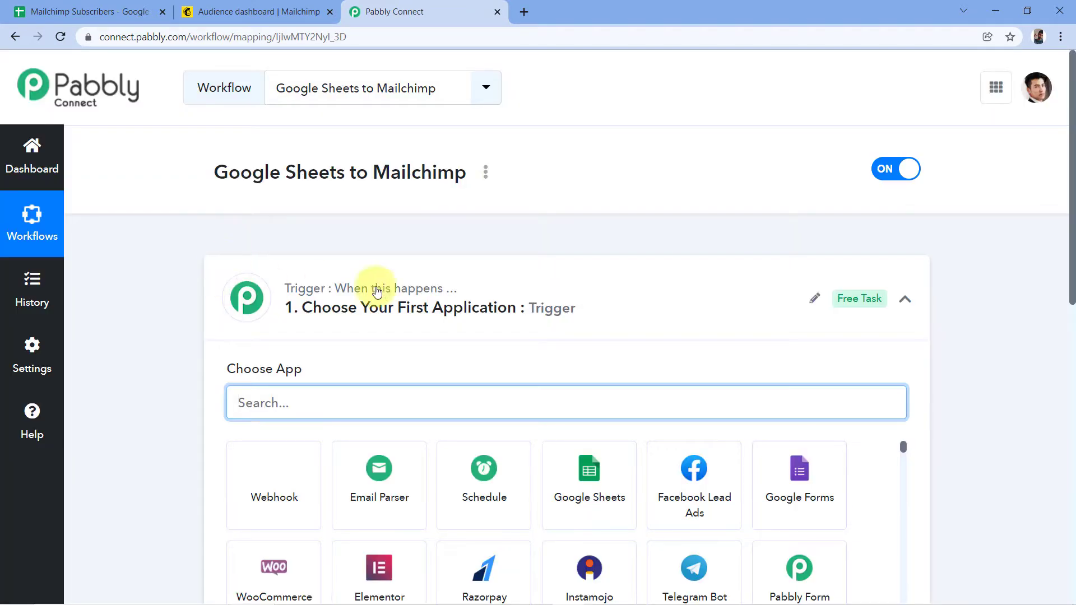
click(464, 281)
scroll(480, 224, down, 1)
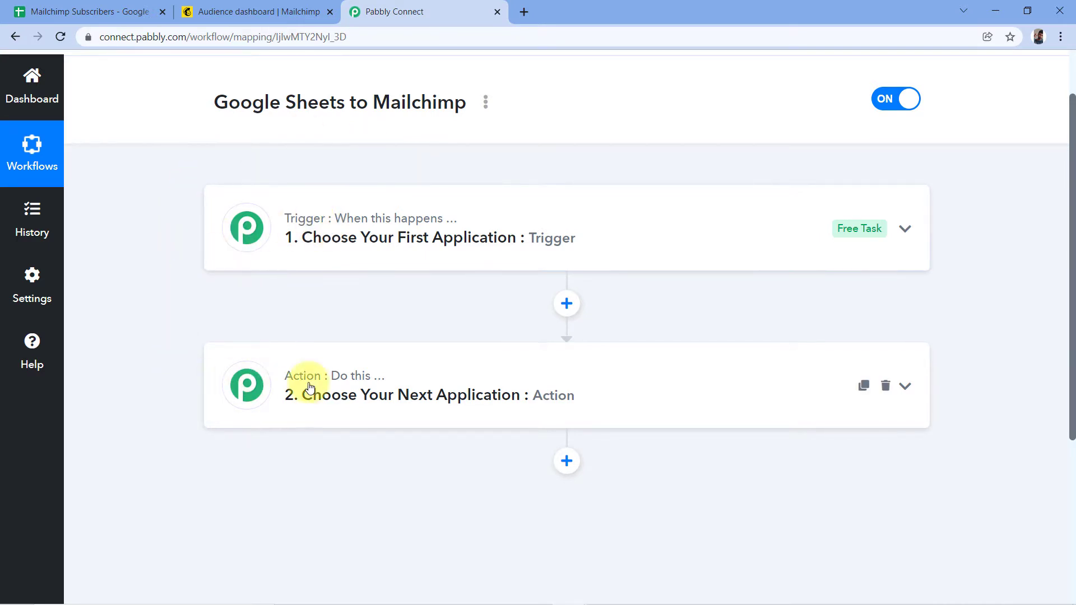
mouse_move(313, 387)
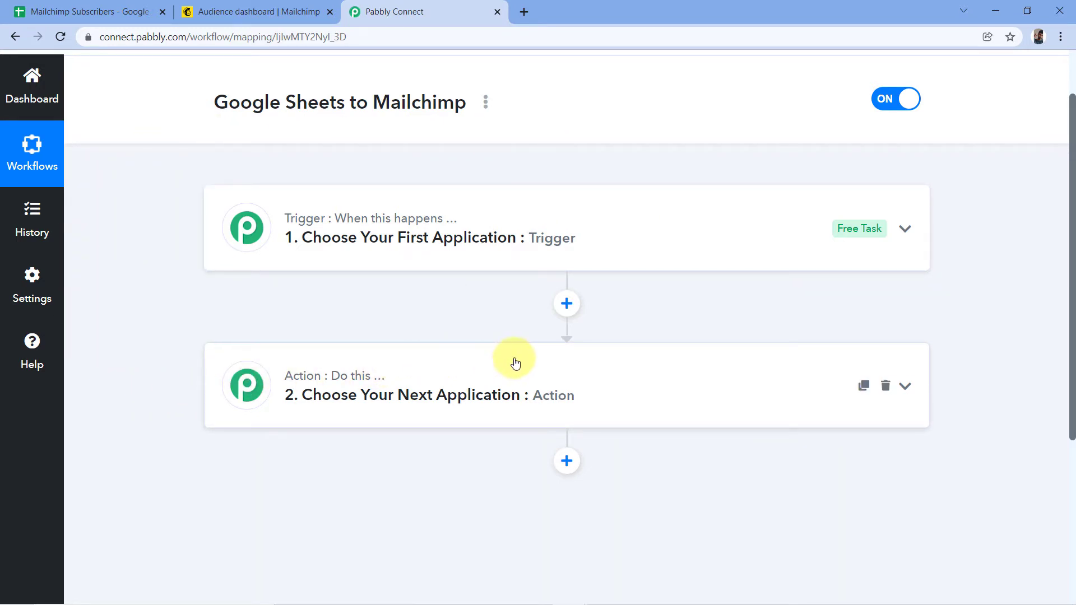
Choose Google Sheets as the workflow's trigger app.
click(372, 240)
click(266, 272)
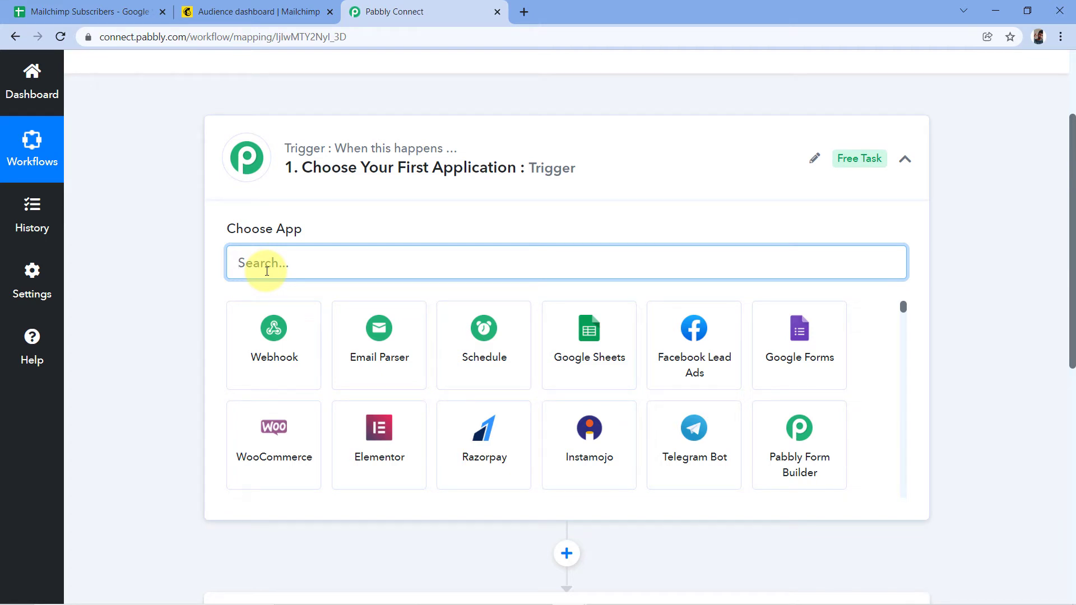
text(Google Sheets)
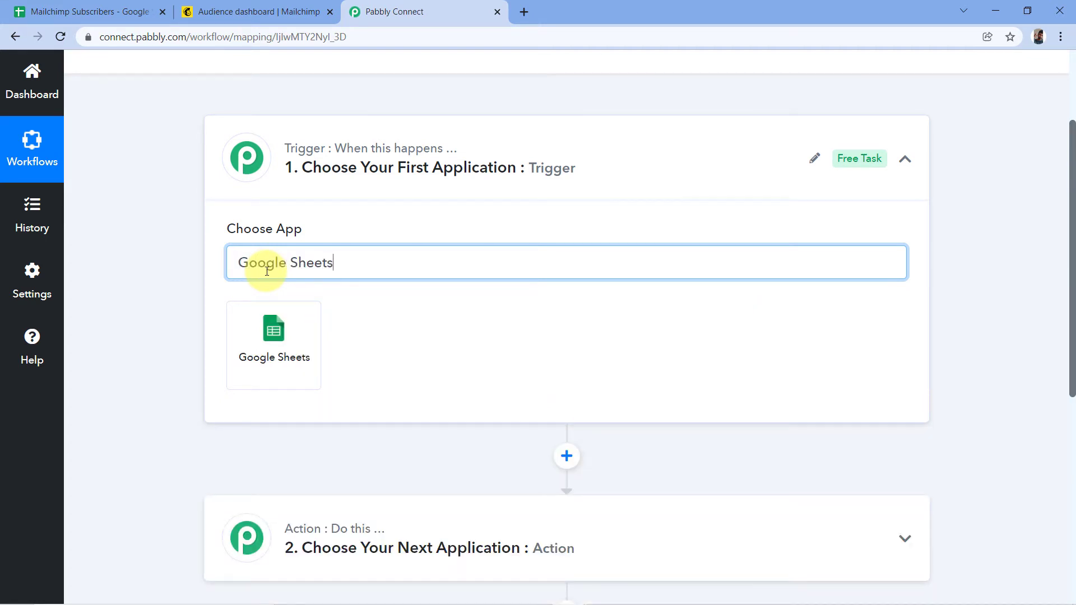
click(267, 327)
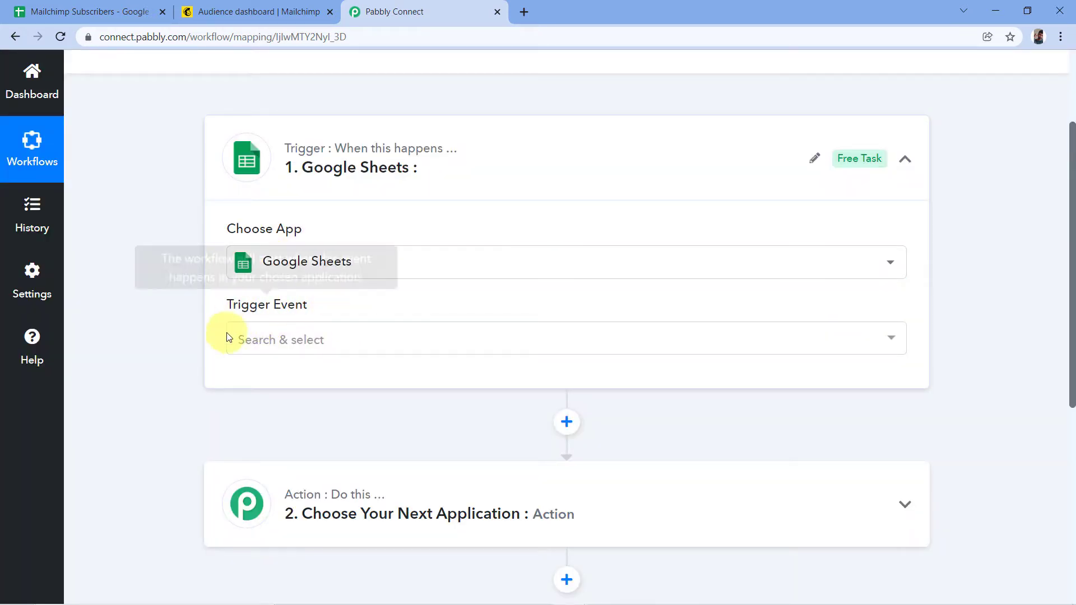
Set the trigger event to New or Updated Spreadsheet Row.
click(360, 339)
scroll(336, 297, down, 1)
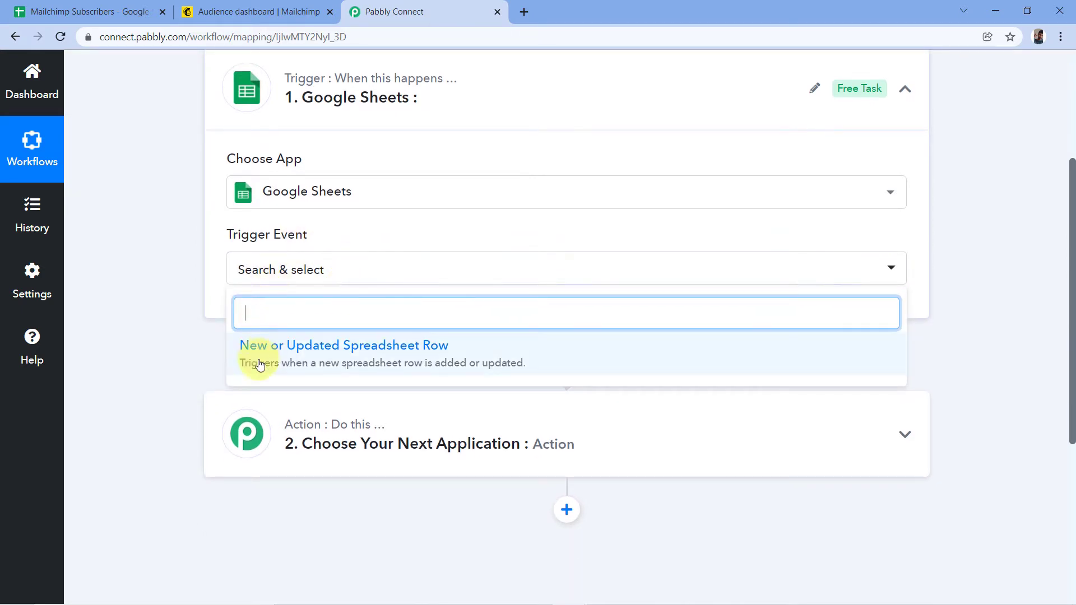
click(361, 354)
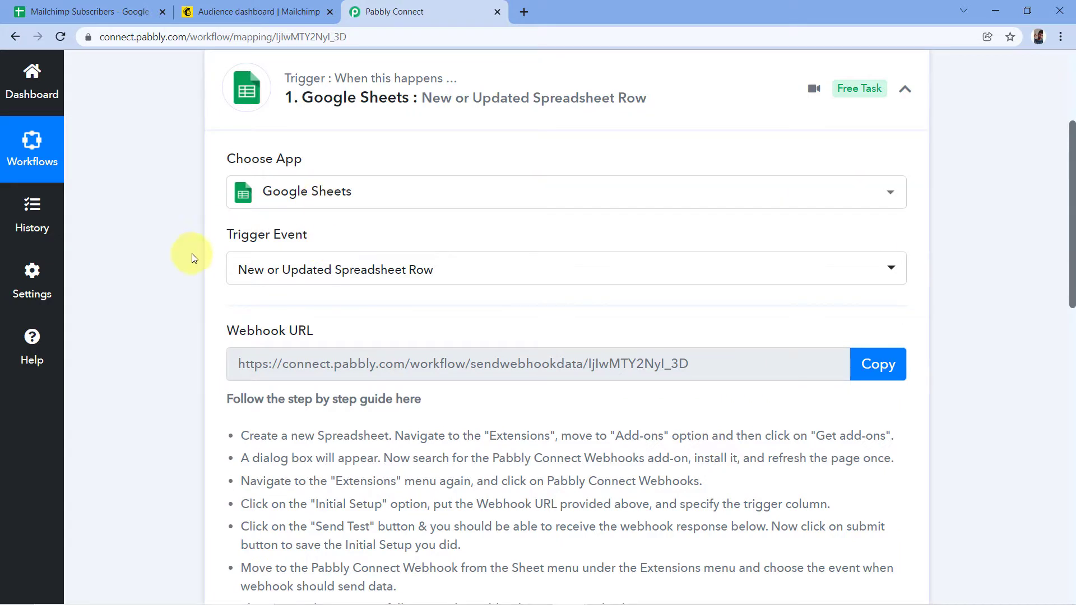
scroll(196, 234, down, 1)
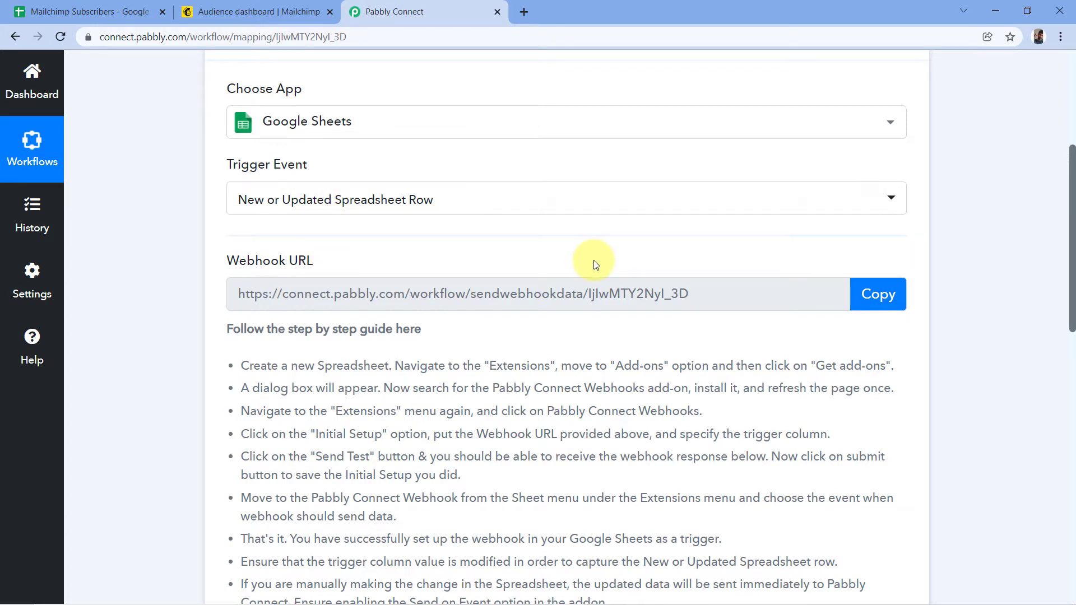
click(84, 12)
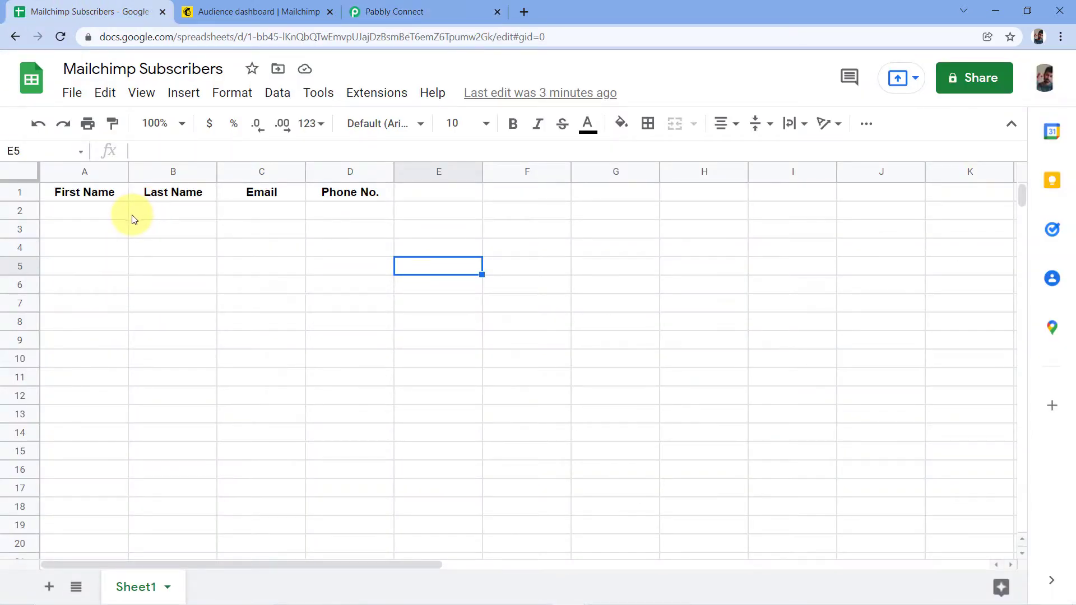
Check the sheet's First Name, Last Name, Email and Phone No. header columns.
click(69, 214)
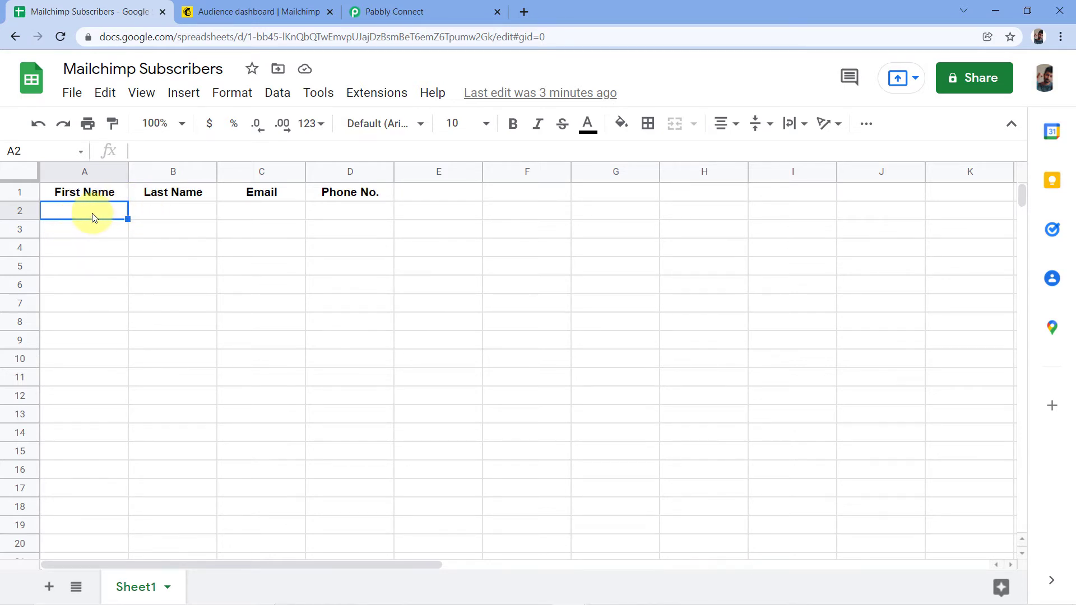
click(203, 192)
click(263, 194)
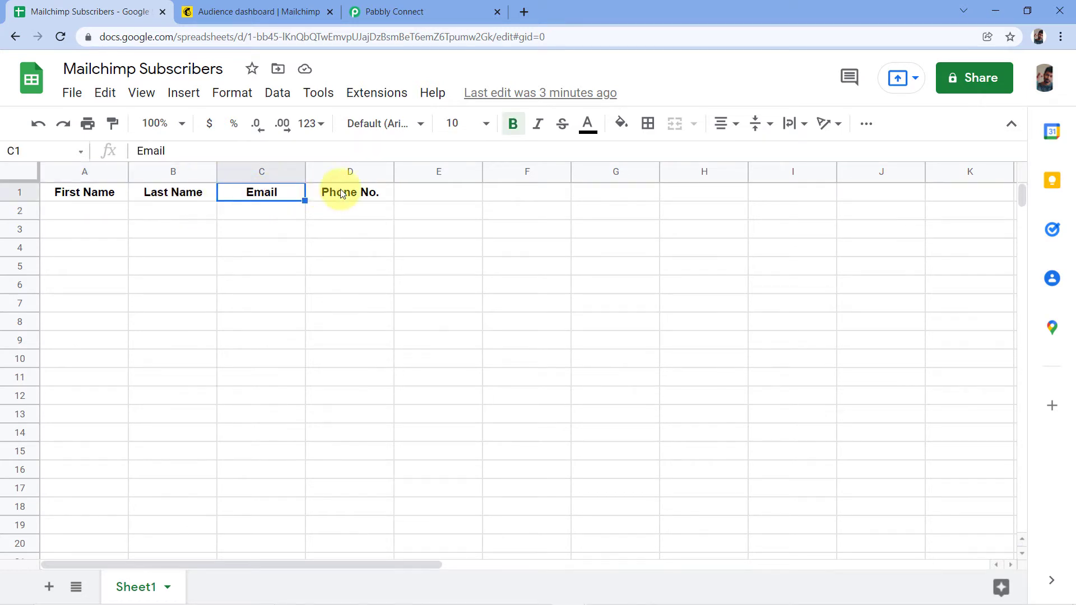
click(328, 193)
click(85, 214)
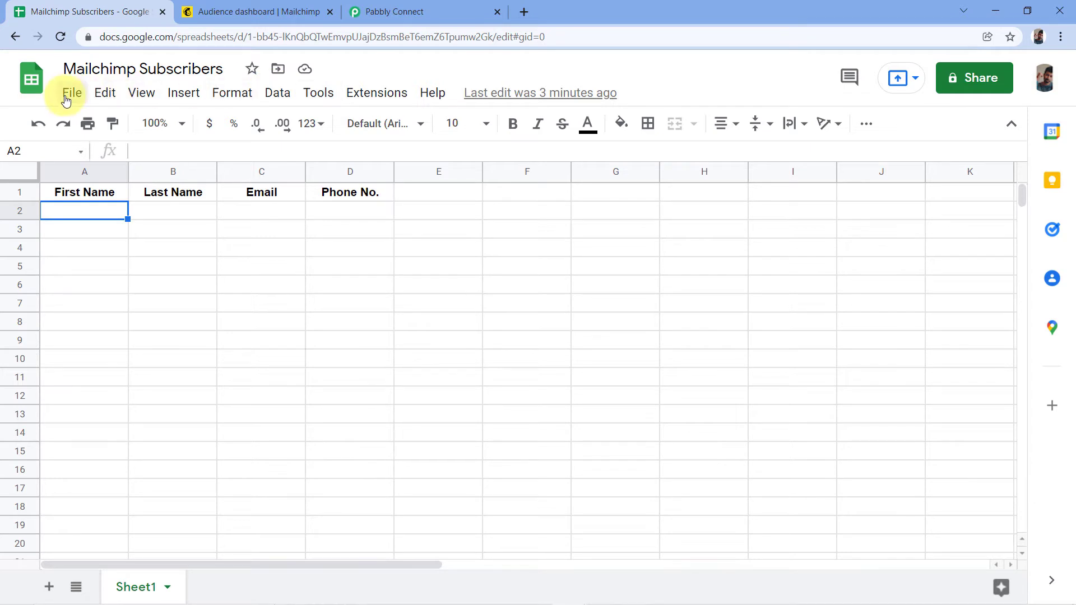
Open the Google Workspace Marketplace via Extensions > Add-ons > Get add-ons.
click(381, 98)
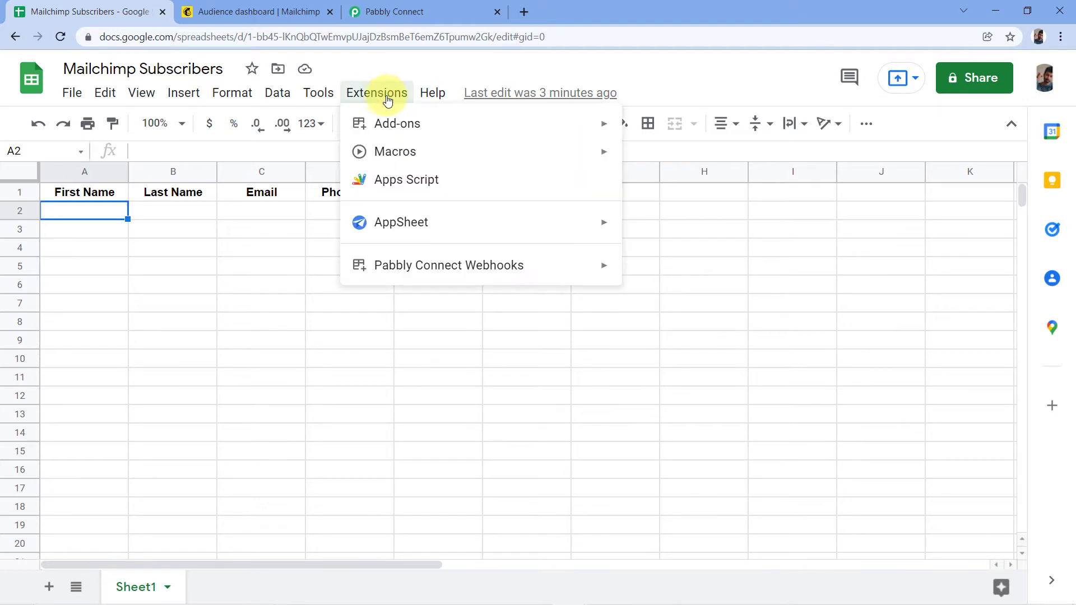
mouse_move(377, 133)
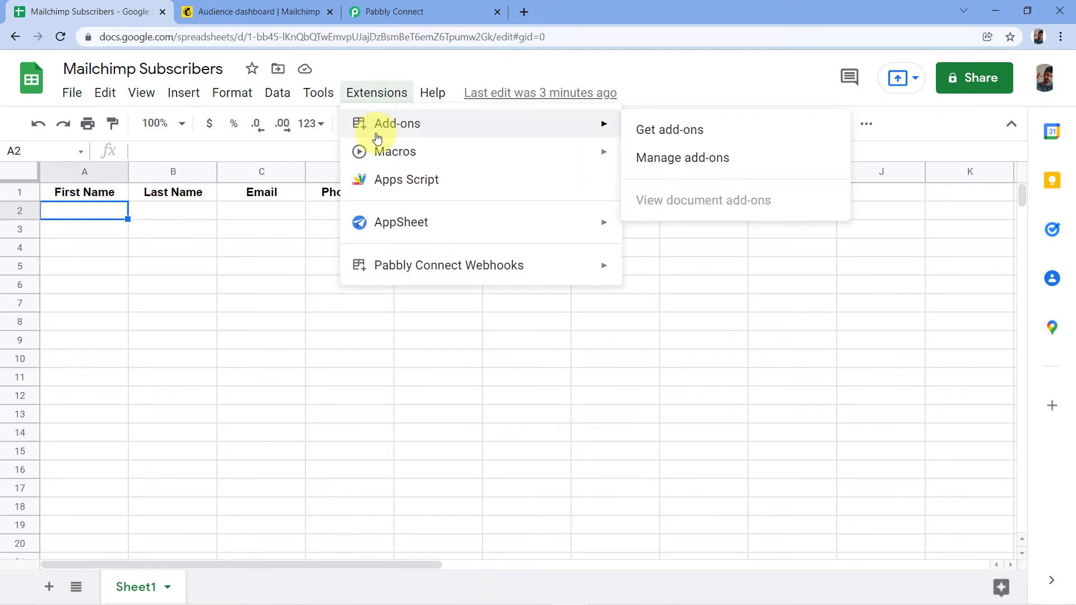
click(678, 132)
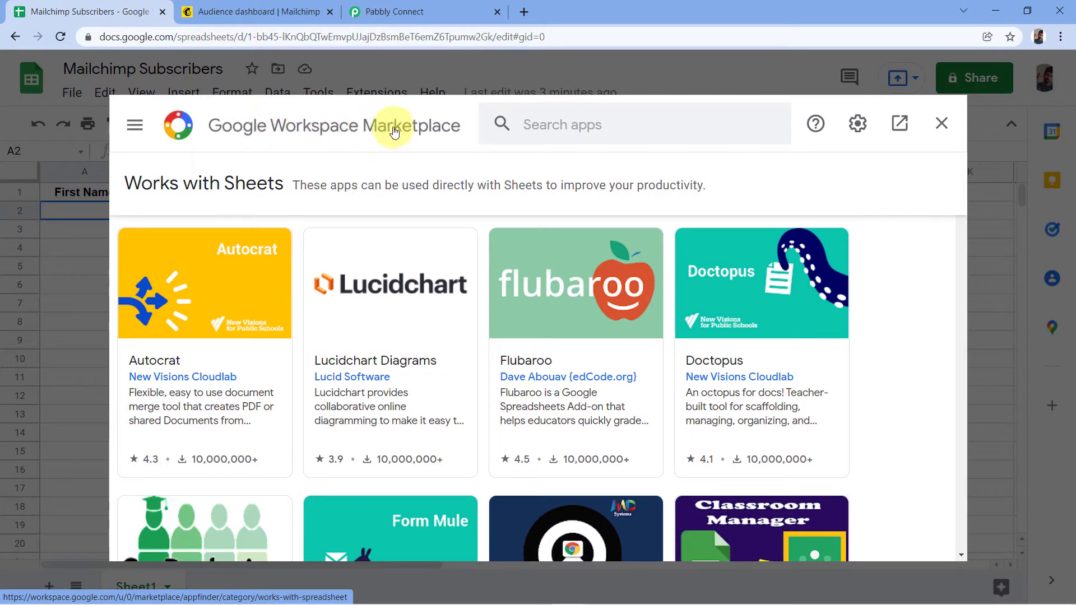
Search the marketplace for the Pabbly Connect Webhooks add-on.
click(547, 123)
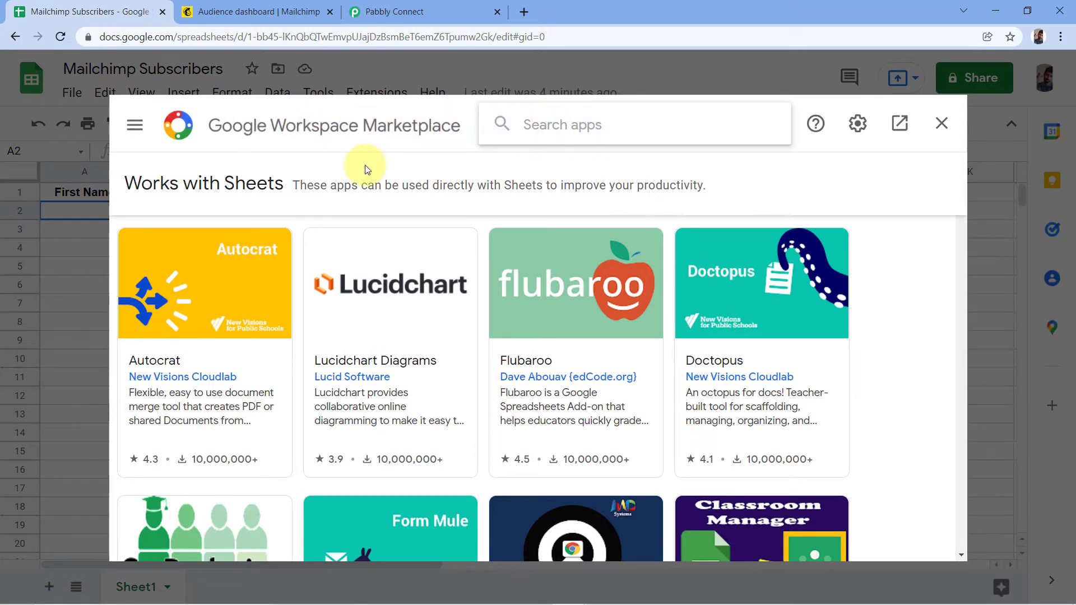
text(Pabbly)
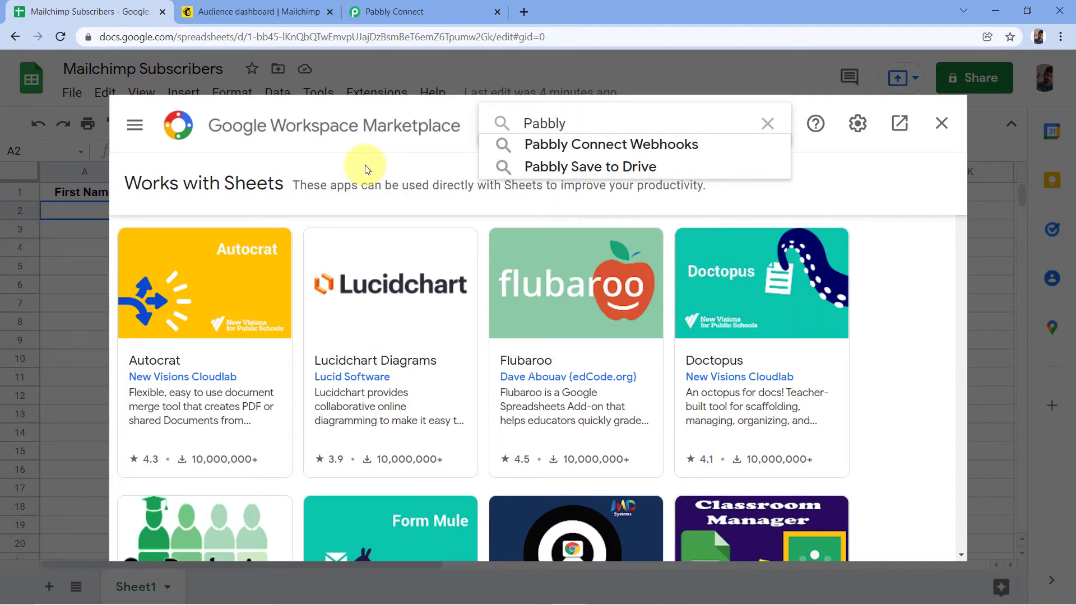
click(588, 147)
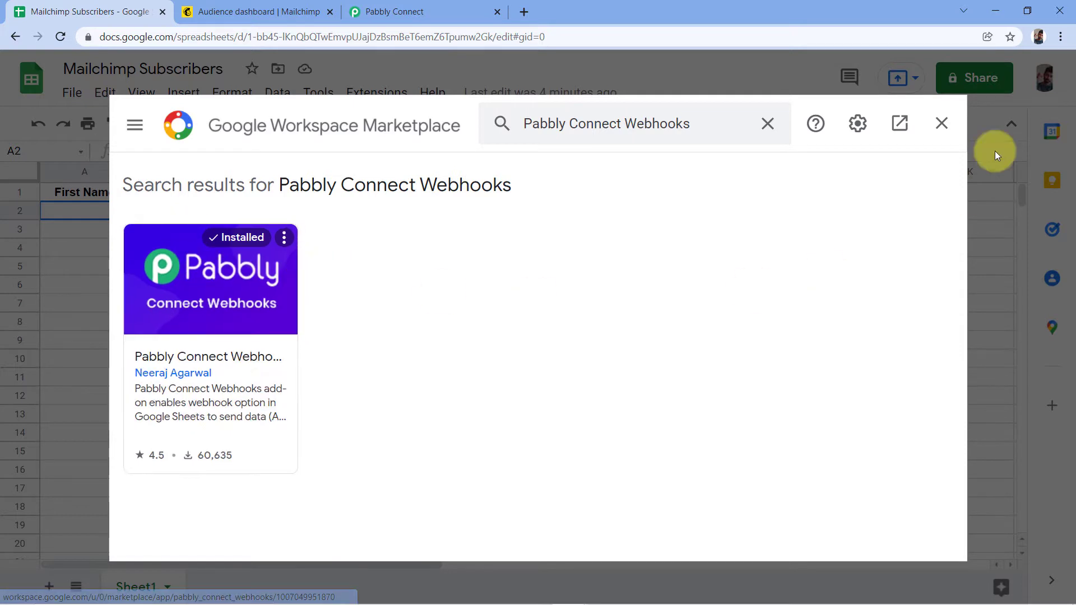
Reload the sheet and open the Pabbly Connect Webhooks Initial Setup dialog.
click(61, 37)
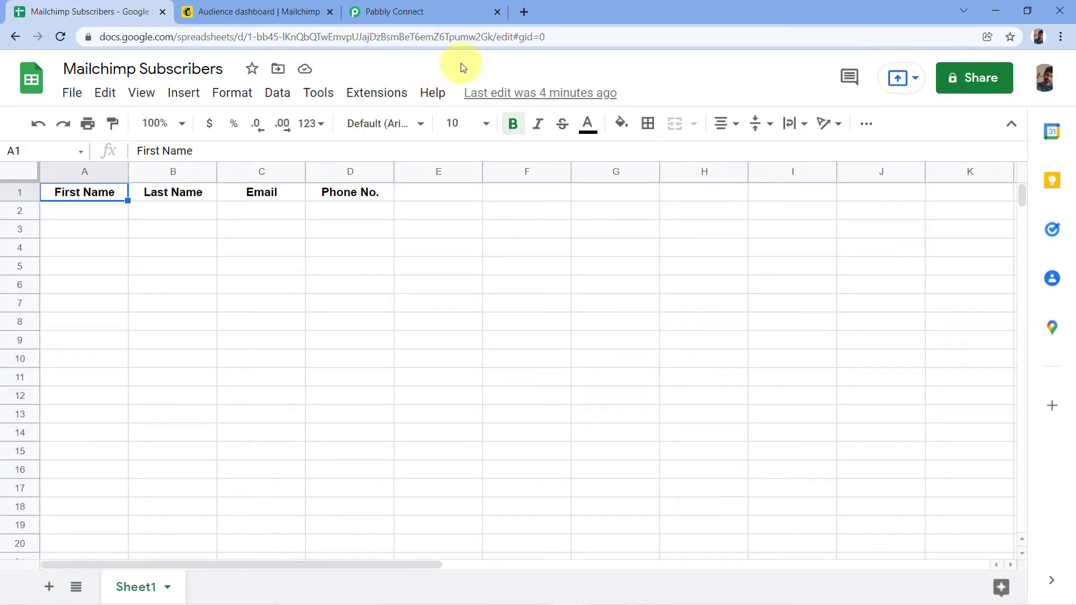
click(384, 94)
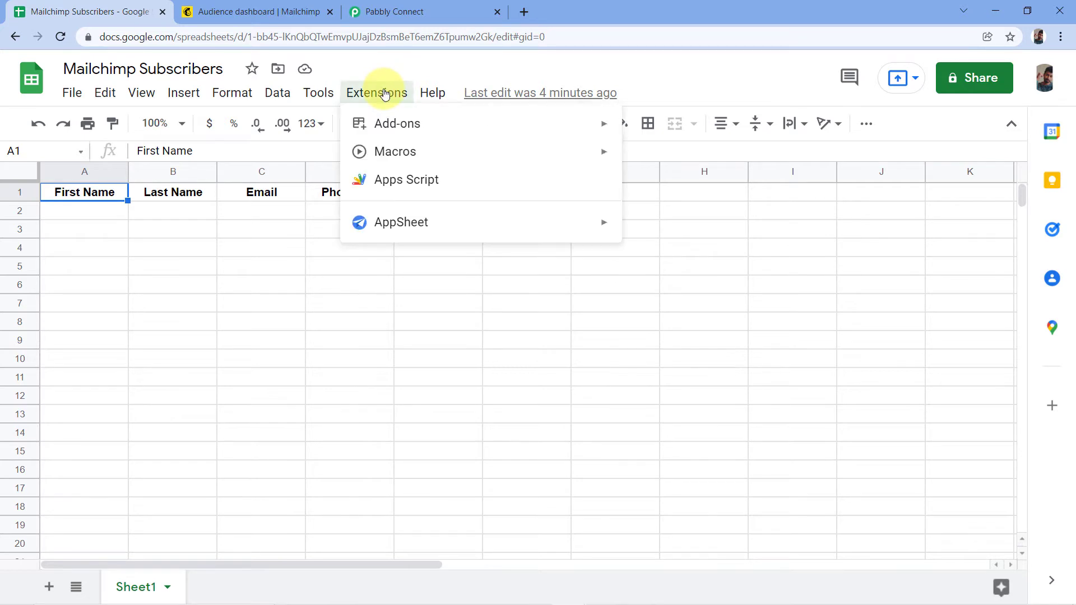
mouse_move(390, 265)
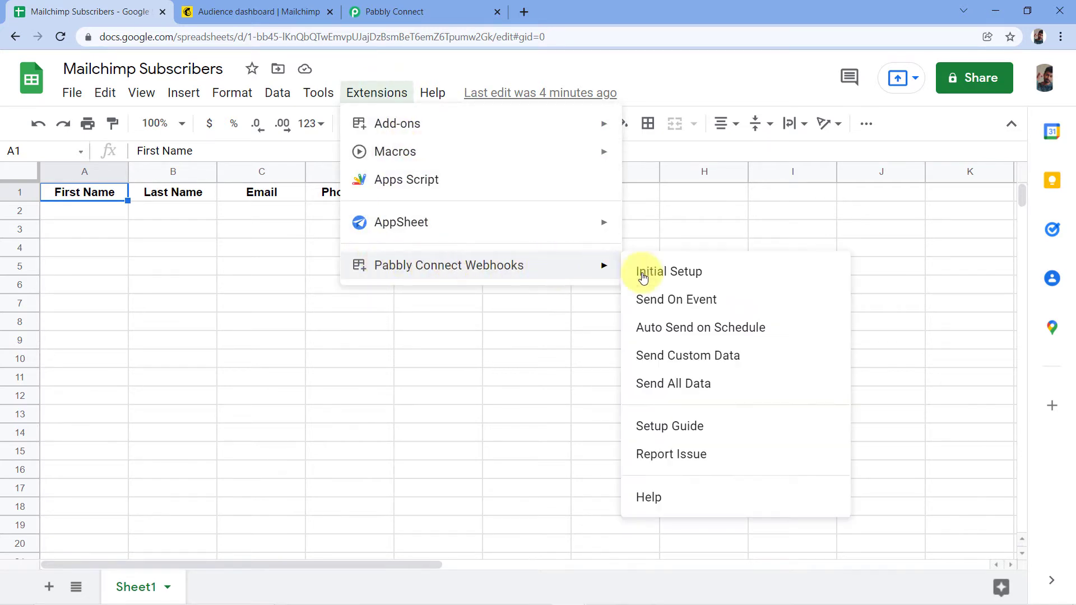
click(697, 275)
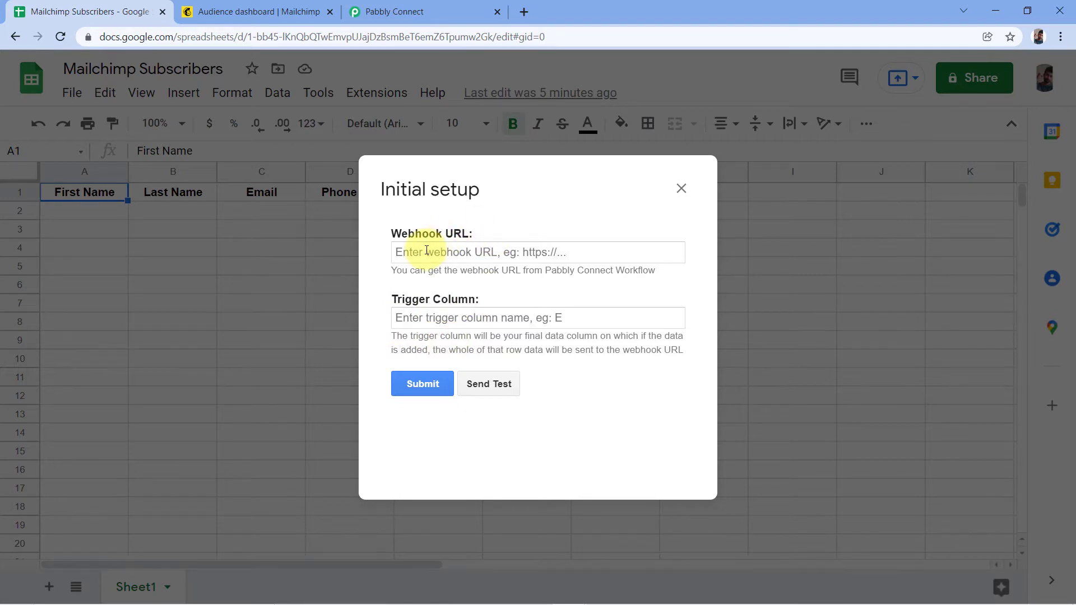
Copy the workflow's webhook URL from Pabbly and paste it into the Webhook URL field.
click(477, 10)
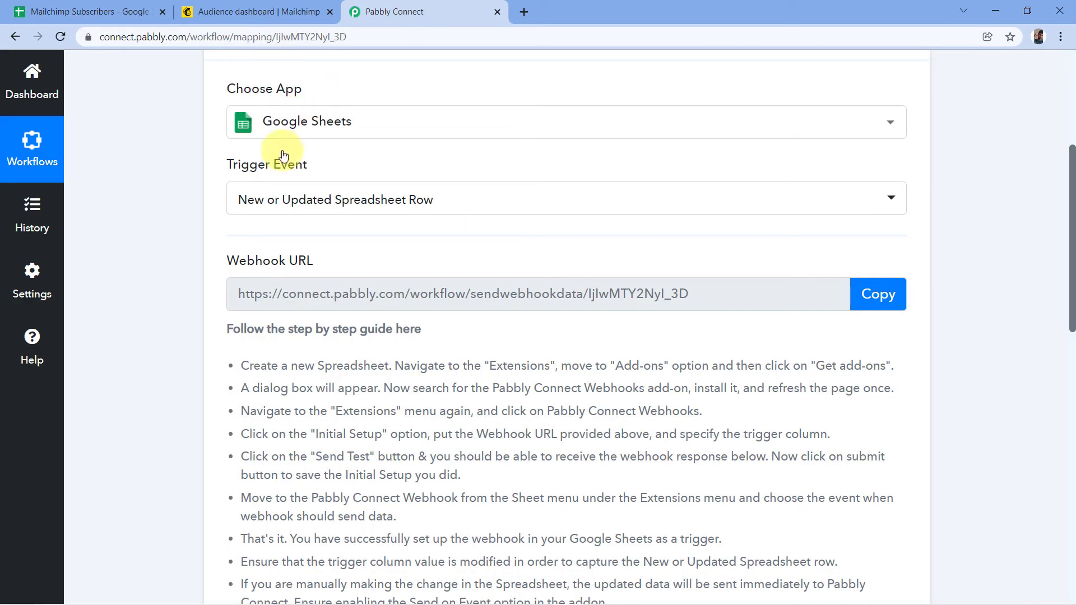
click(879, 295)
click(57, 7)
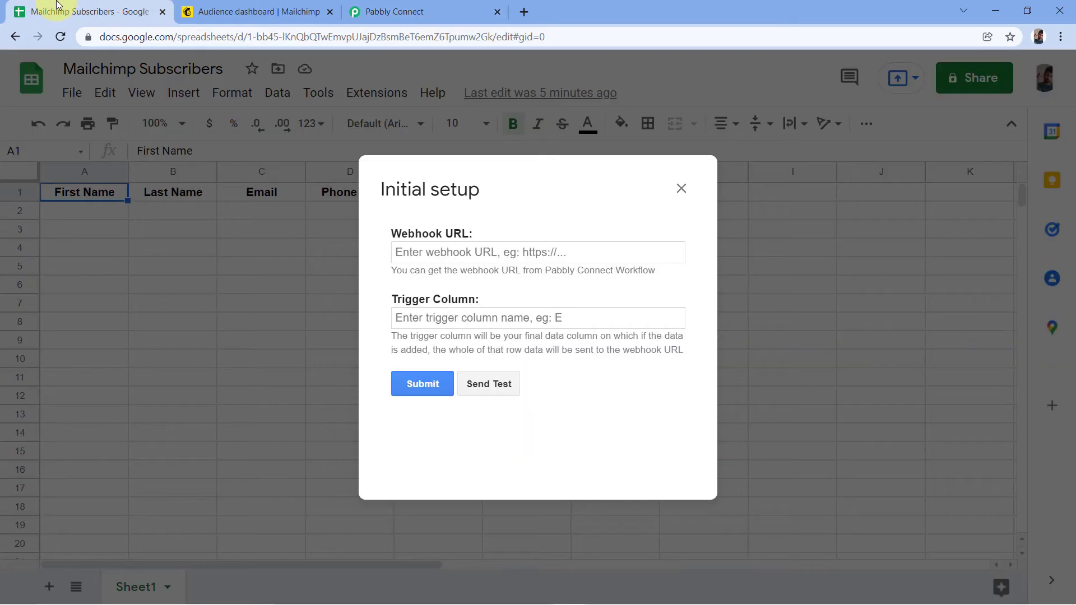
click(405, 252)
right_click(424, 253)
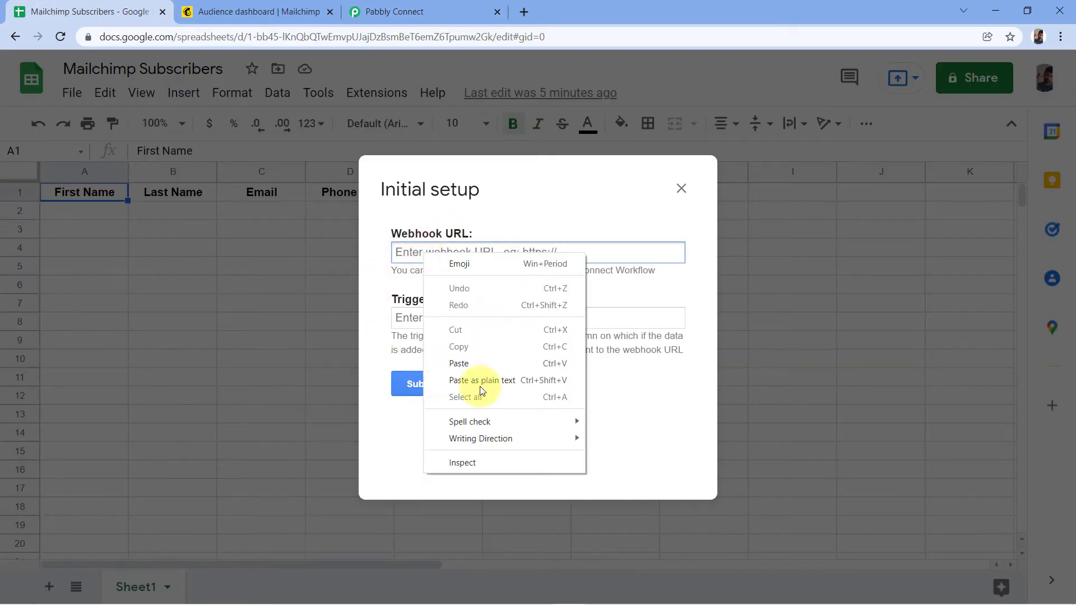
click(474, 363)
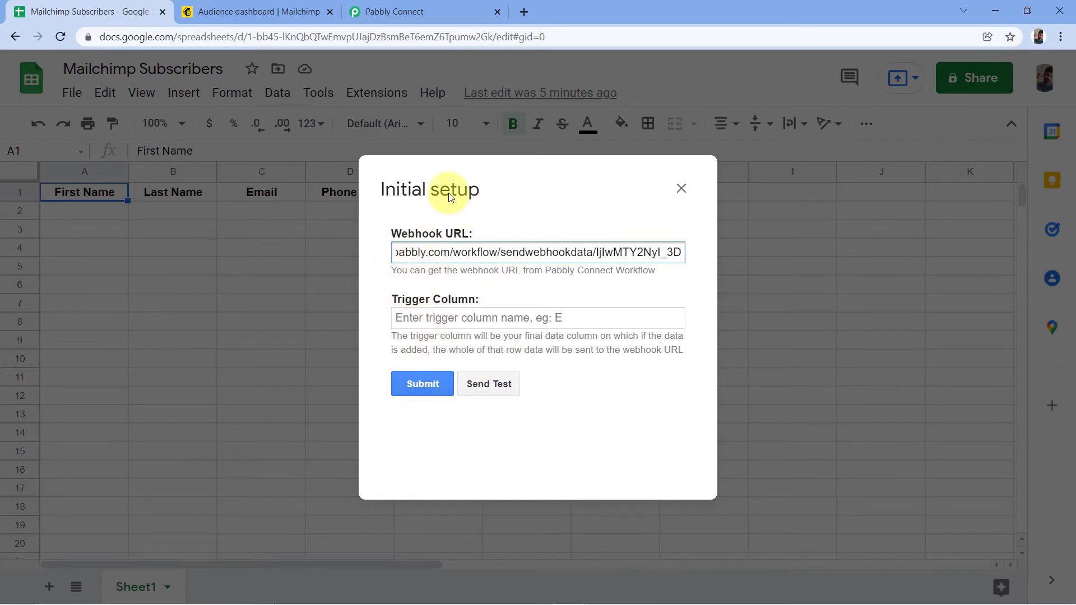
Enter D as the Trigger Column and submit the setup.
drag(449, 196, 469, 247)
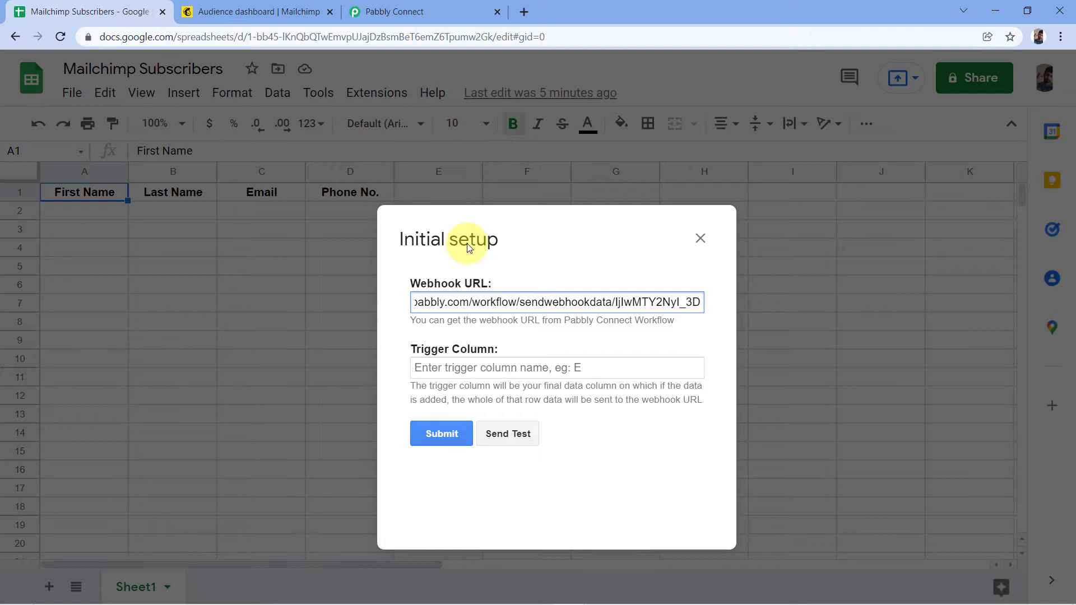
drag(466, 243, 522, 255)
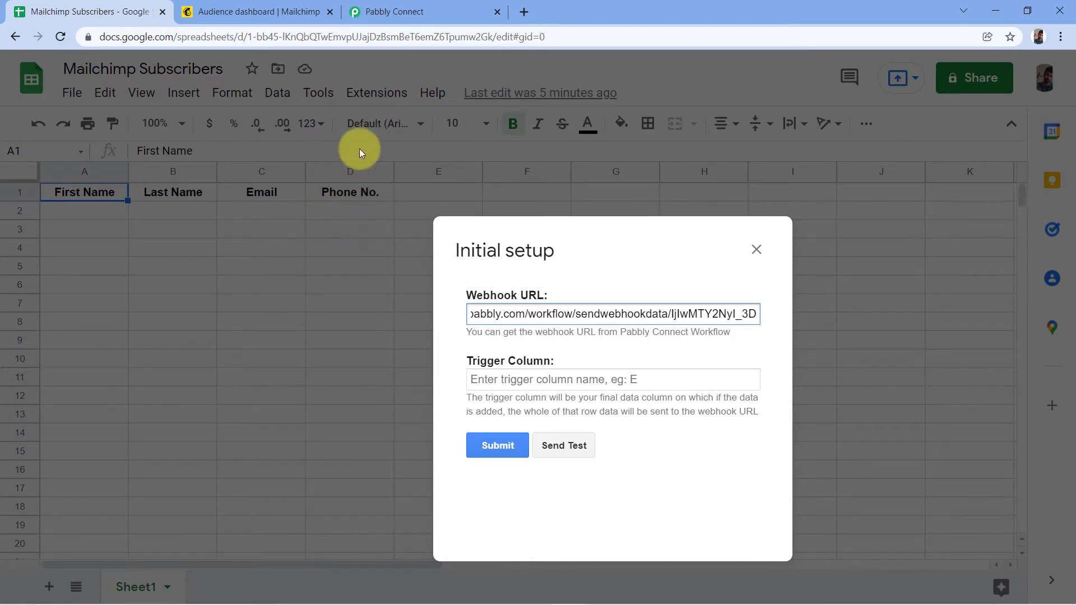
drag(526, 250, 409, 222)
click(378, 305)
text(D)
drag(434, 179, 392, 247)
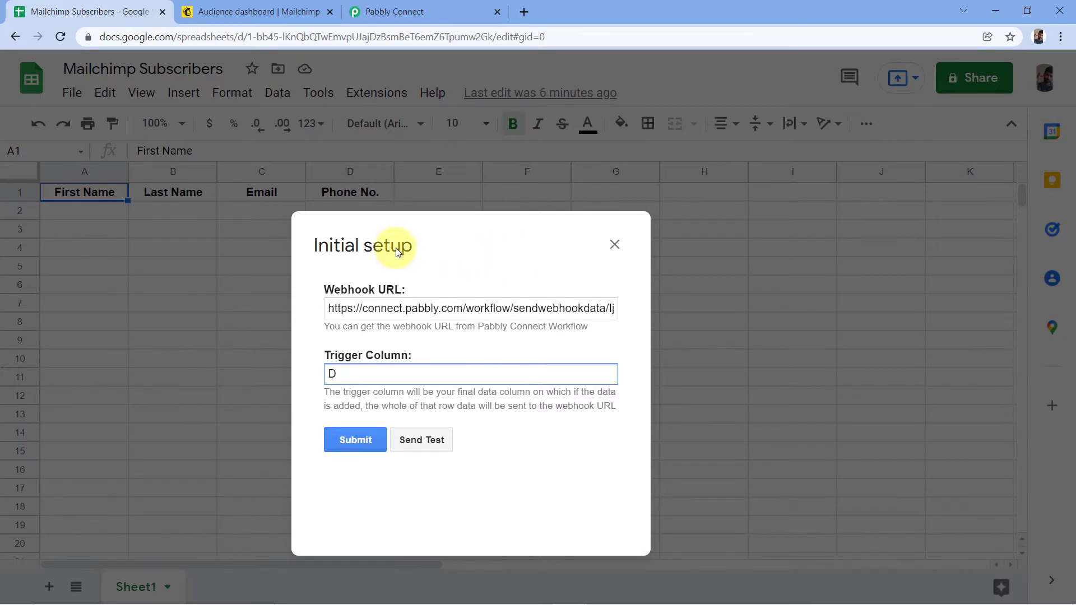
drag(396, 252, 471, 166)
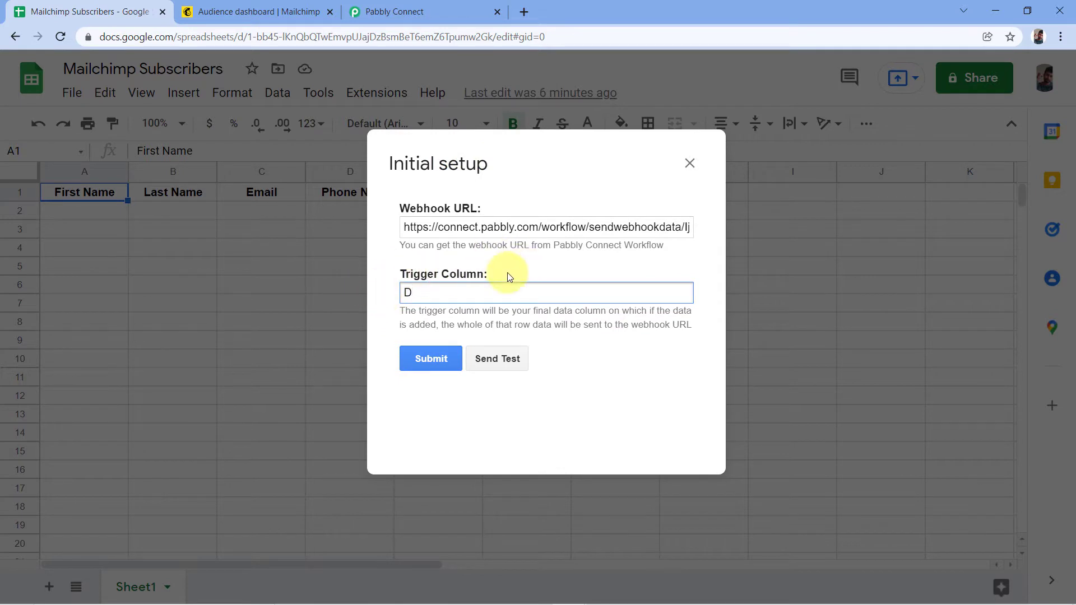
click(431, 364)
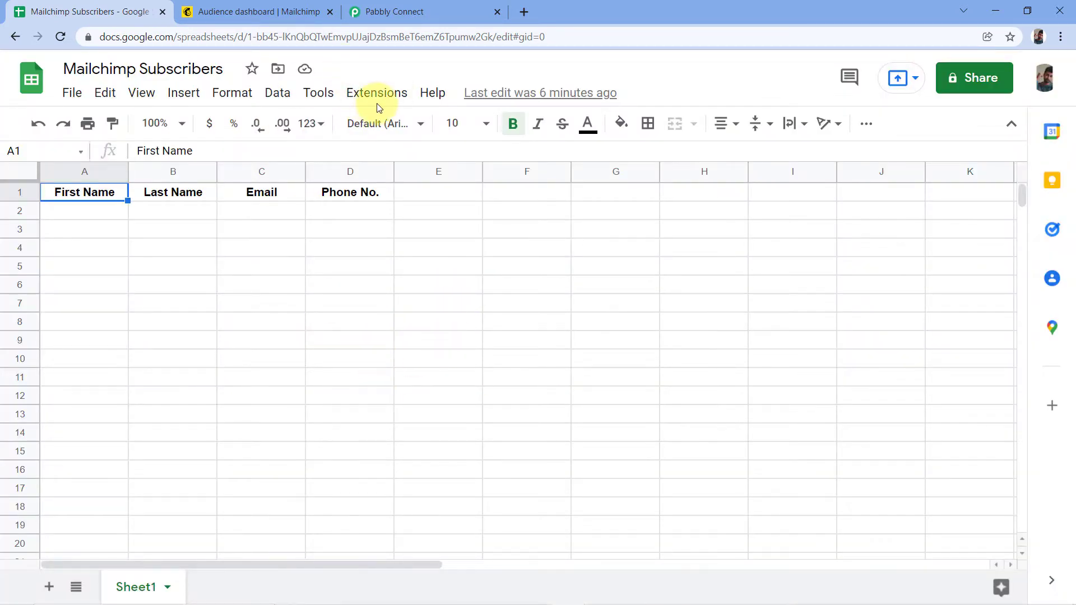
Set the Pabbly Connect Webhooks add-on to Send On Event.
click(377, 102)
mouse_move(391, 268)
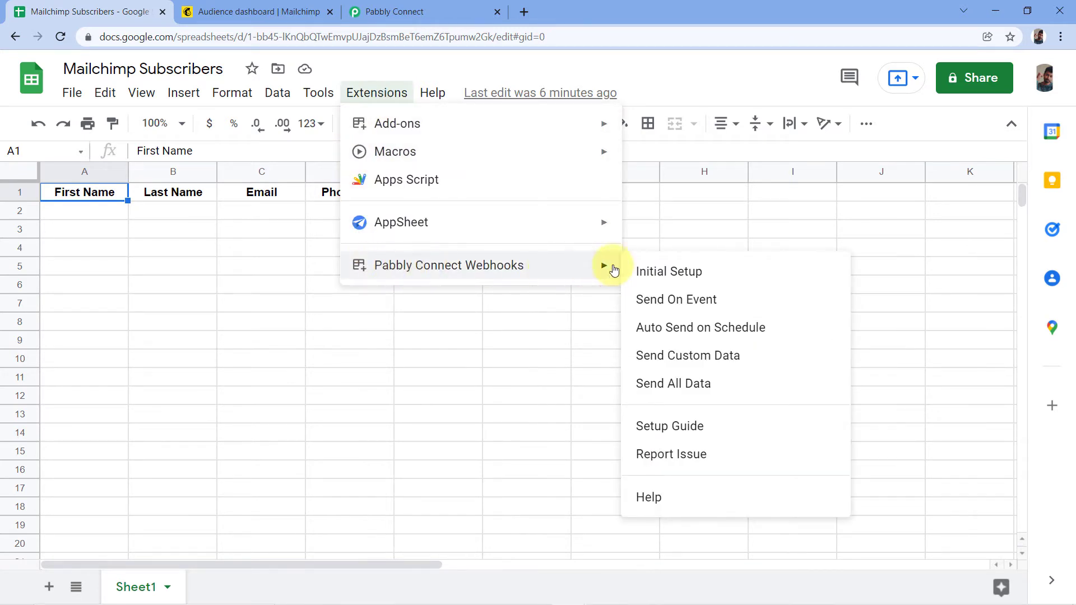
click(638, 304)
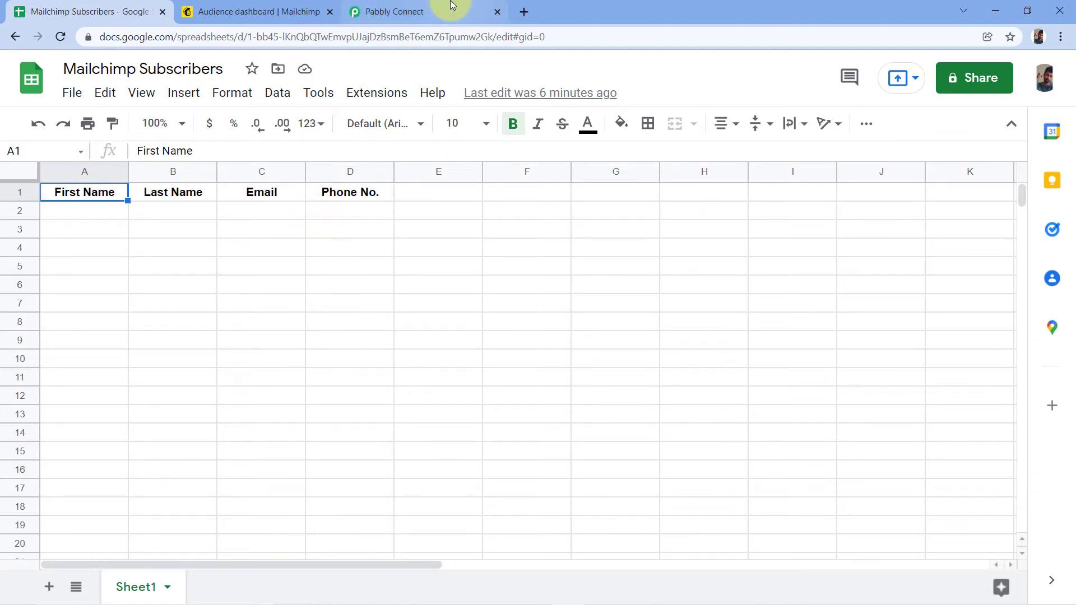
click(112, 214)
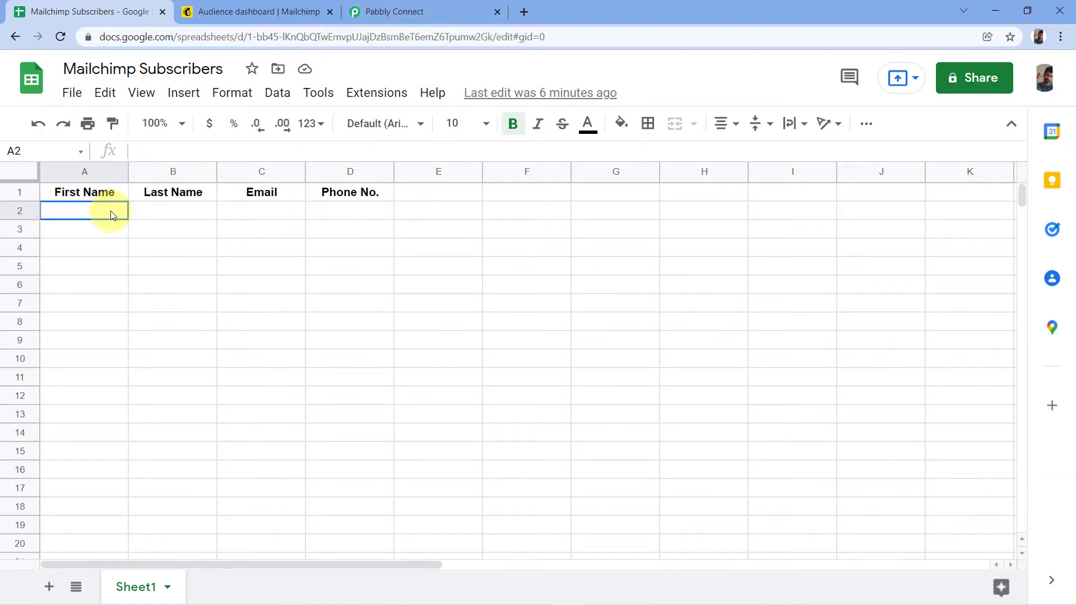
click(406, 12)
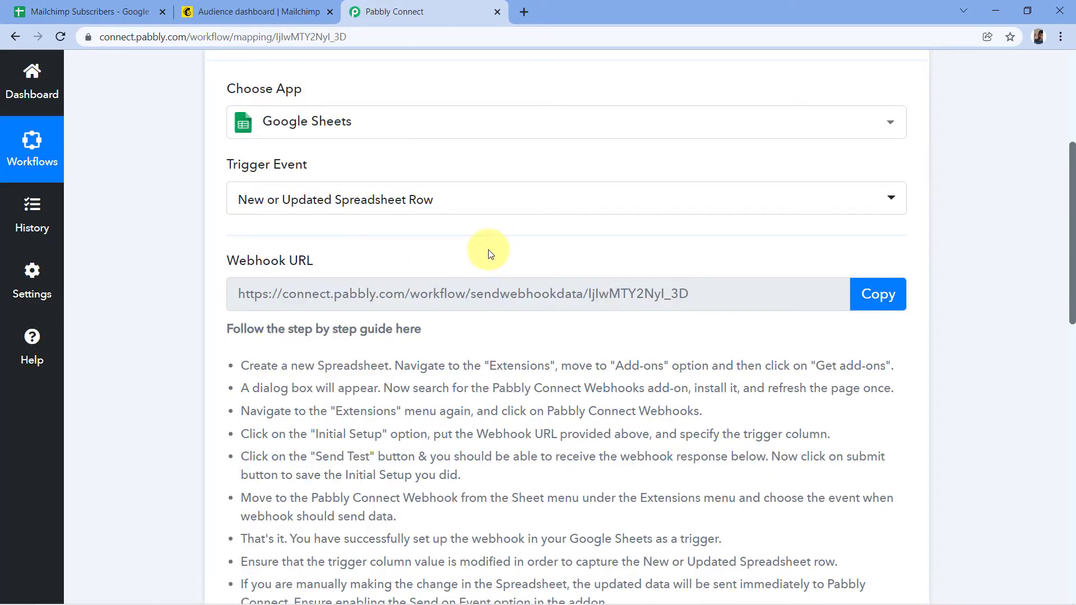
scroll(412, 231, down, 6)
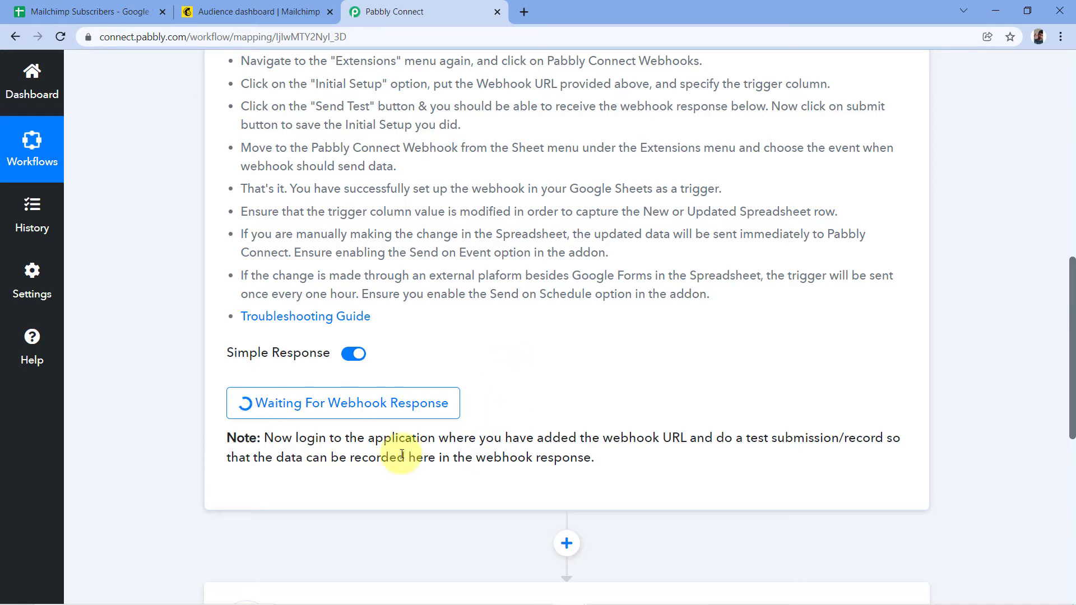
click(76, 11)
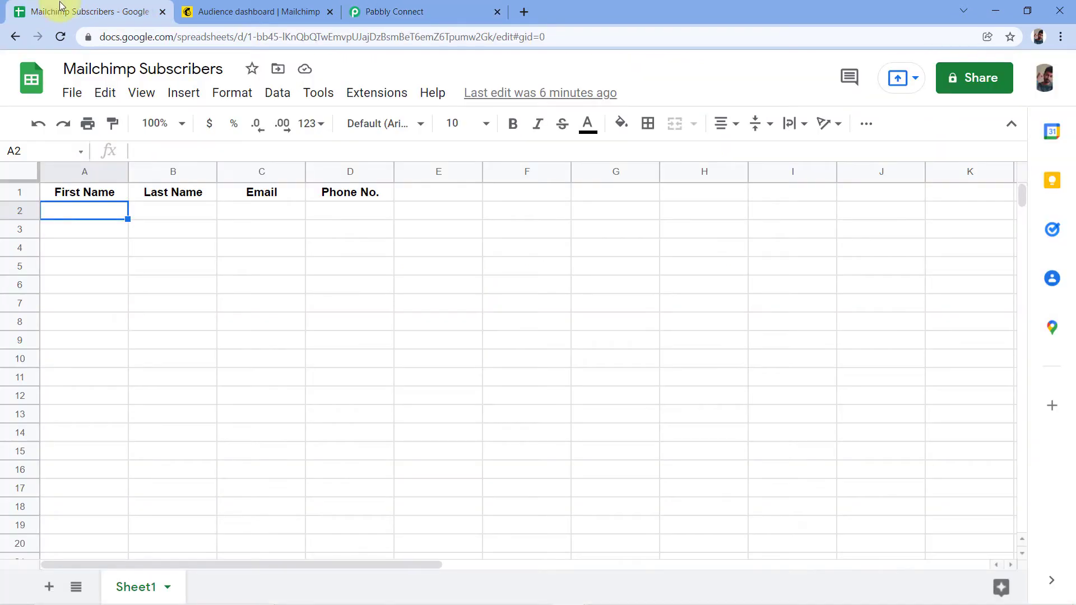
Enter the test contact's first name, last name, email and phone number in A2:D2, widening column C.
double_click(77, 216)
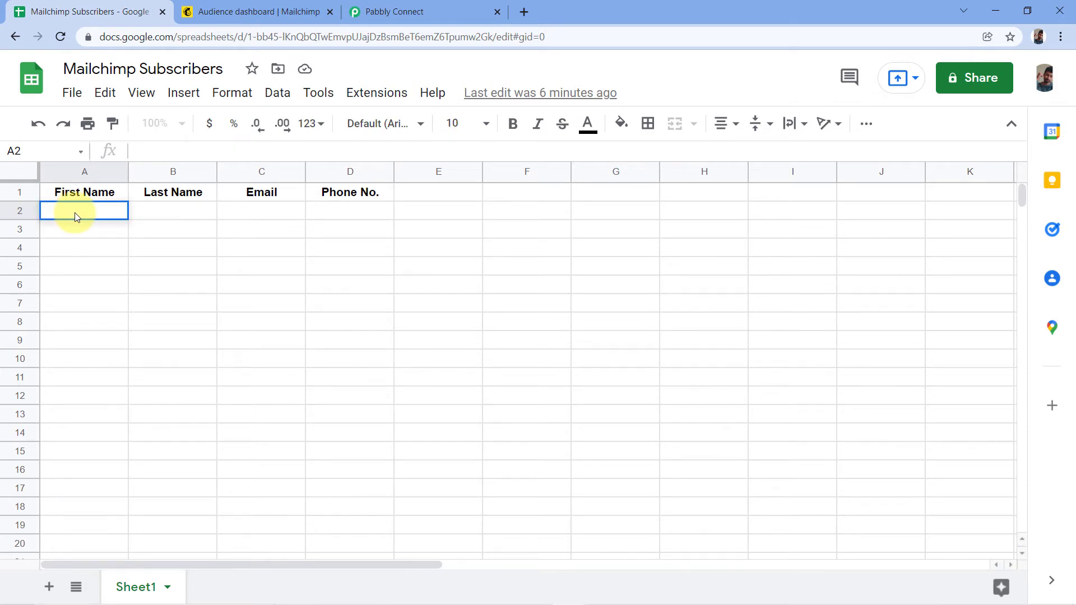
key(Tab)
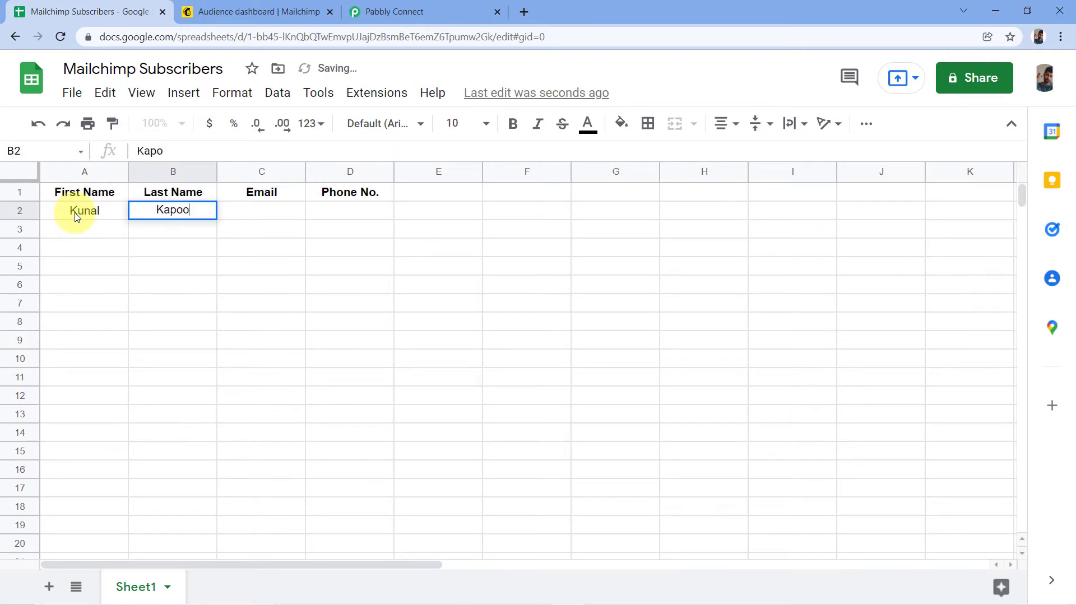
key(Tab)
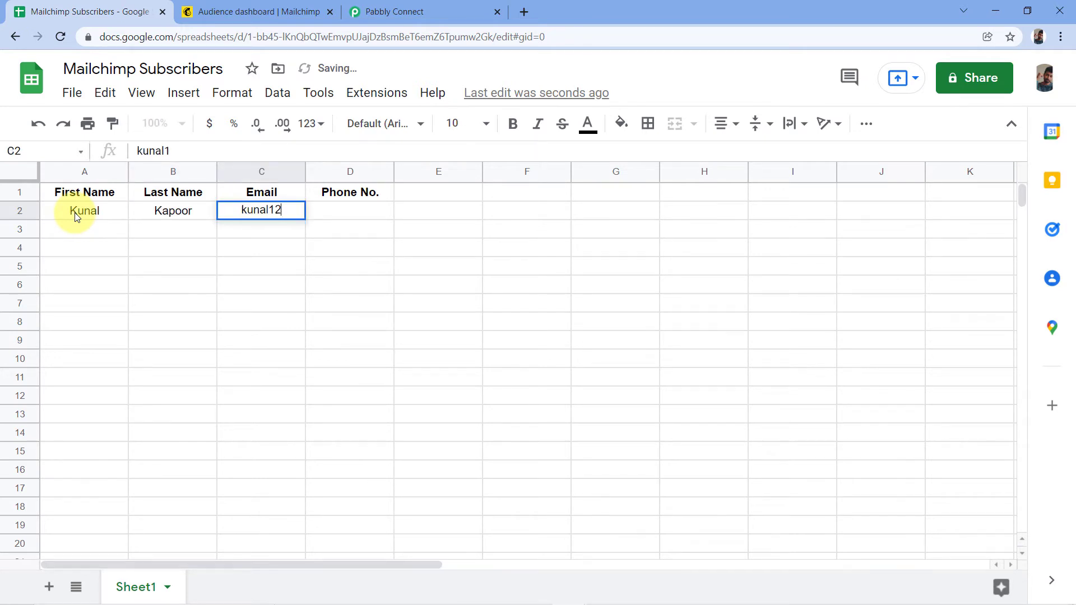
key(Tab)
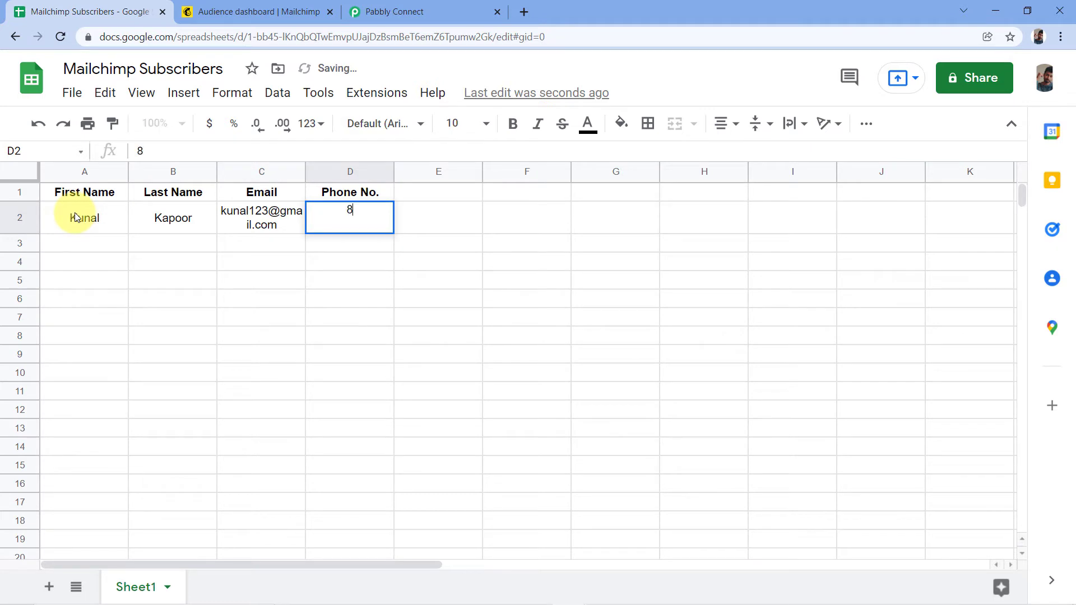
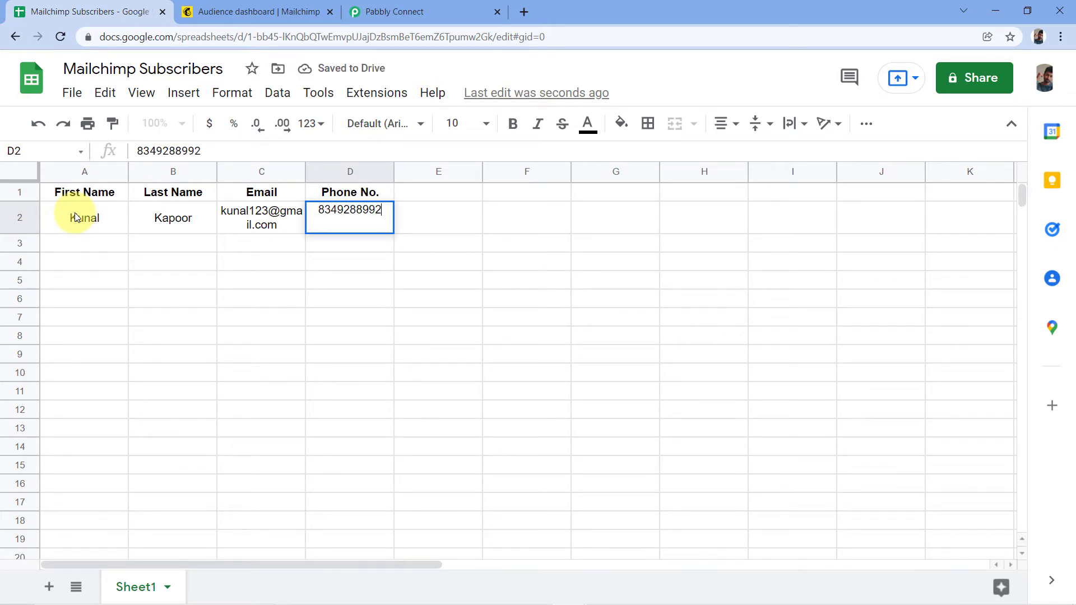
drag(305, 171, 337, 171)
click(394, 231)
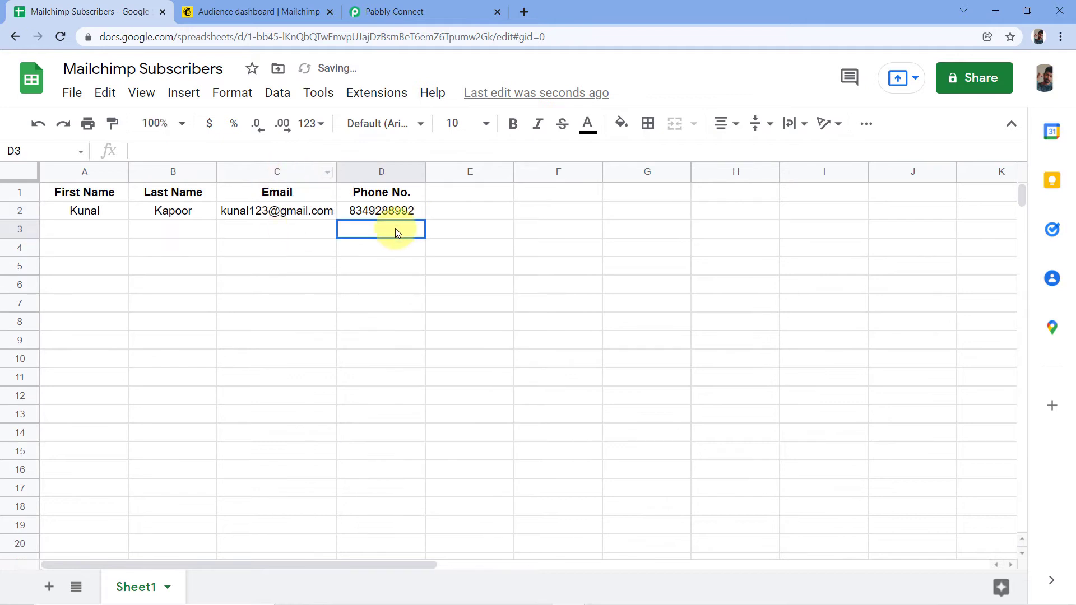
click(71, 214)
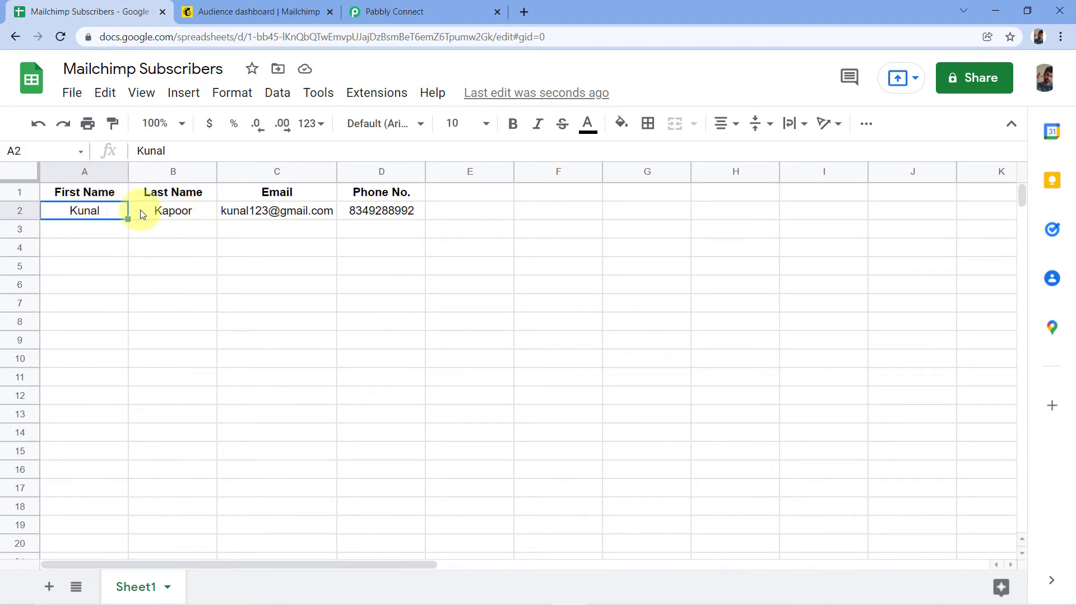
mouse_move(328, 216)
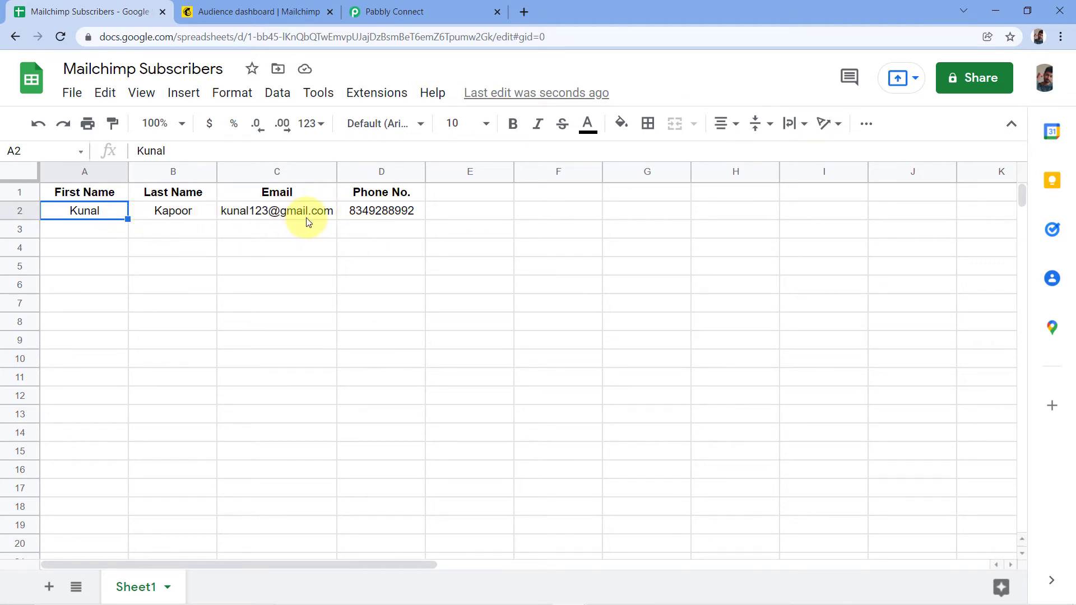
click(448, 11)
scroll(498, 188, down, 3)
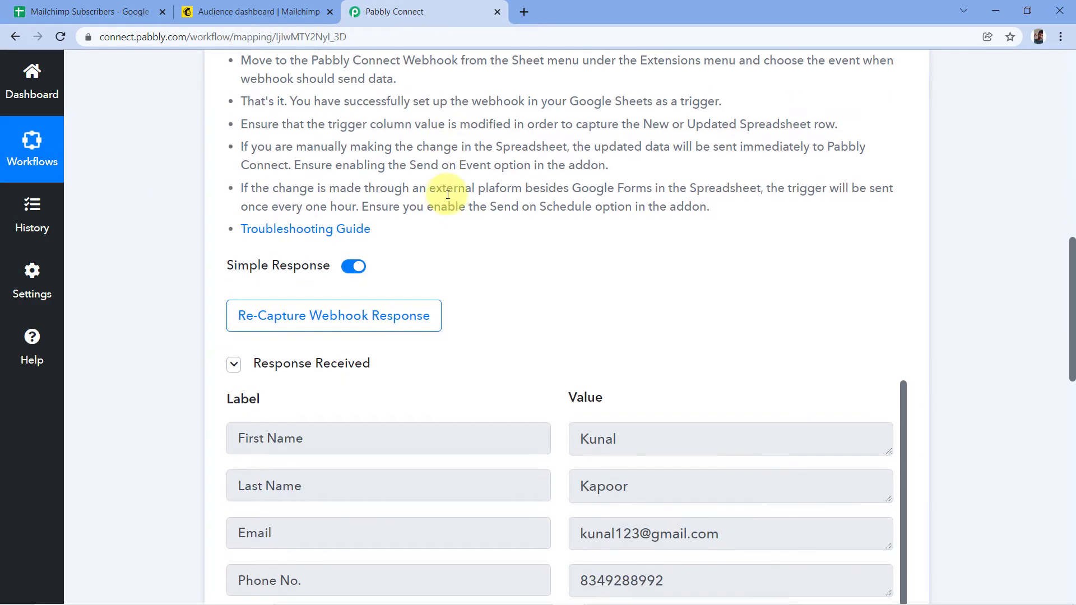
scroll(500, 189, down, 1)
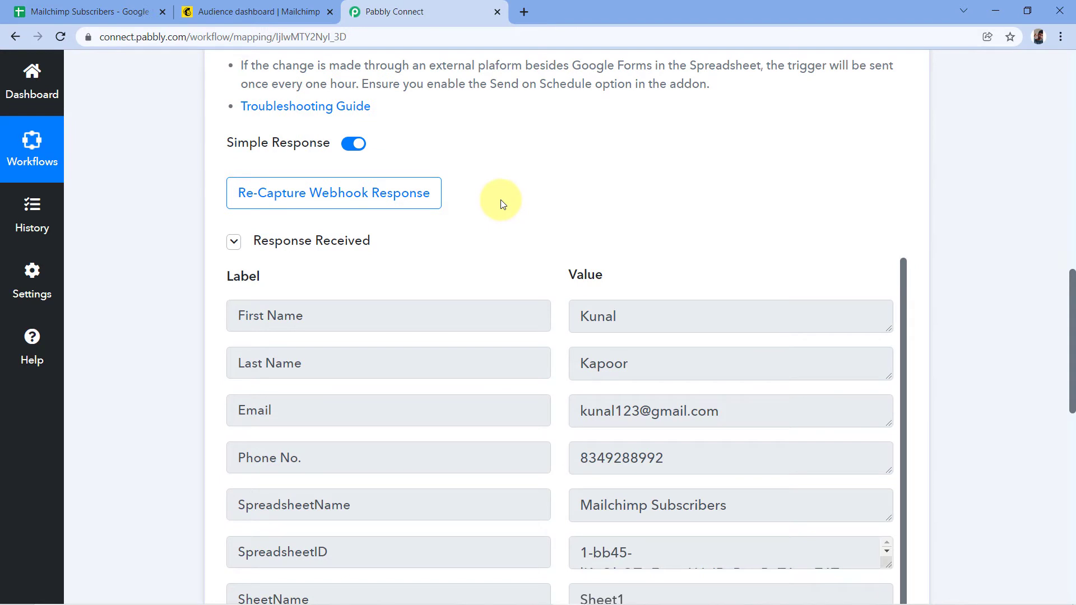
scroll(487, 199, down, 2)
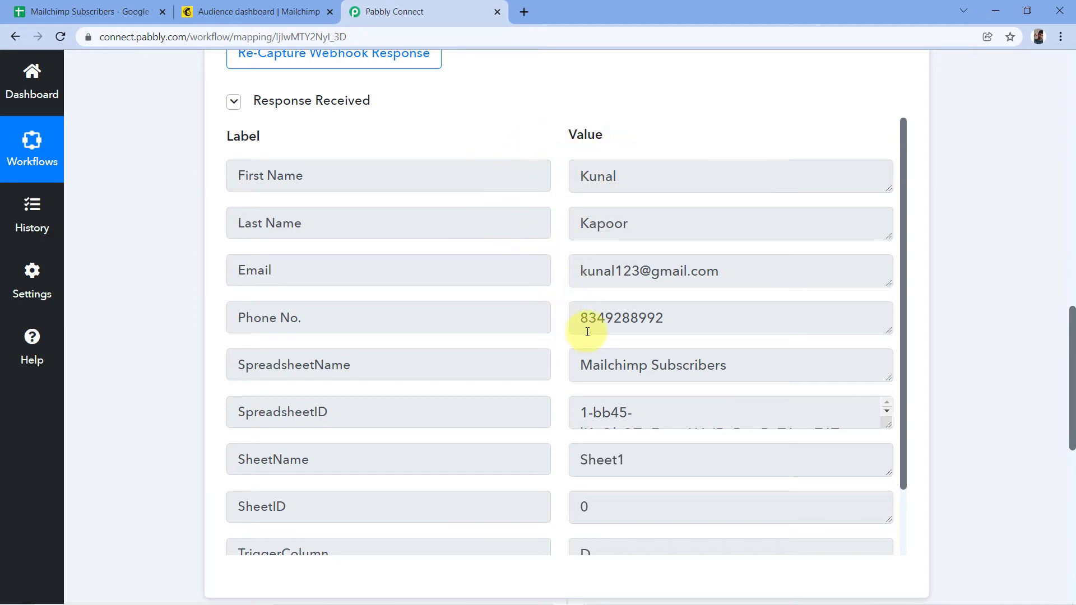
click(101, 6)
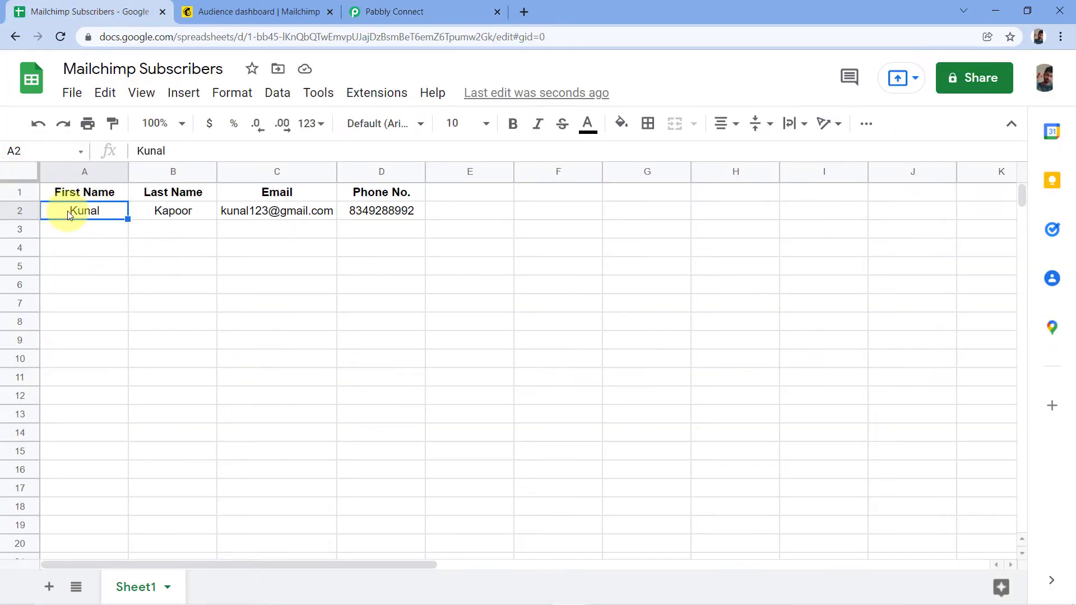
click(473, 8)
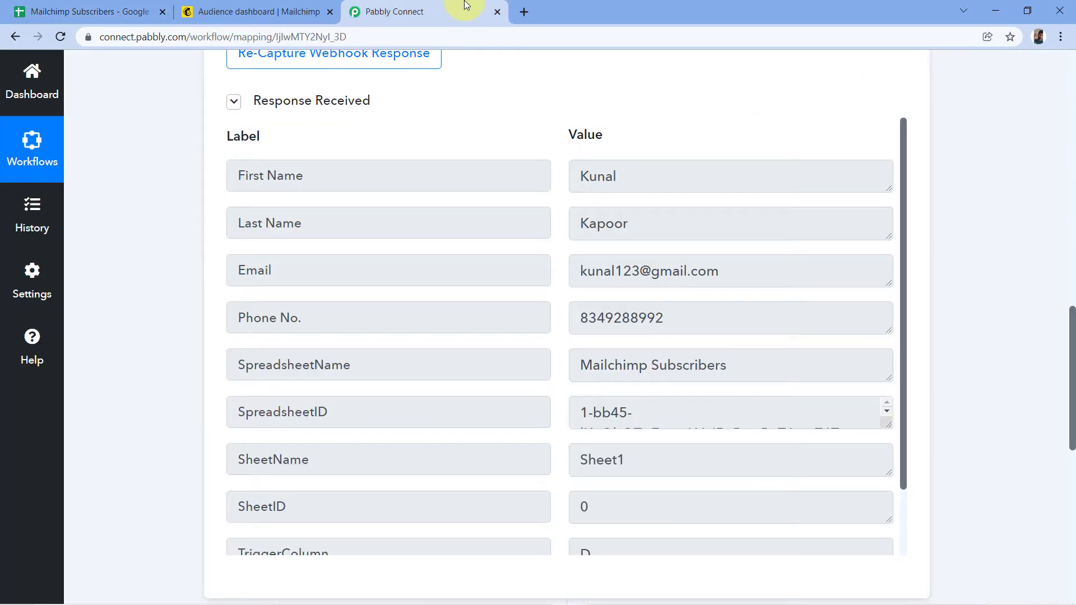
click(638, 166)
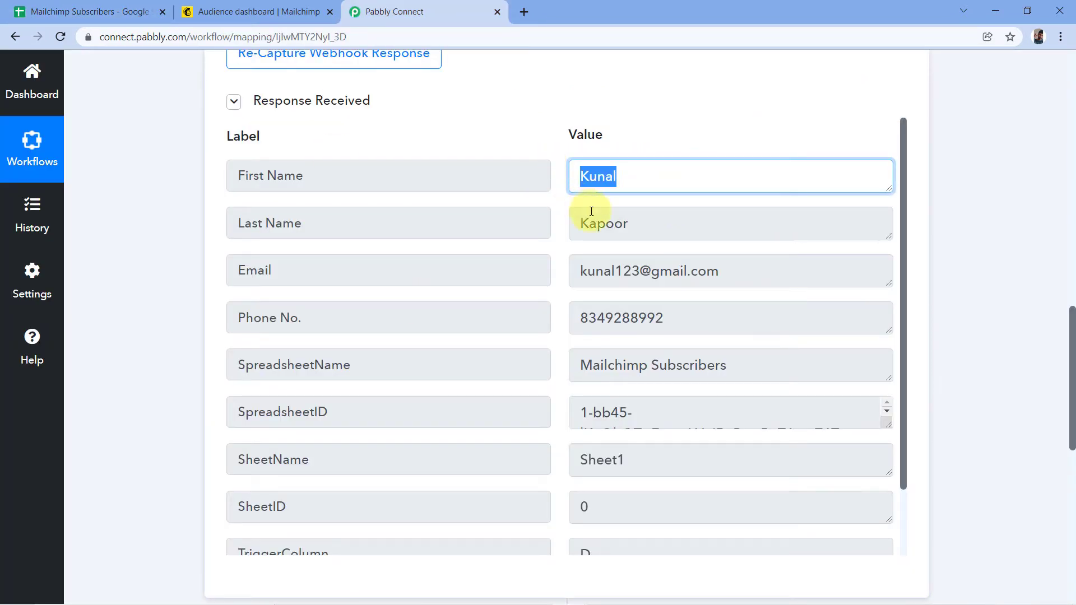
click(648, 226)
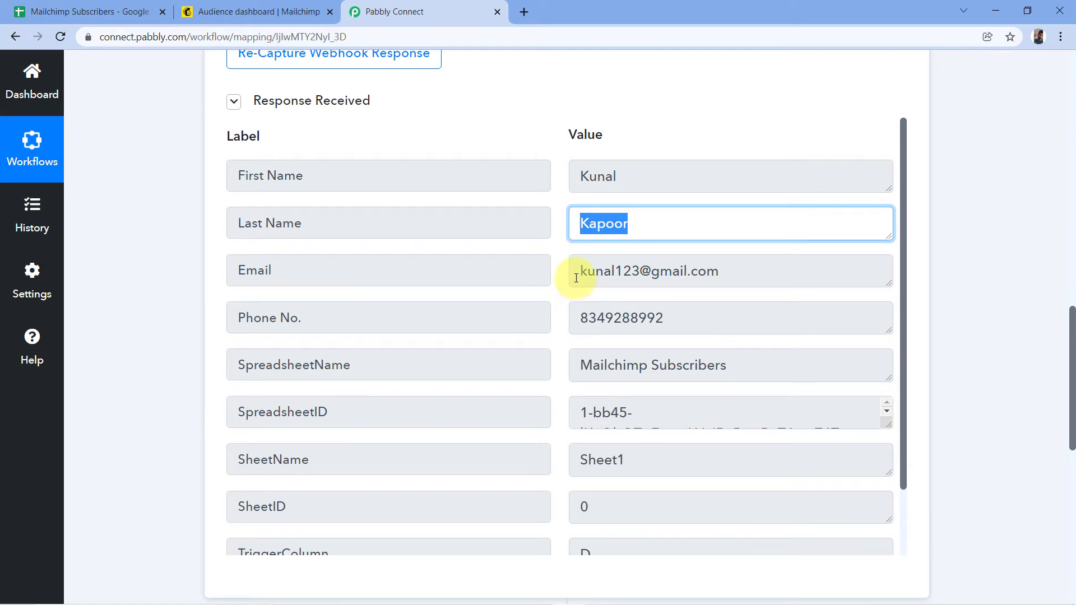
drag(576, 278, 723, 271)
drag(675, 314, 547, 320)
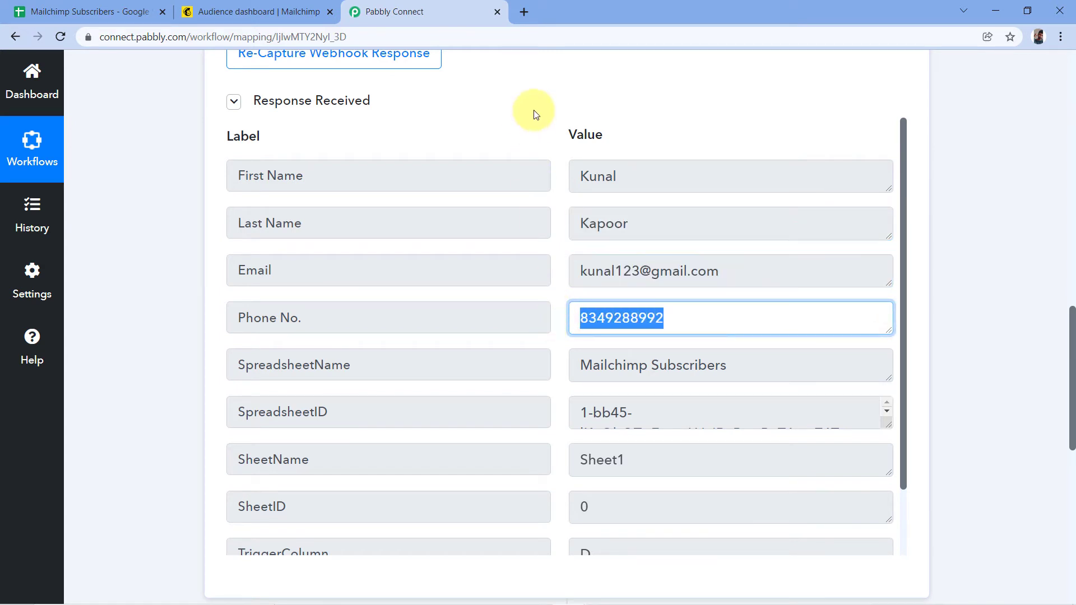
click(529, 133)
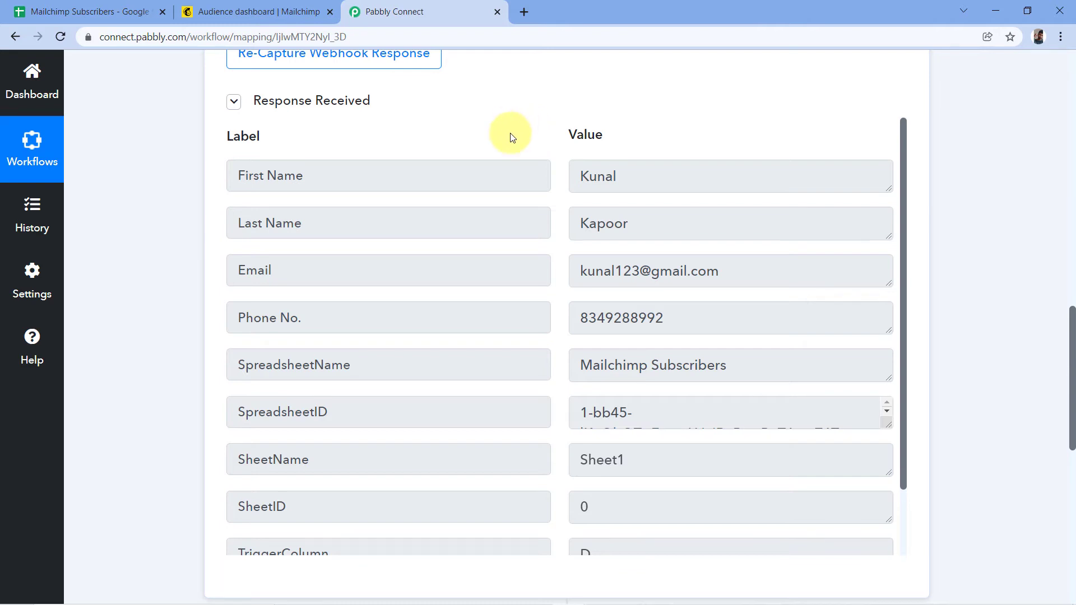
click(111, 7)
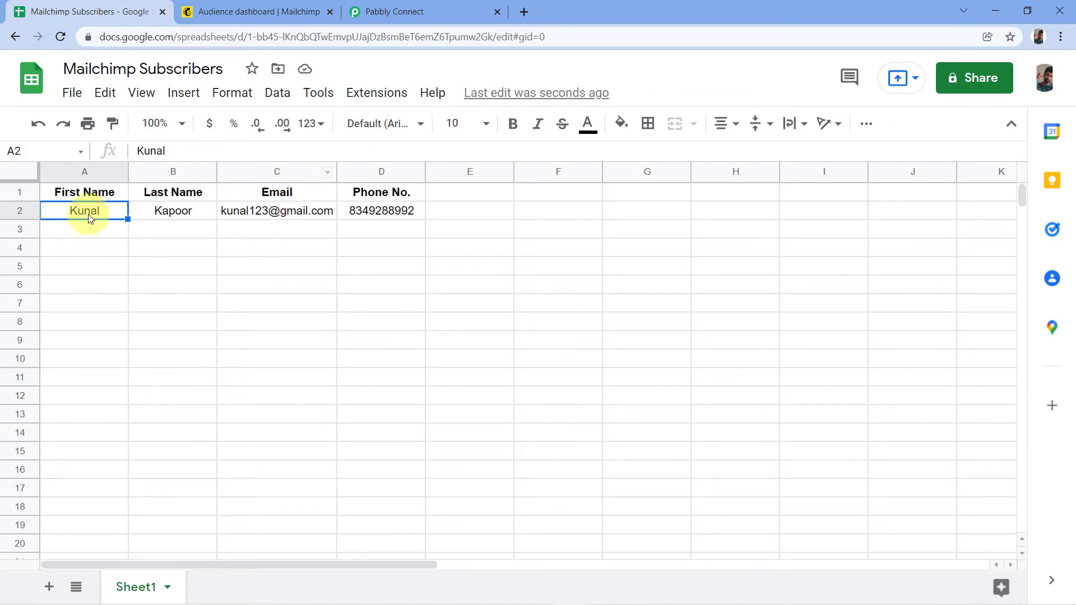
click(442, 12)
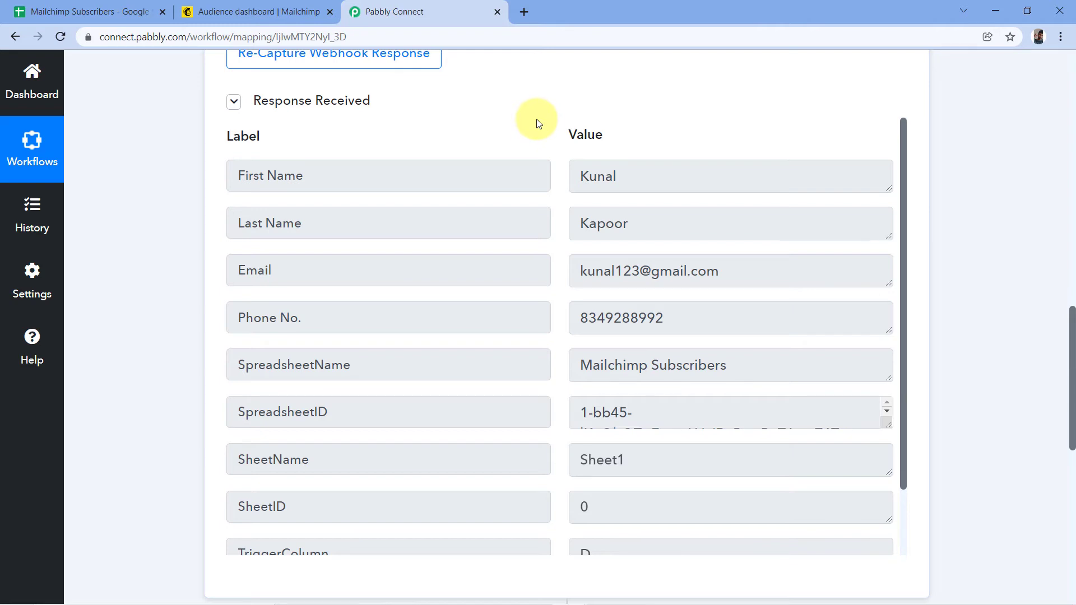
click(93, 4)
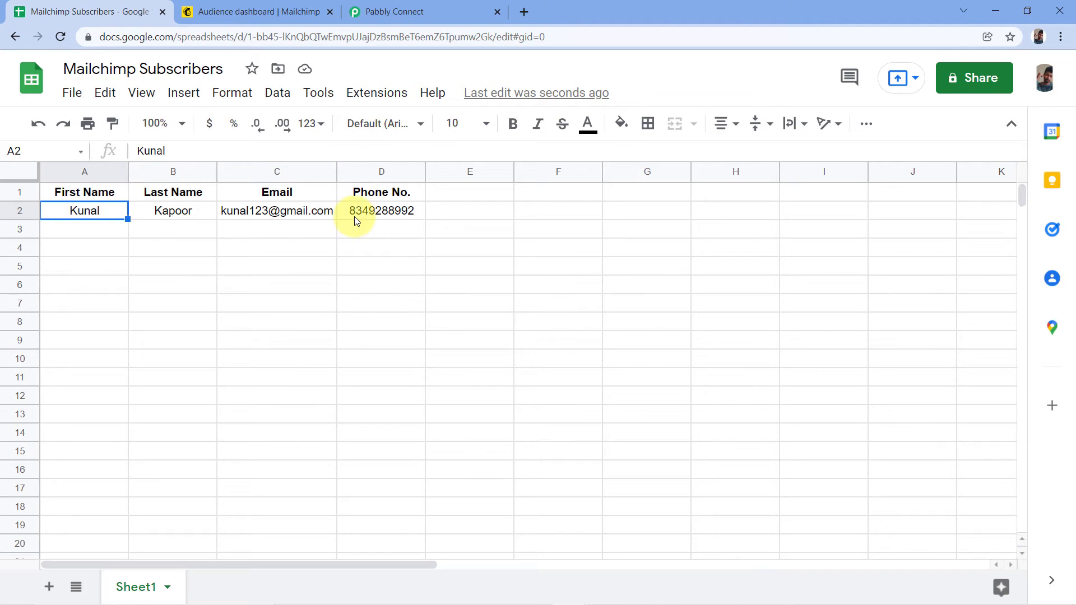
click(421, 9)
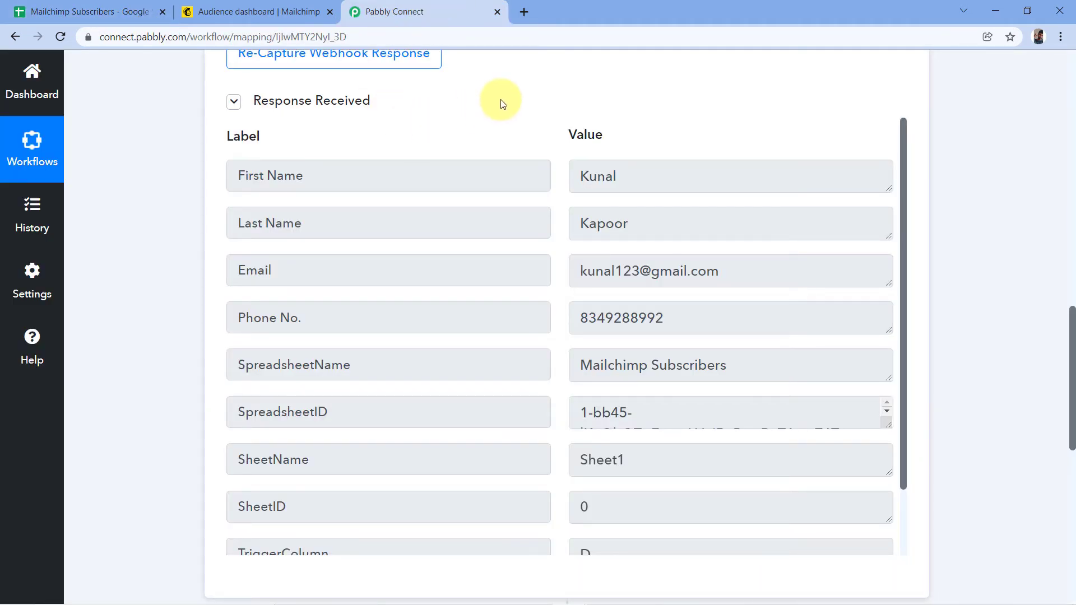
scroll(937, 179, down, 9)
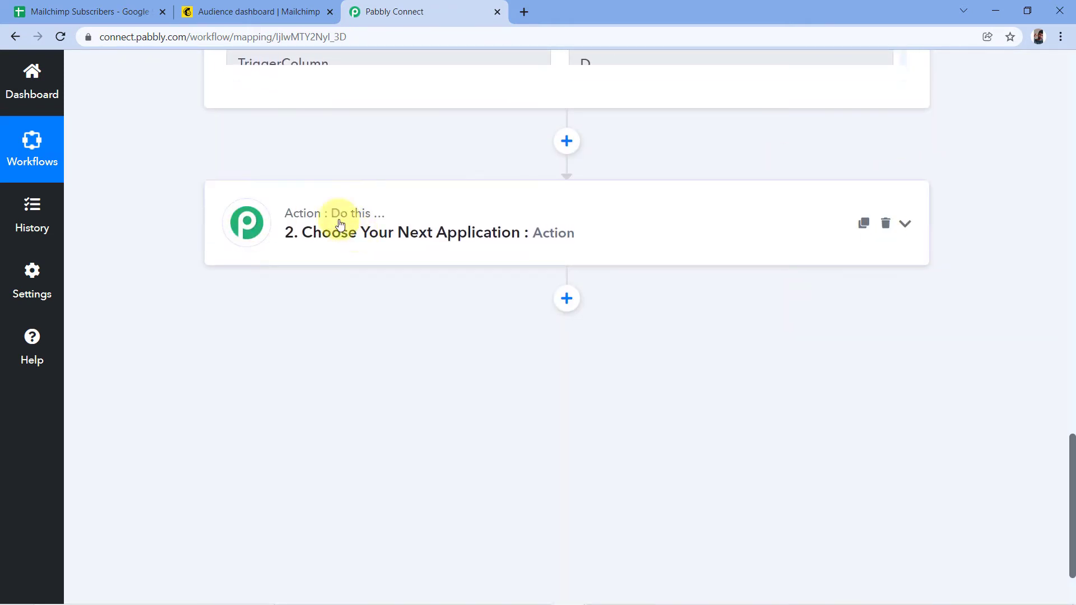
Choose MailChimp as the app for the second, action step.
click(440, 241)
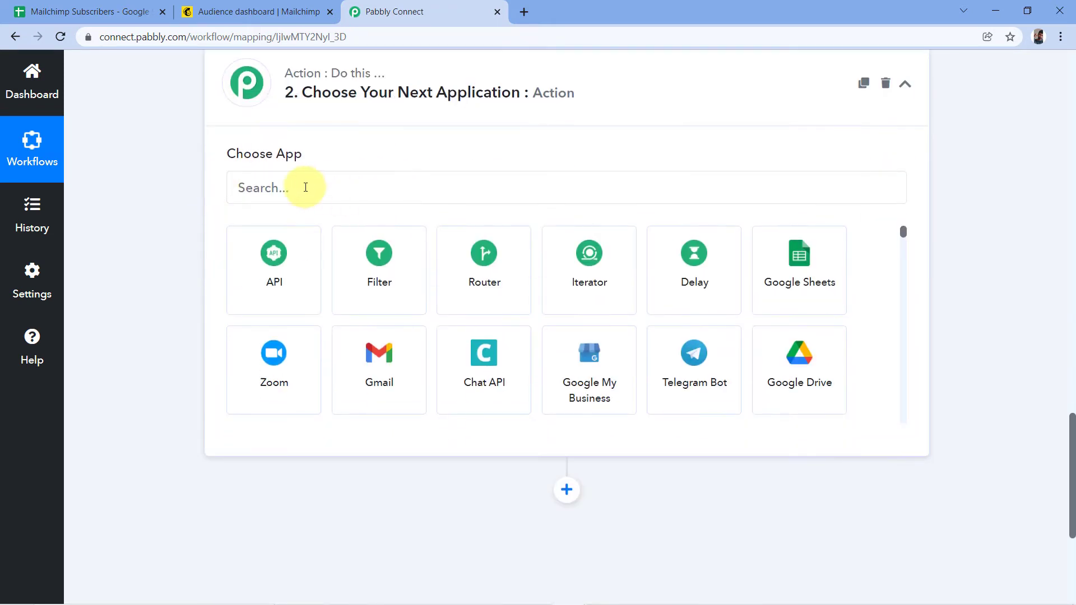
click(285, 187)
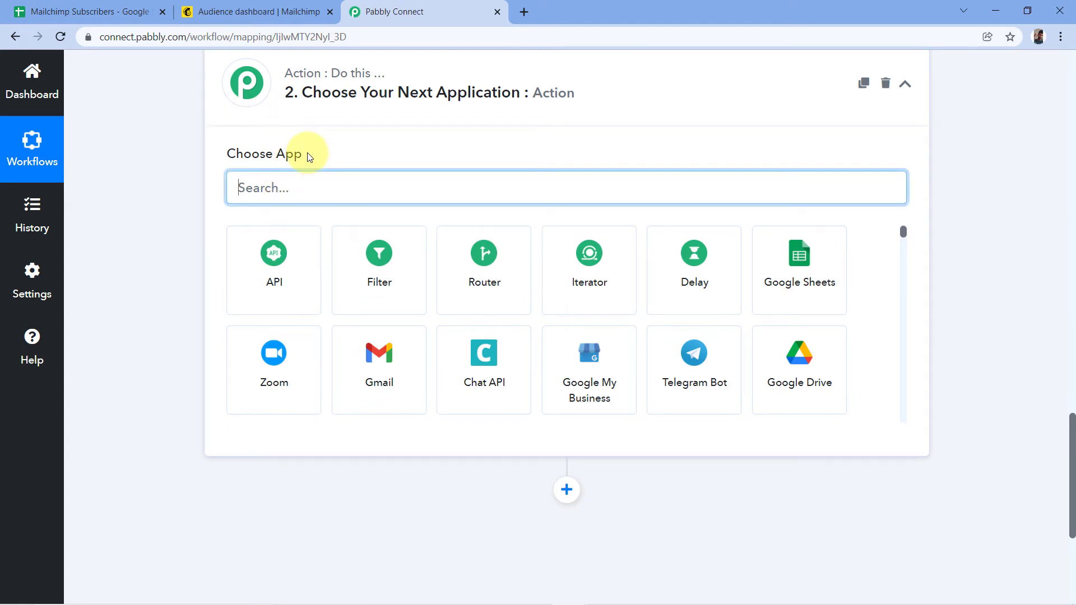
text(Mailchimp)
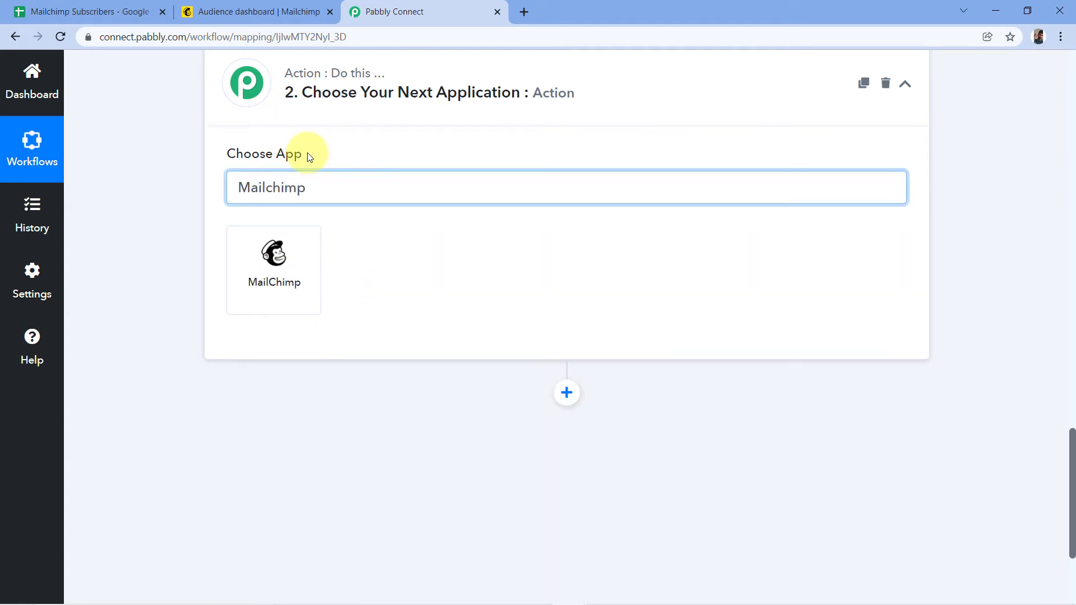
click(271, 261)
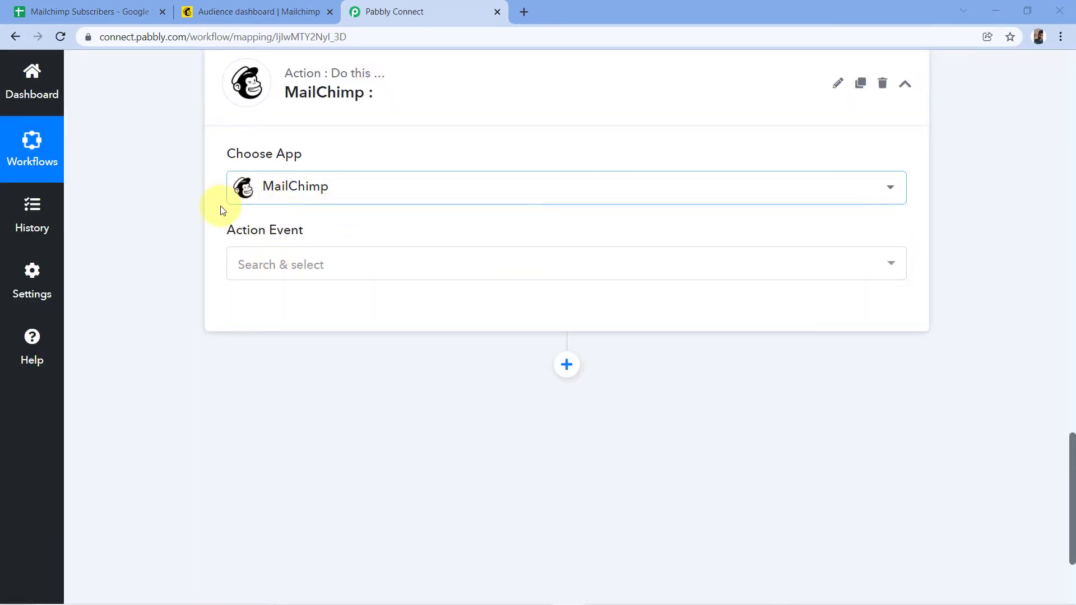
Set the Action Event to Add New Member with Custom Fields and begin connecting the account.
click(355, 265)
scroll(403, 224, down, 1)
scroll(404, 254, down, 2)
scroll(384, 284, down, 2)
scroll(364, 359, up, 3)
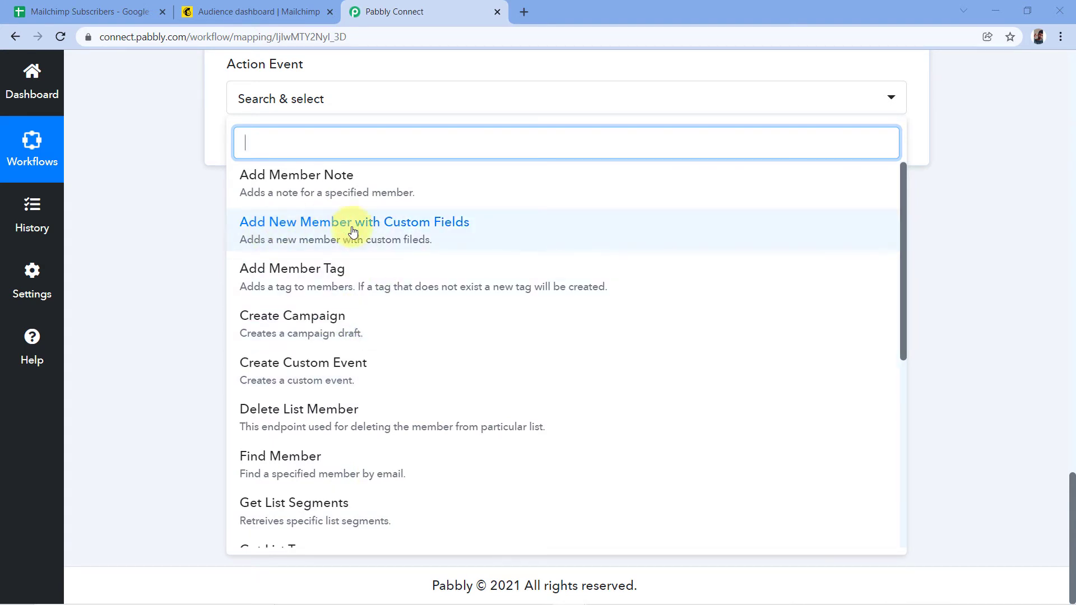
click(417, 234)
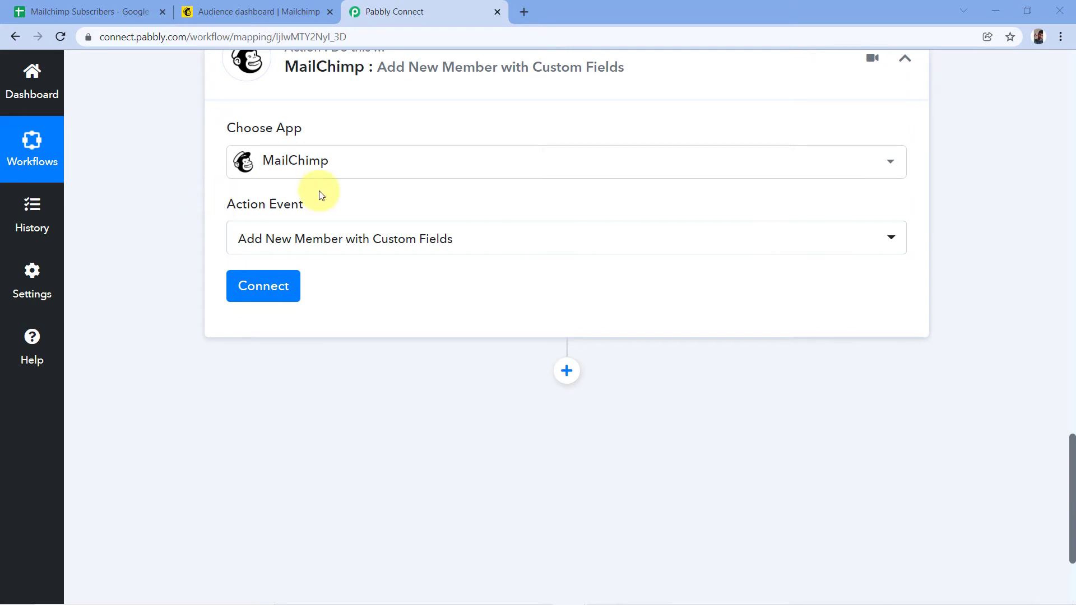
click(266, 295)
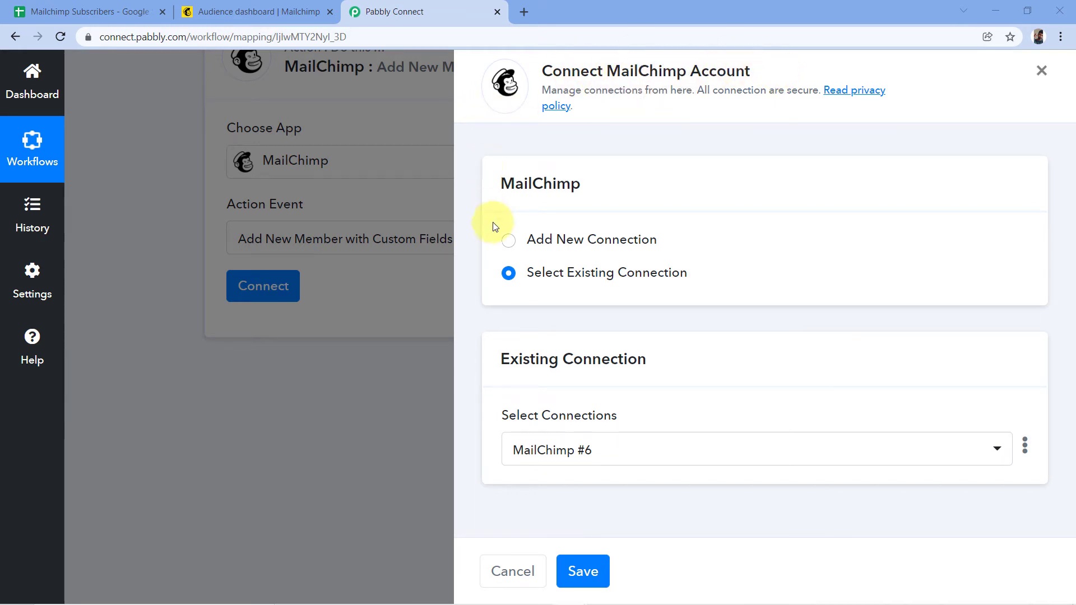
Start a new MailChimp #7 connection and go to Mailchimp to fetch an API key.
click(509, 242)
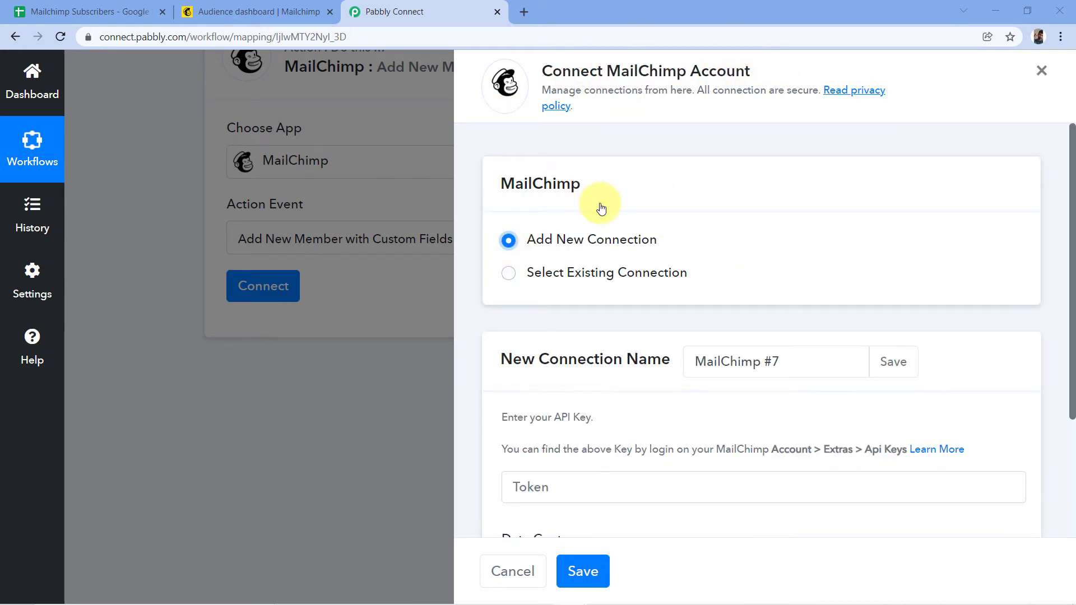
scroll(597, 202, down, 3)
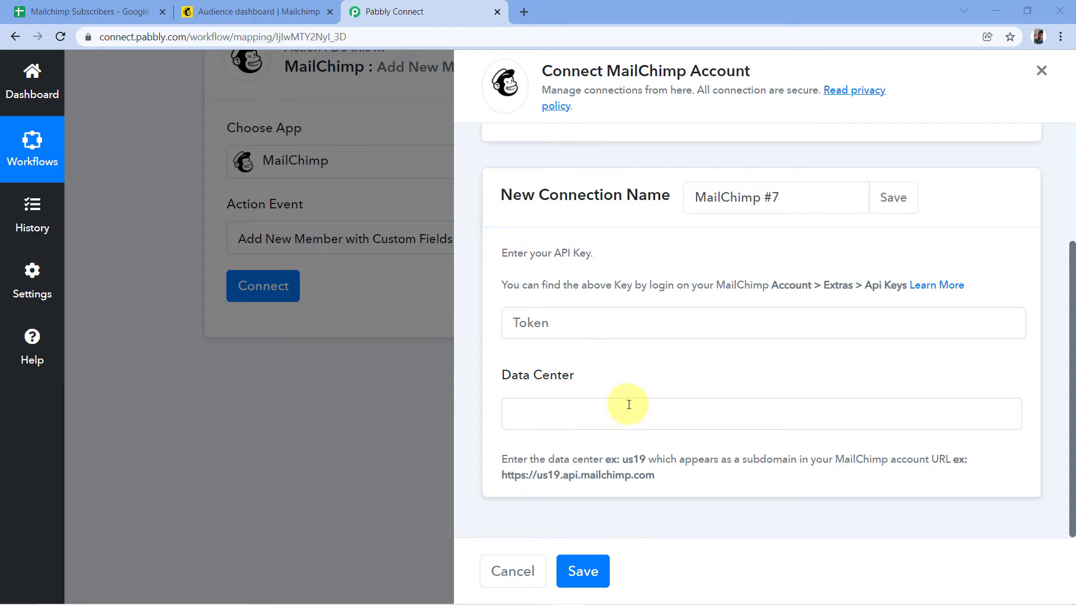
click(282, 4)
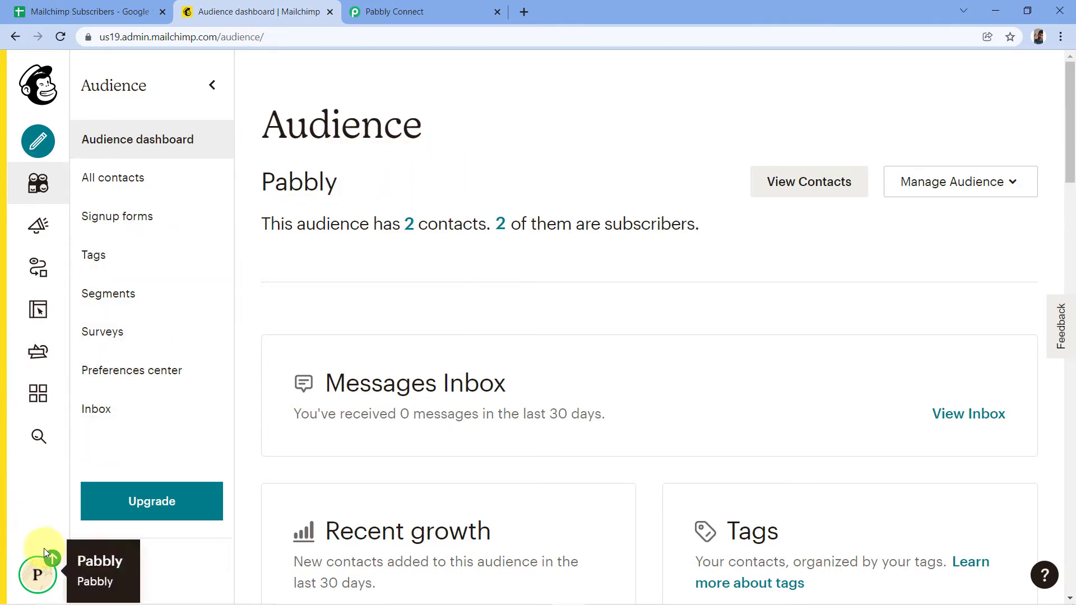
Navigate from the profile menu to Account > Extras > API keys in Mailchimp.
click(47, 580)
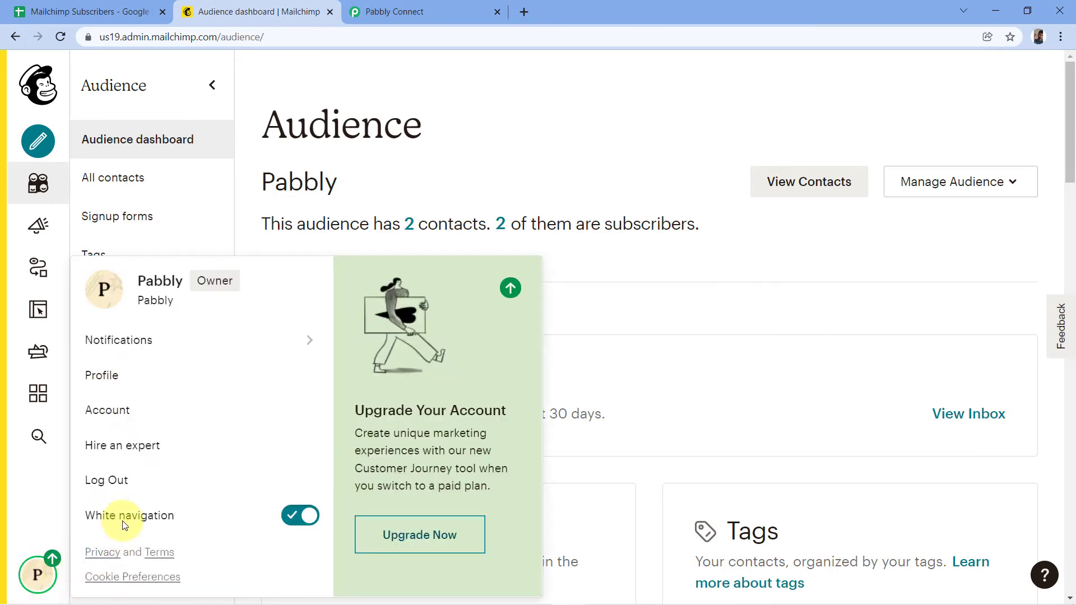
click(114, 415)
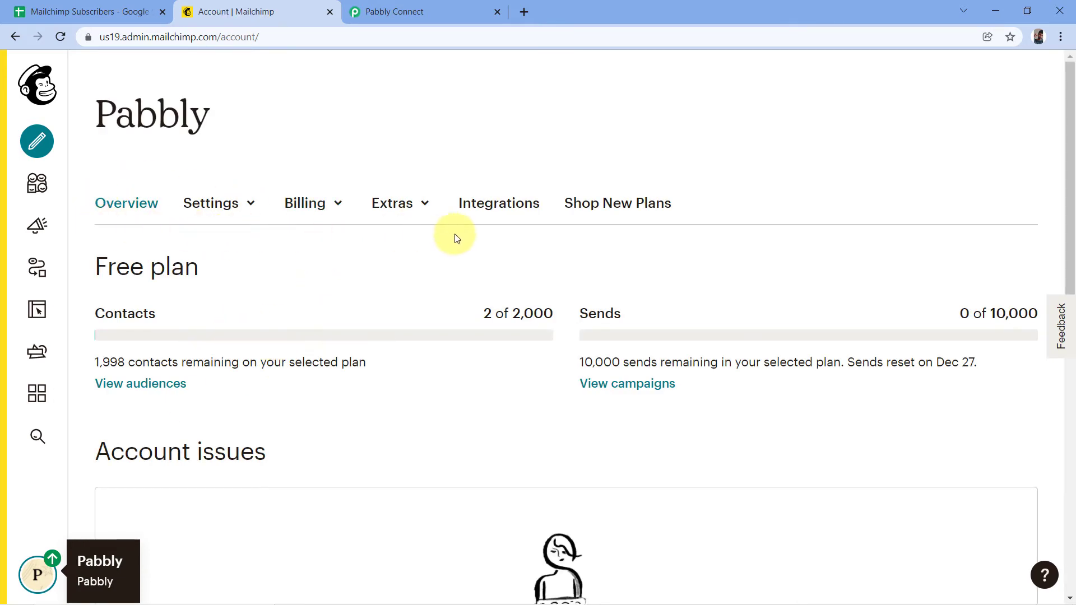
click(427, 210)
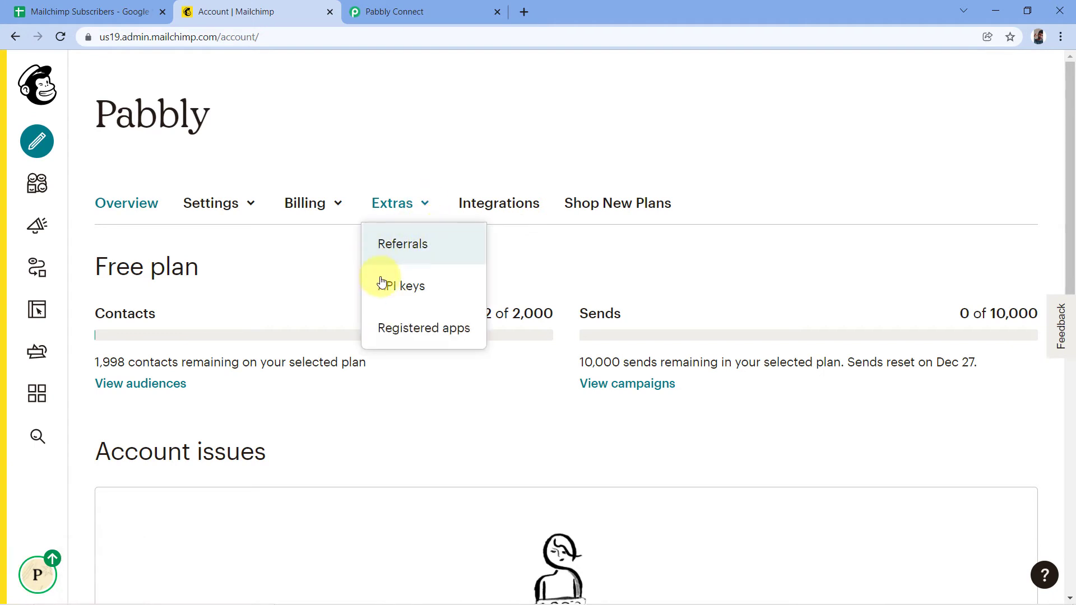
click(402, 285)
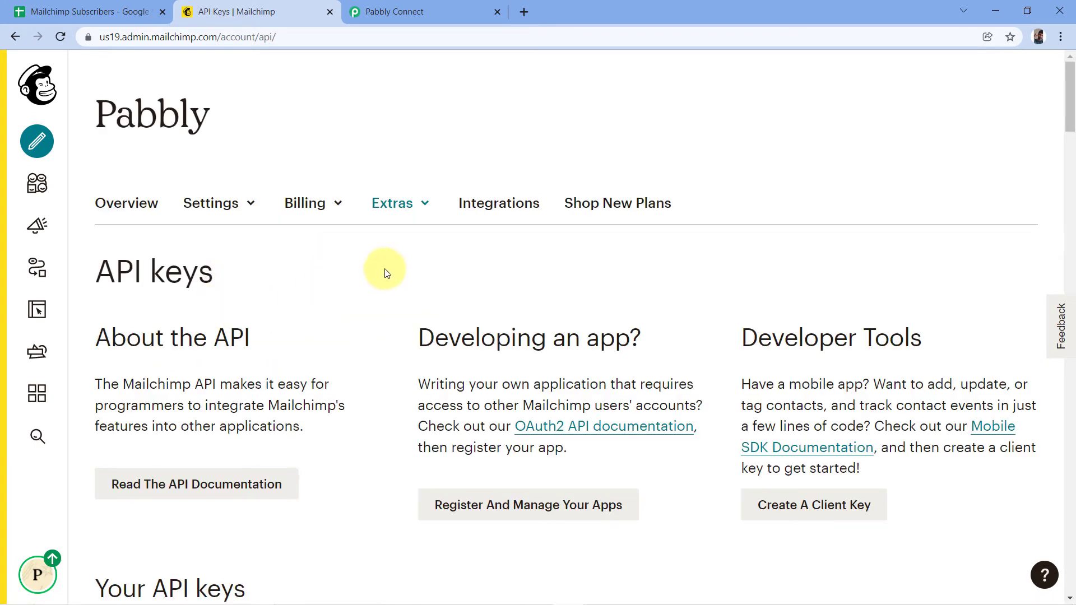
Create a new Mailchimp API key.
scroll(377, 272, down, 5)
scroll(369, 224, down, 4)
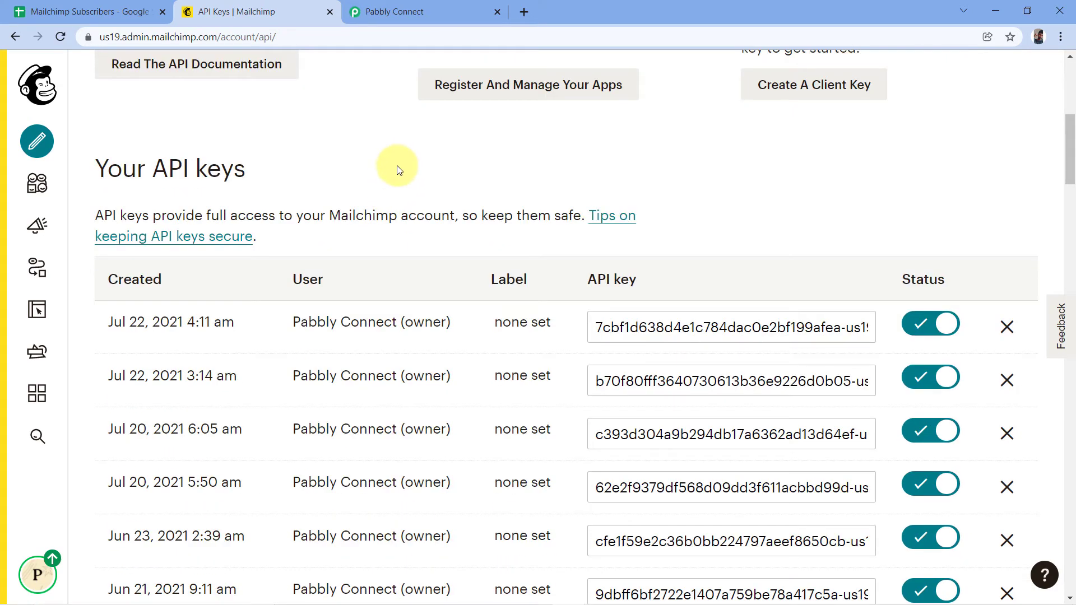
scroll(369, 180, down, 1)
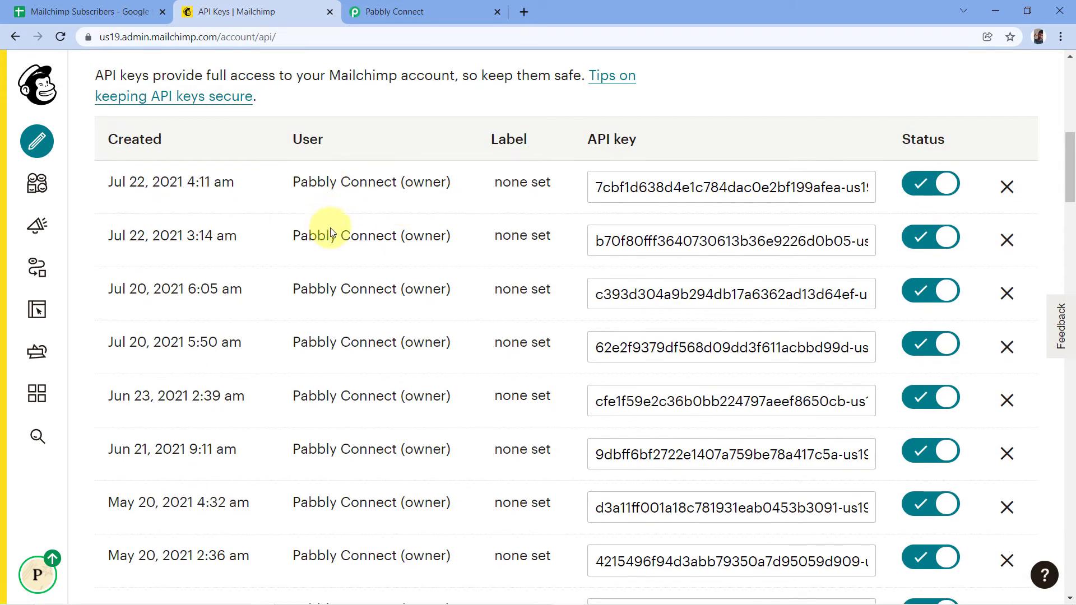
scroll(403, 209, down, 1)
scroll(358, 222, down, 15)
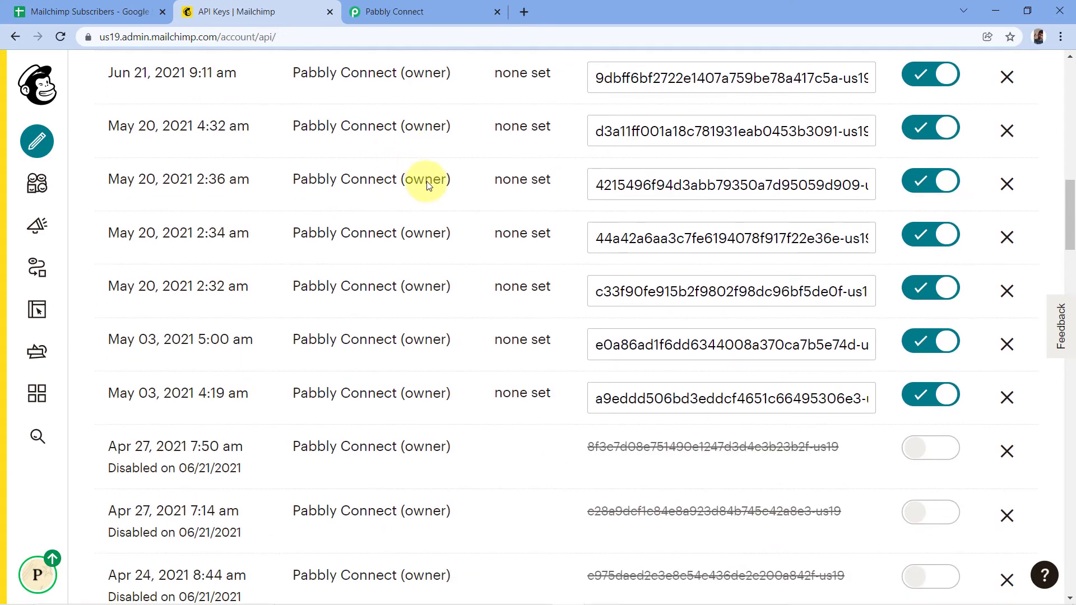
scroll(423, 196, down, 14)
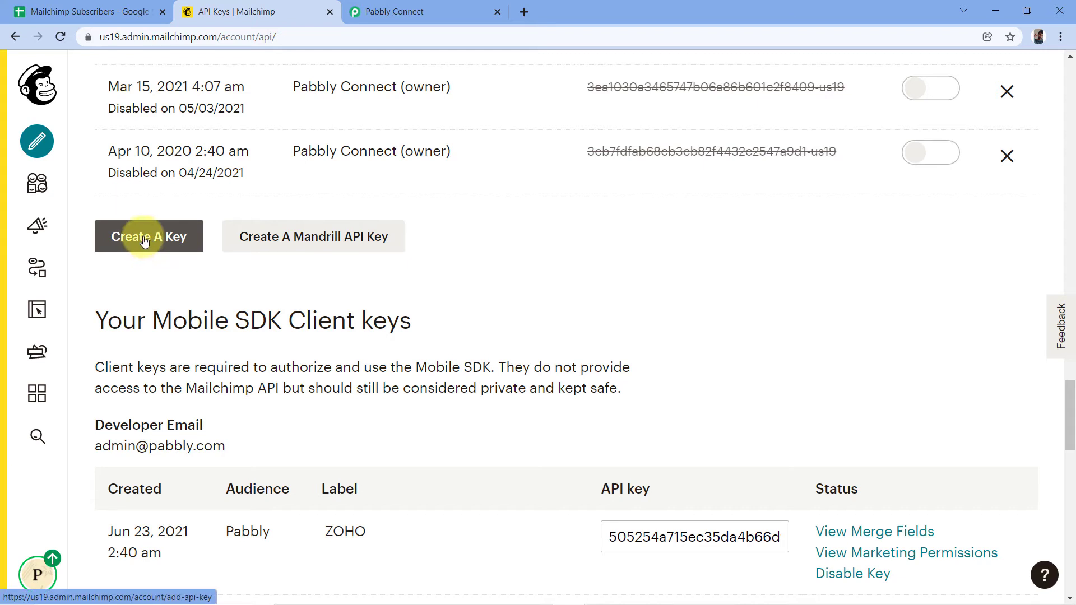
click(144, 241)
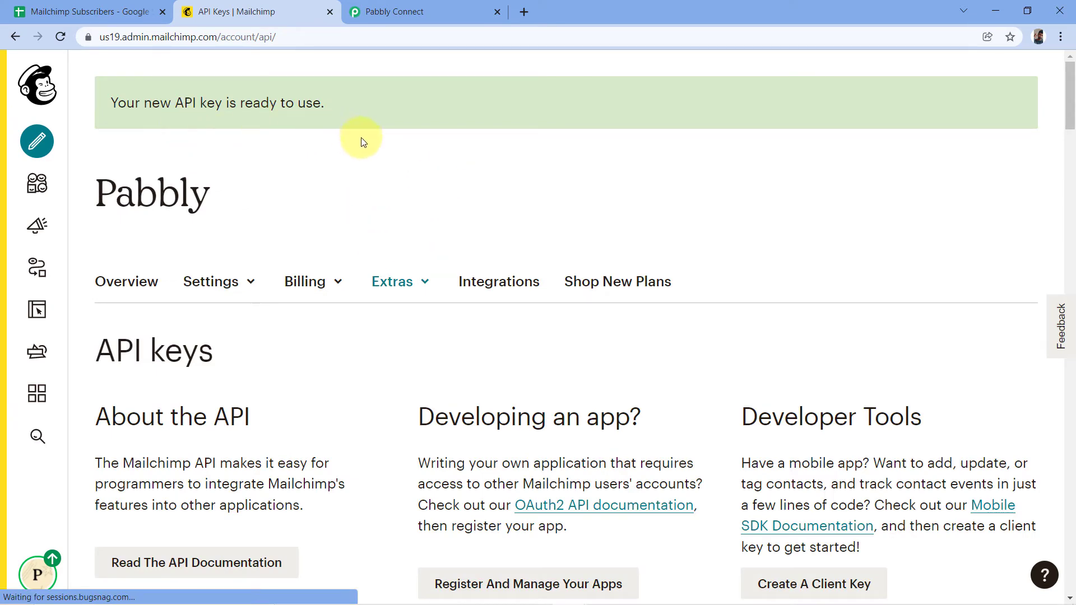
Copy the new API key dated Dec 13, 2021 from the top of the table.
scroll(383, 148, down, 9)
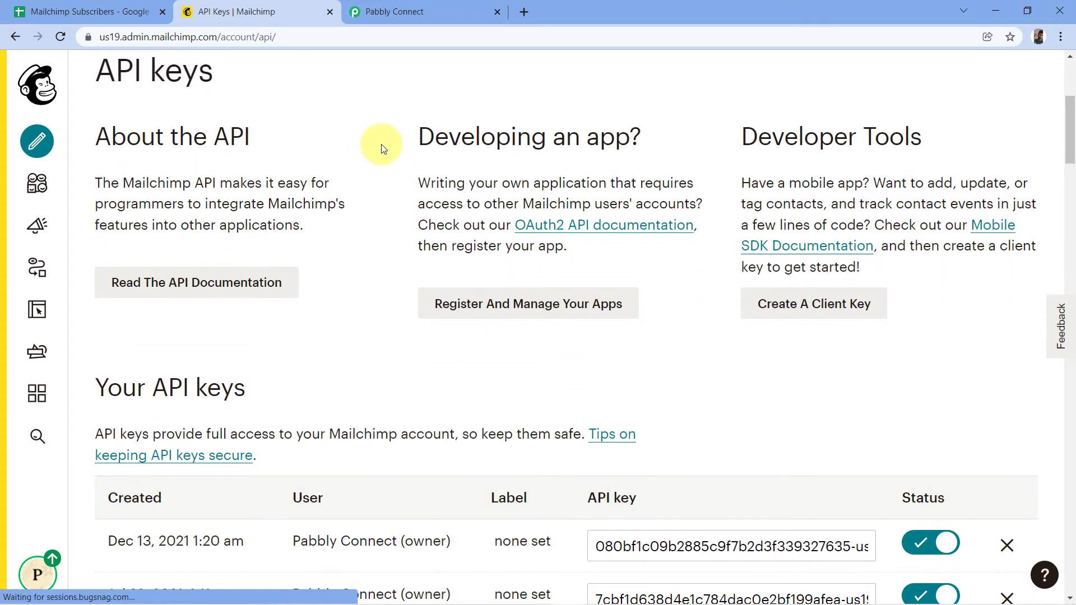
scroll(384, 149, down, 1)
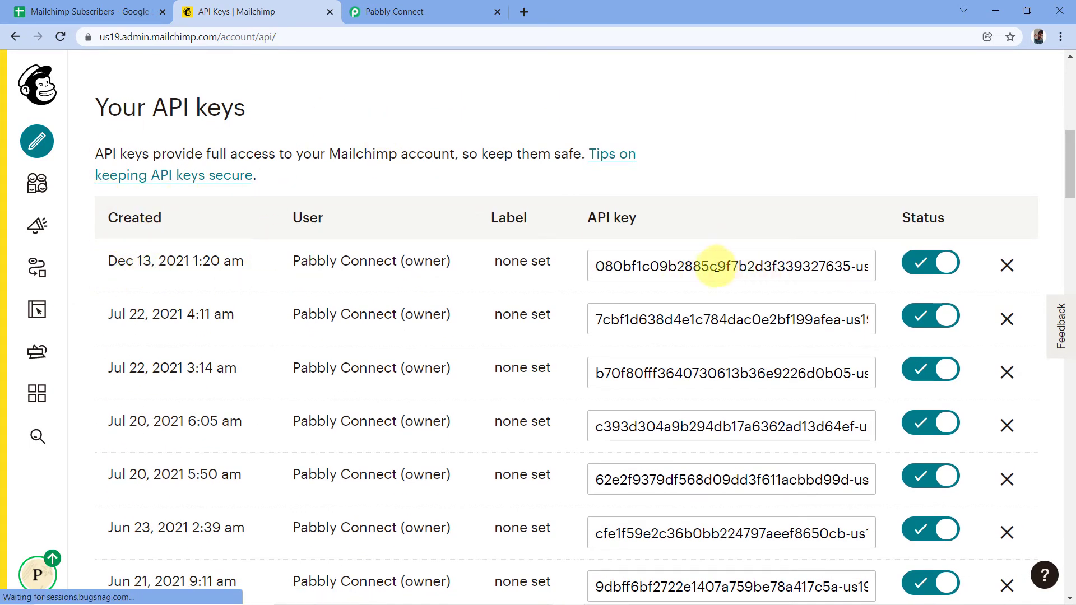
click(765, 266)
right_click(765, 268)
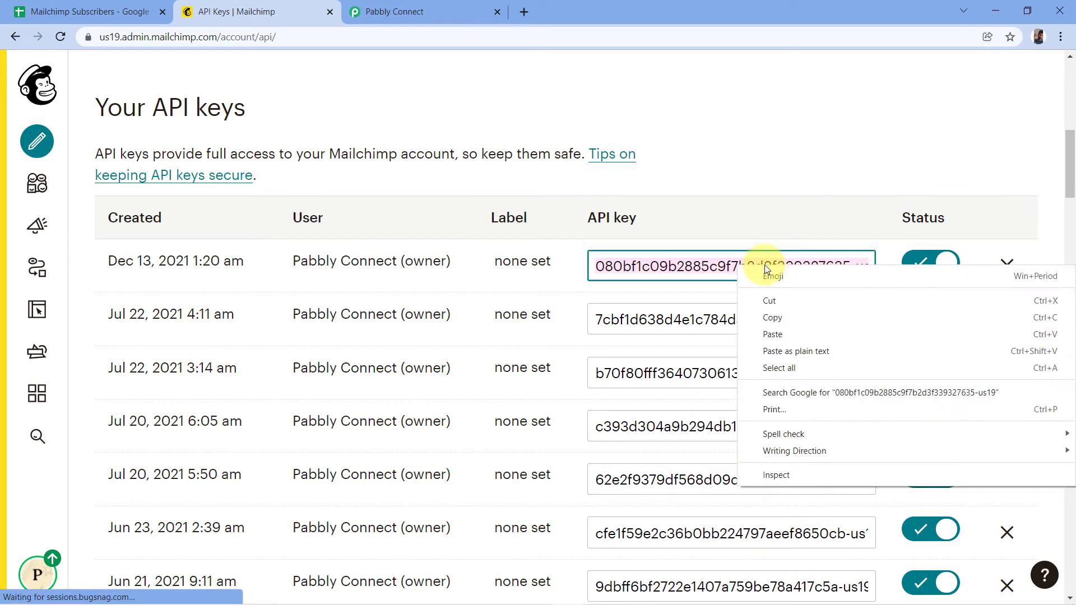
click(775, 314)
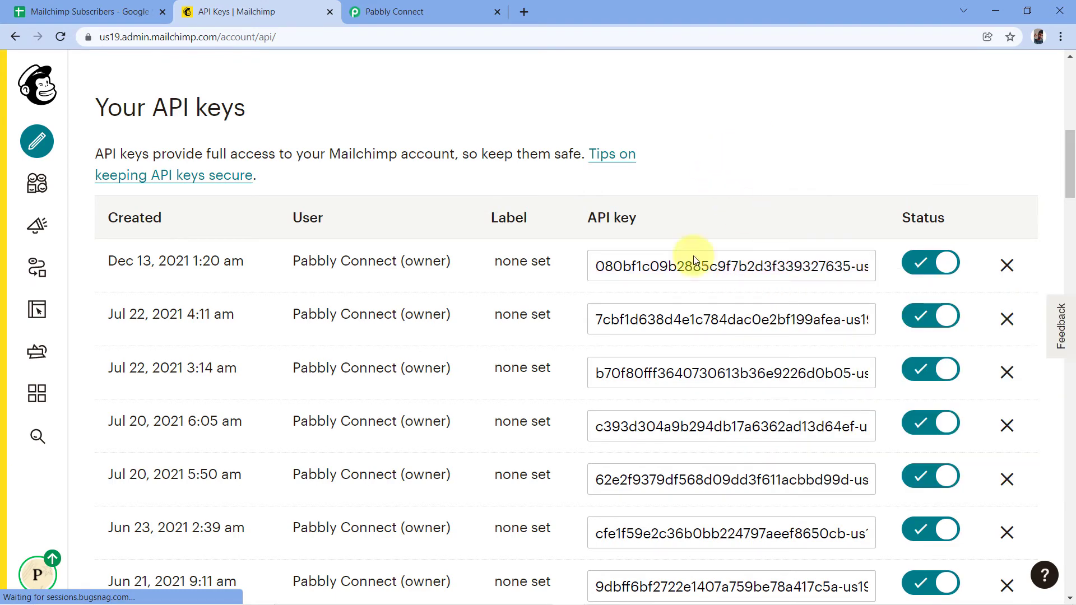
Paste the copied Mailchimp API key into the connection's Token field.
click(370, 11)
click(548, 319)
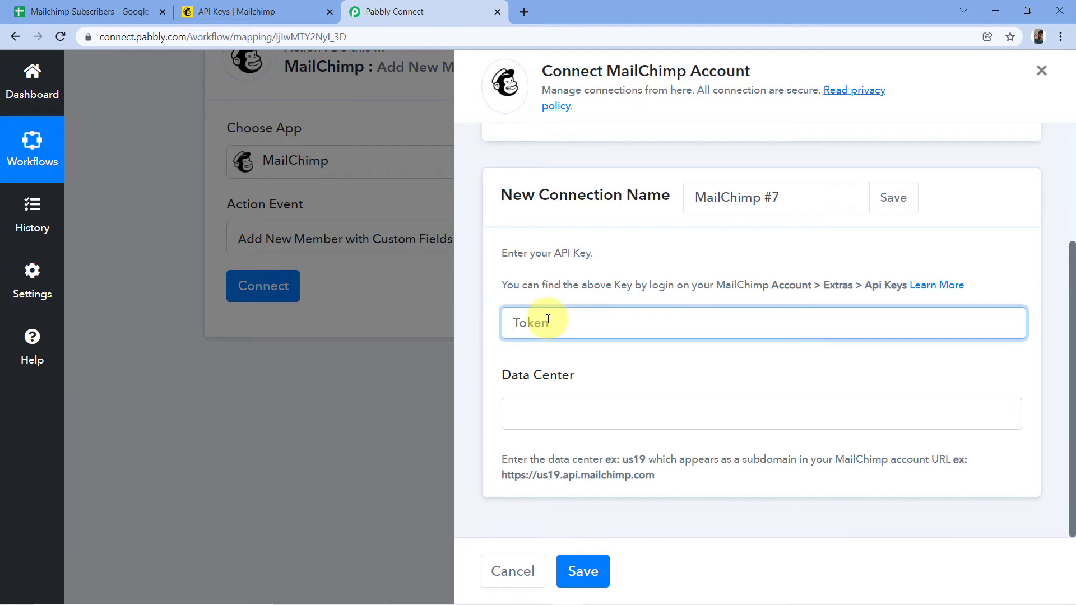
right_click(548, 320)
click(584, 423)
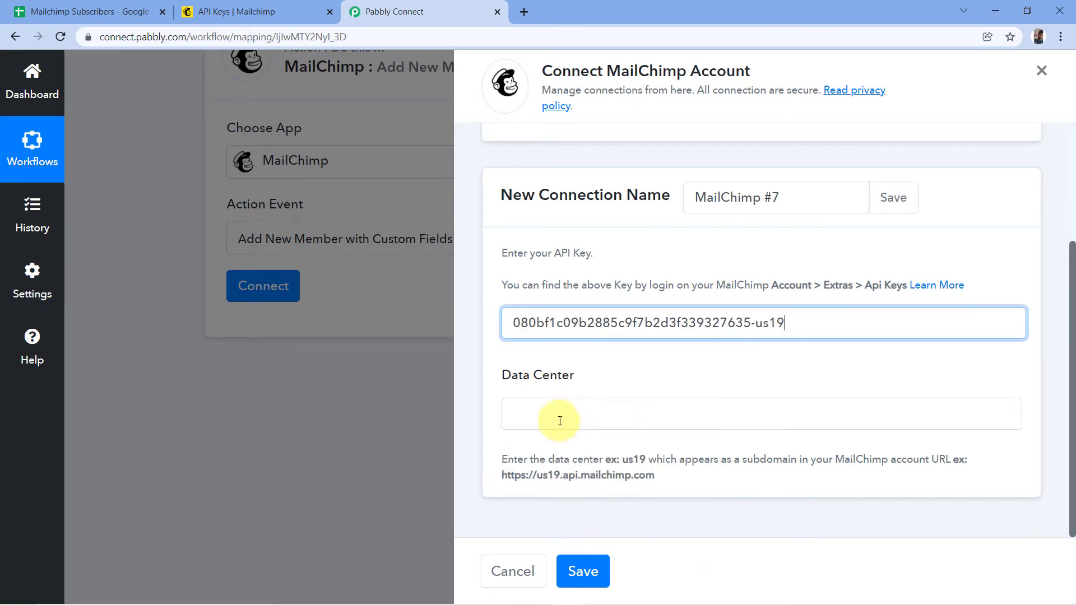
click(639, 379)
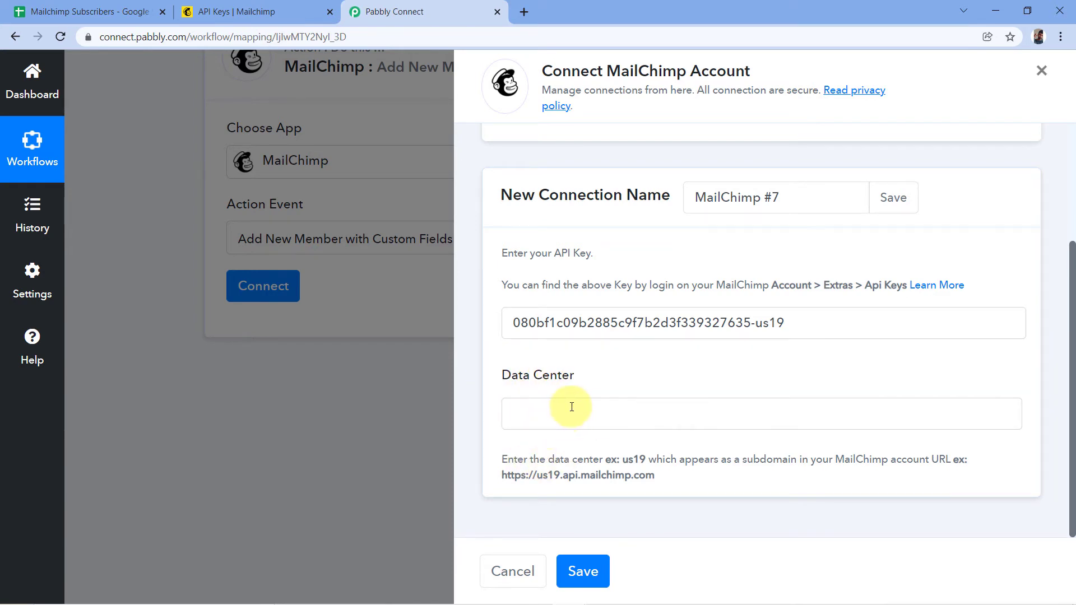
Copy the us19 data center code from the Mailchimp page address.
click(275, 5)
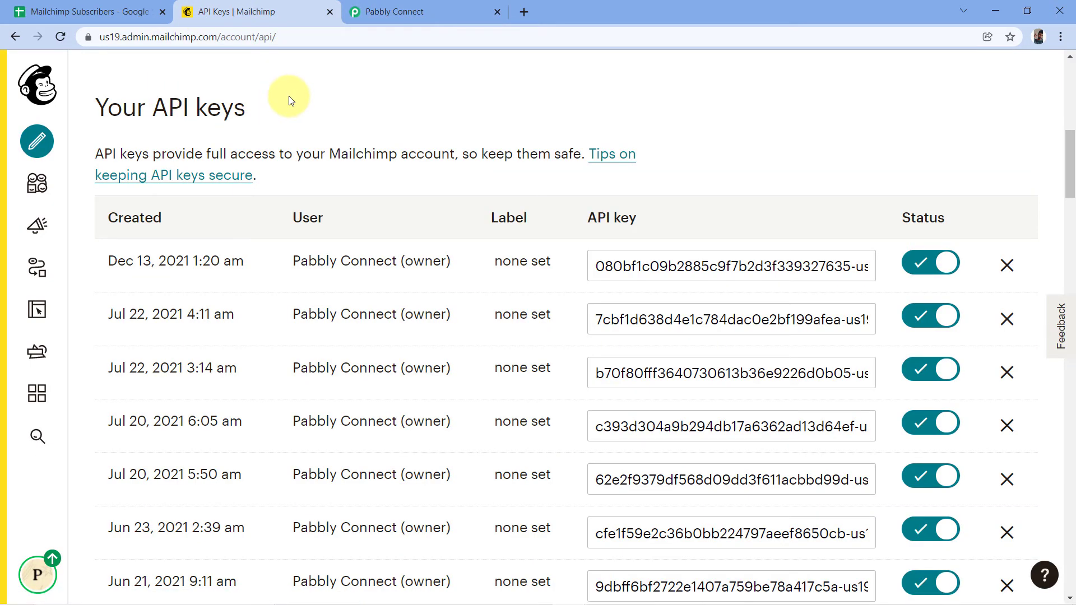
click(137, 37)
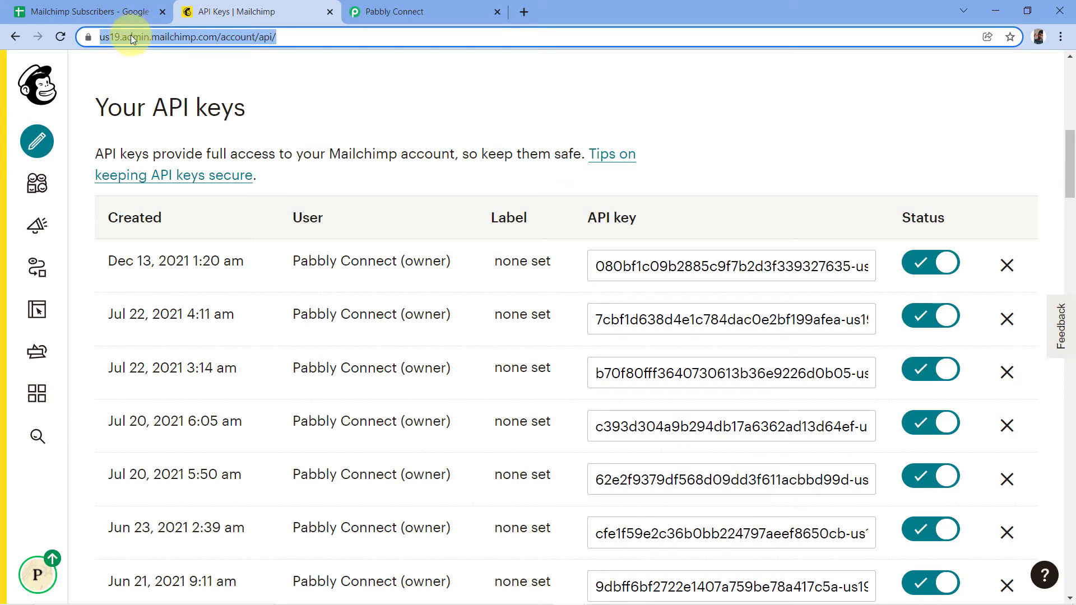
click(132, 38)
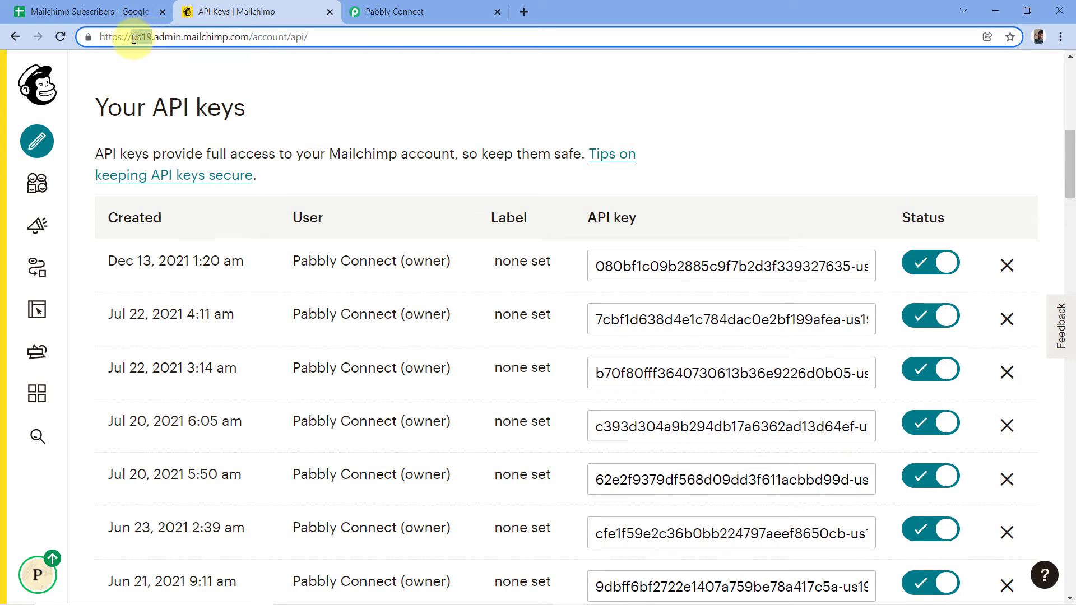
drag(122, 47, 136, 50)
right_click(141, 36)
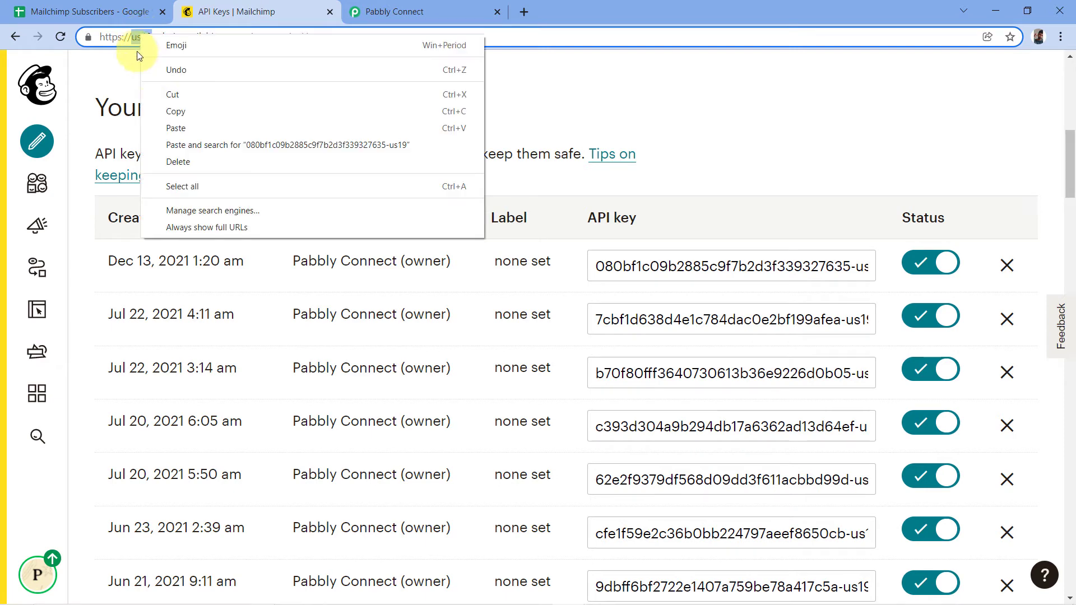
click(172, 111)
click(256, 78)
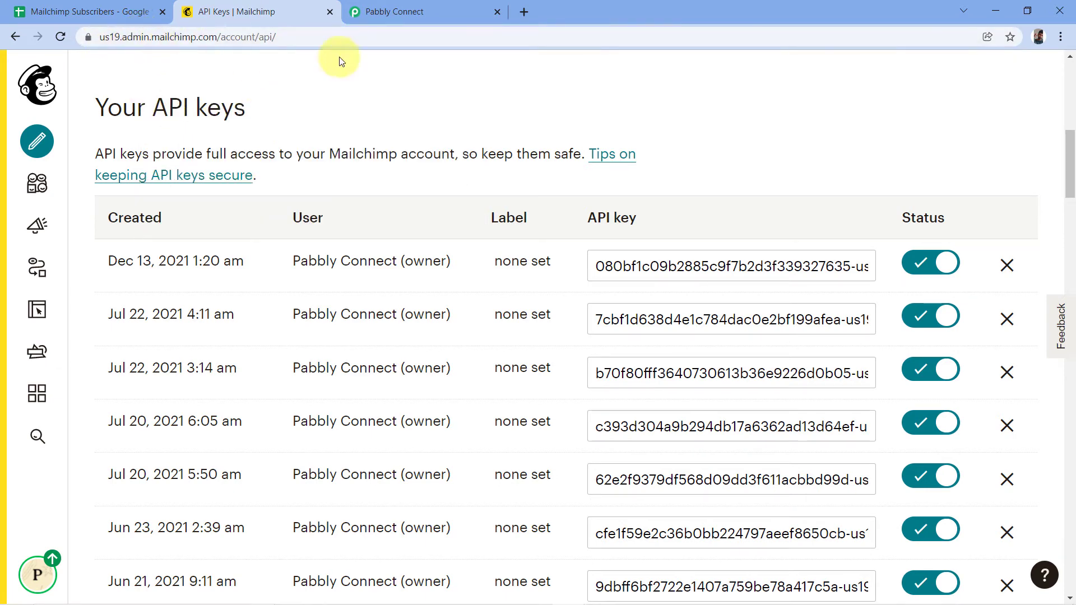
Paste us19 into Data Center and save the MailChimp #7 connection.
click(405, 15)
click(512, 411)
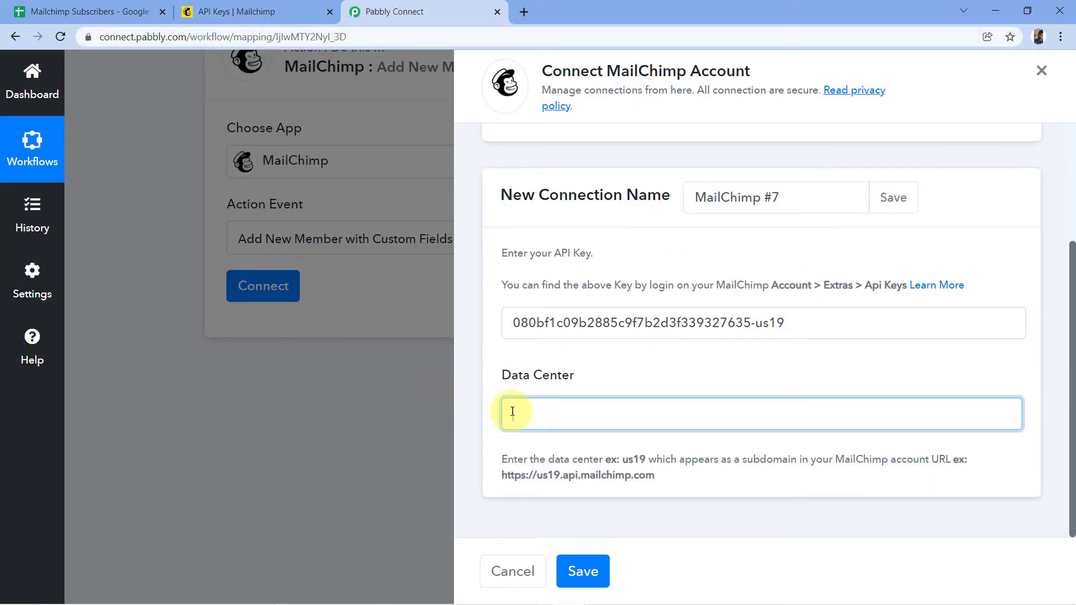
right_click(512, 412)
click(527, 294)
click(592, 367)
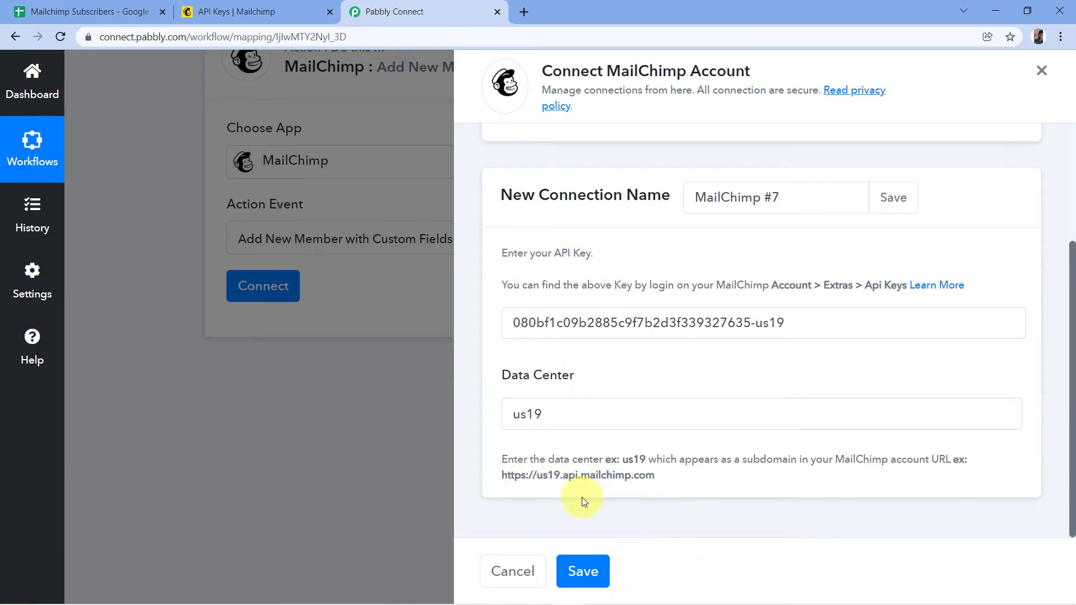
click(583, 571)
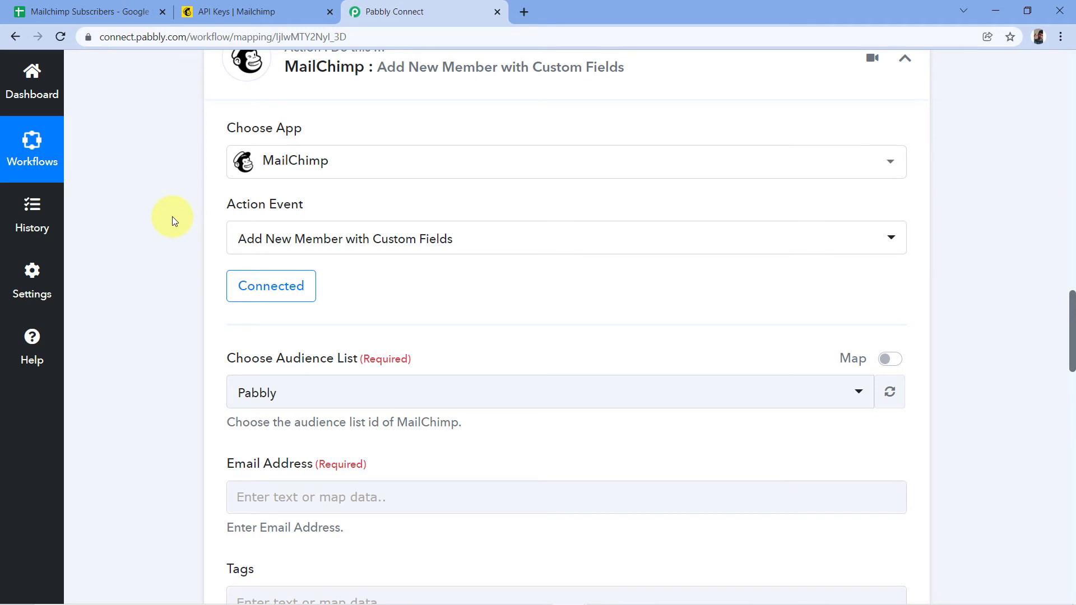
Set Choose Audience List to the Pabbly audience.
scroll(173, 216, down, 3)
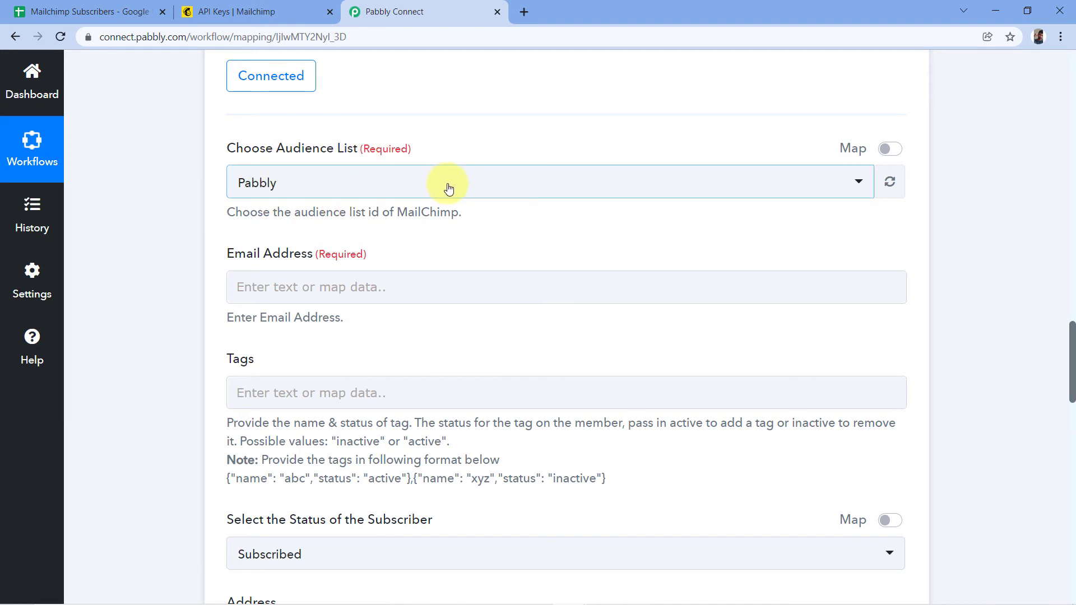
click(414, 182)
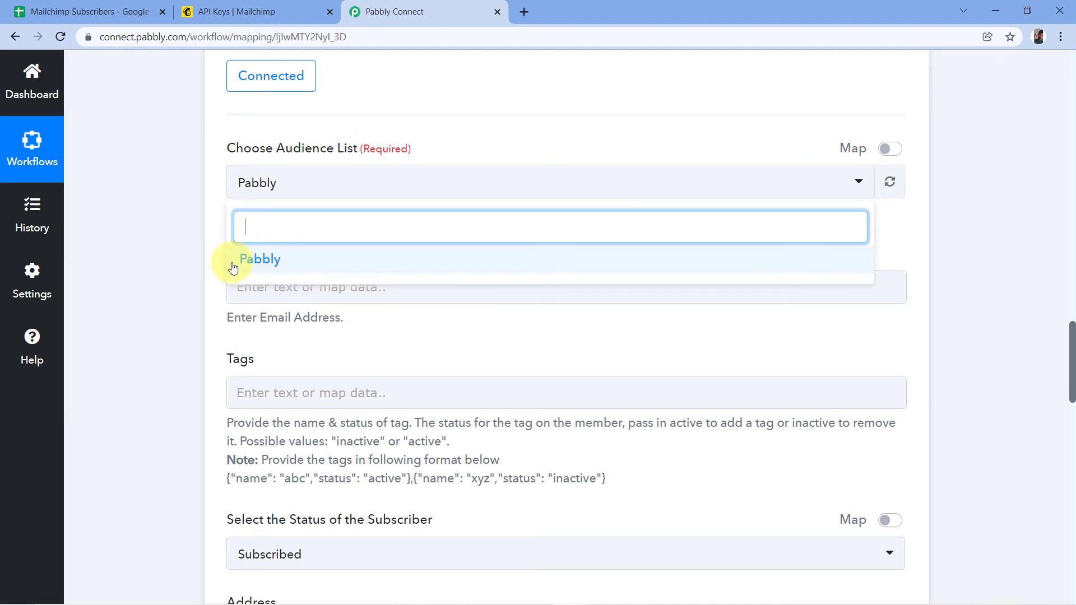
click(270, 261)
Check Mailchimp's Audience dashboard showing 2 subscribed contacts, then return to the workflow.
click(258, 8)
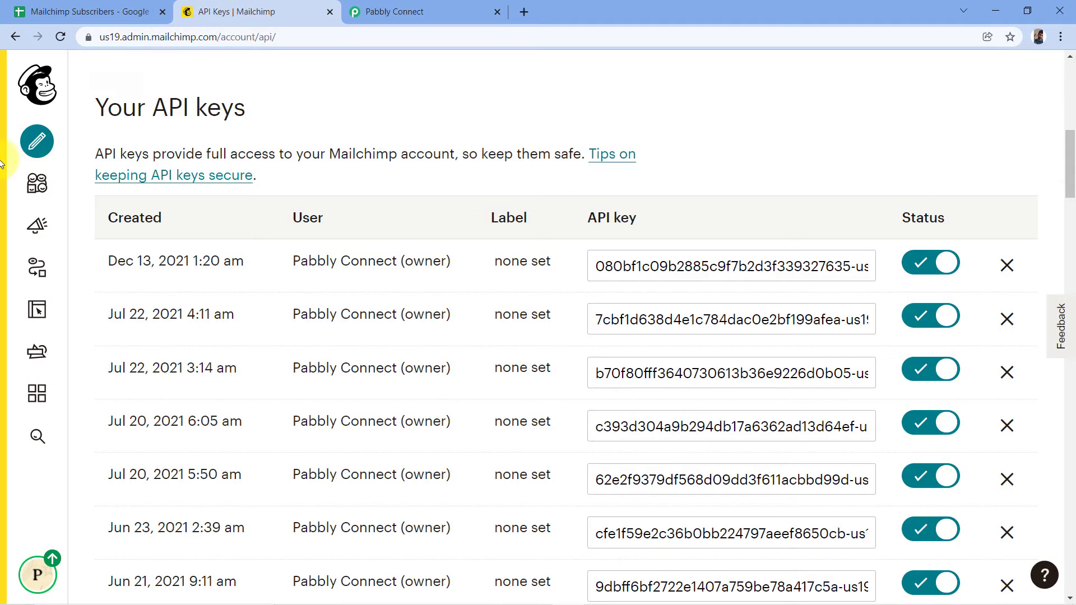
click(38, 183)
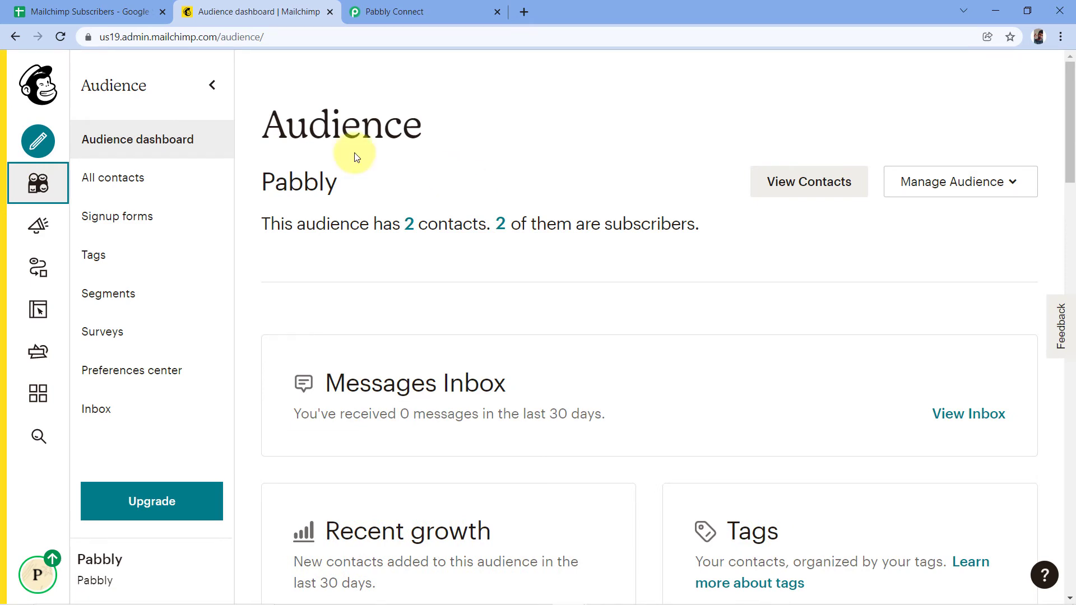
click(423, 8)
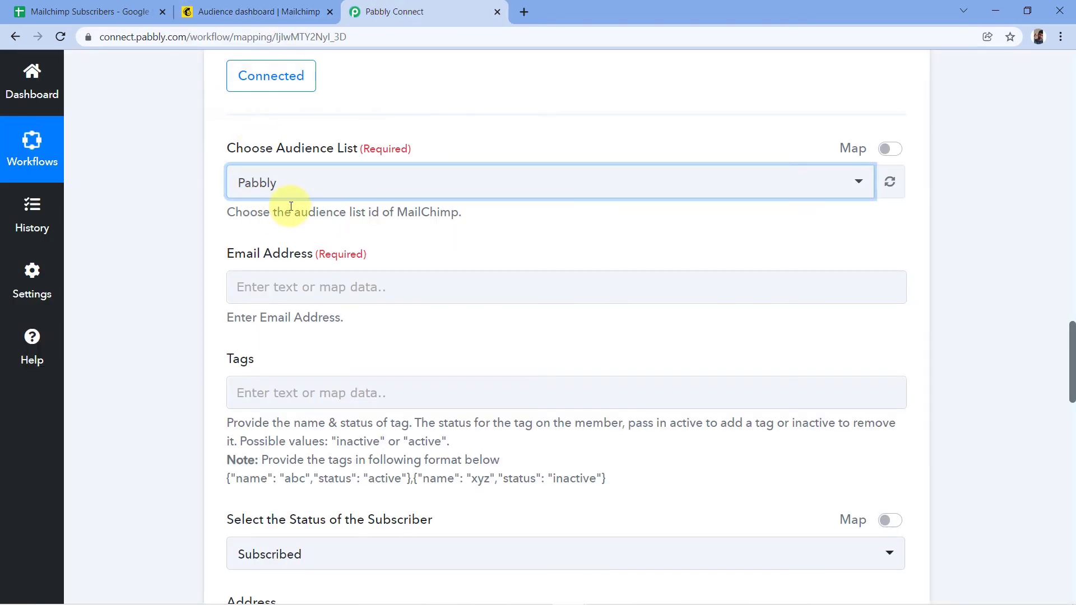
scroll(388, 228, down, 1)
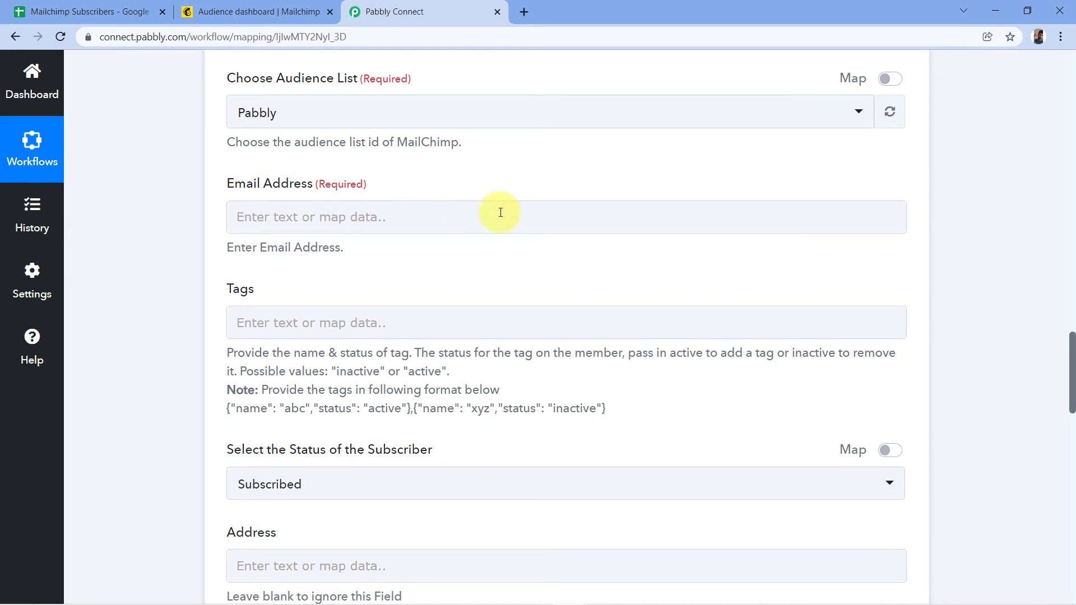
scroll(629, 187, up, 10)
Compare the Mailchimp Subscribers sheet with the email value received by the trigger.
scroll(631, 190, up, 4)
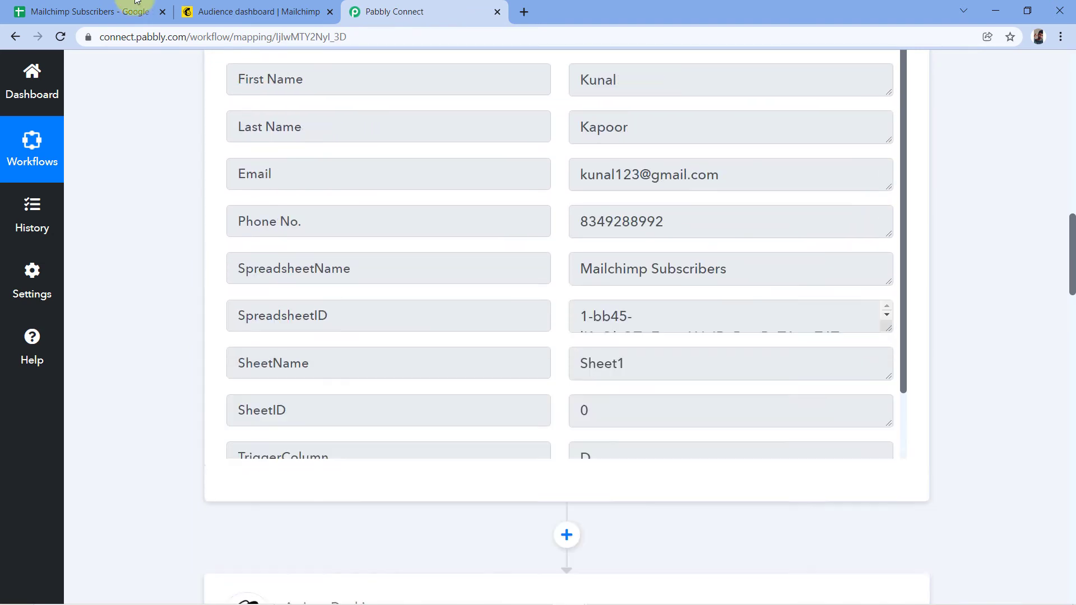
click(87, 11)
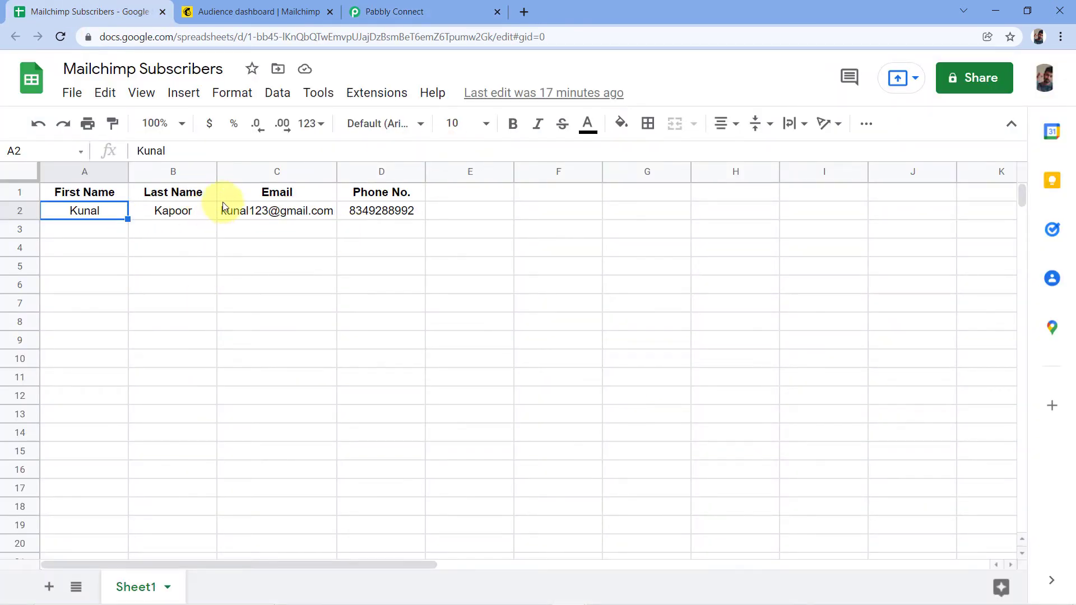
click(381, 11)
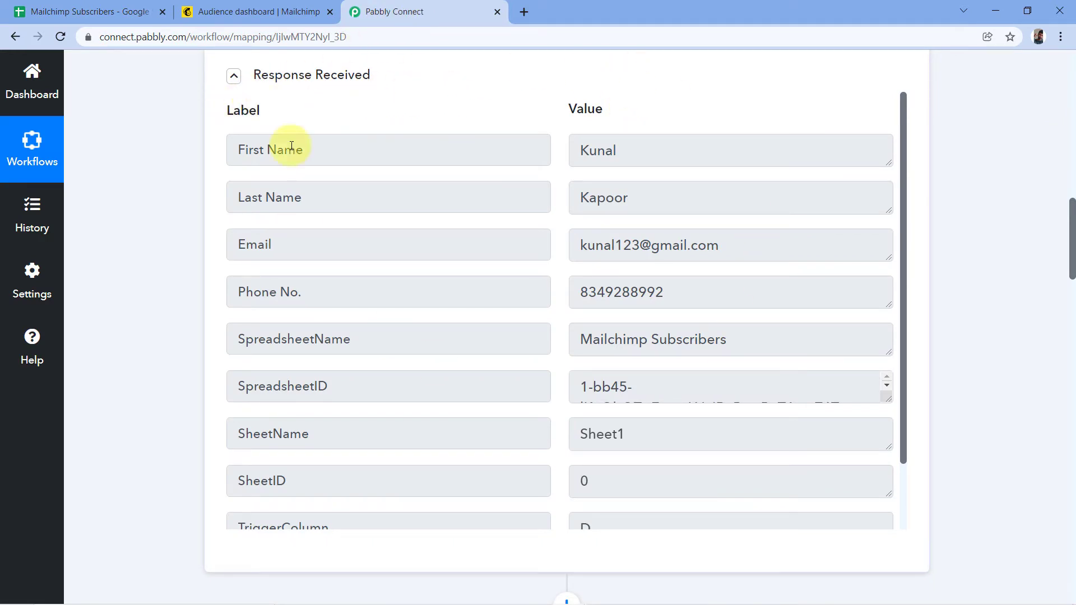
drag(577, 245, 715, 248)
click(722, 247)
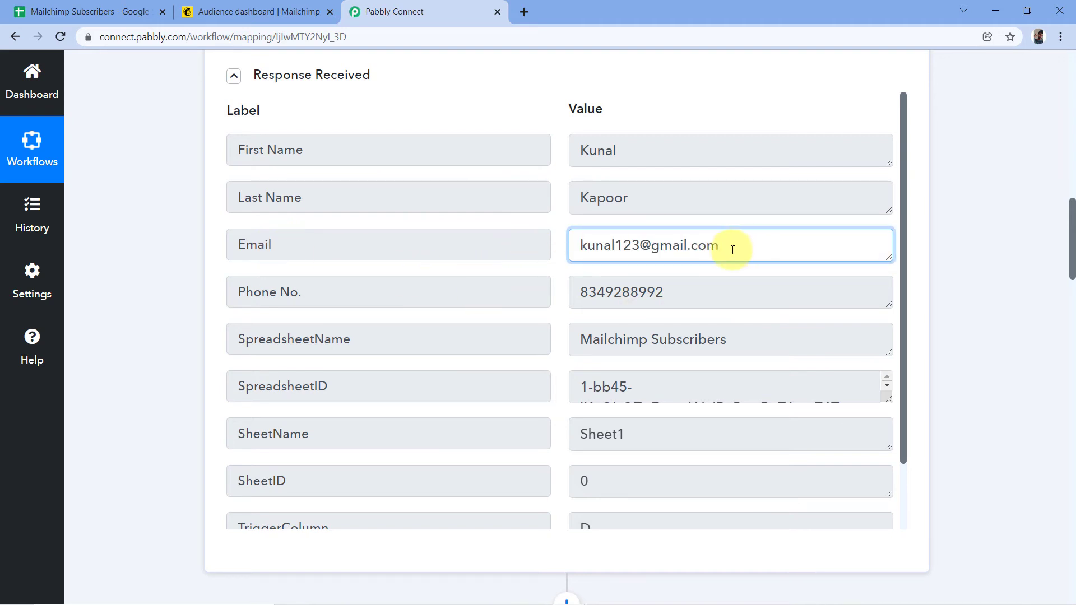
Open the data insertion options for MailChimp's Email Address field.
scroll(965, 233, down, 8)
scroll(965, 232, down, 5)
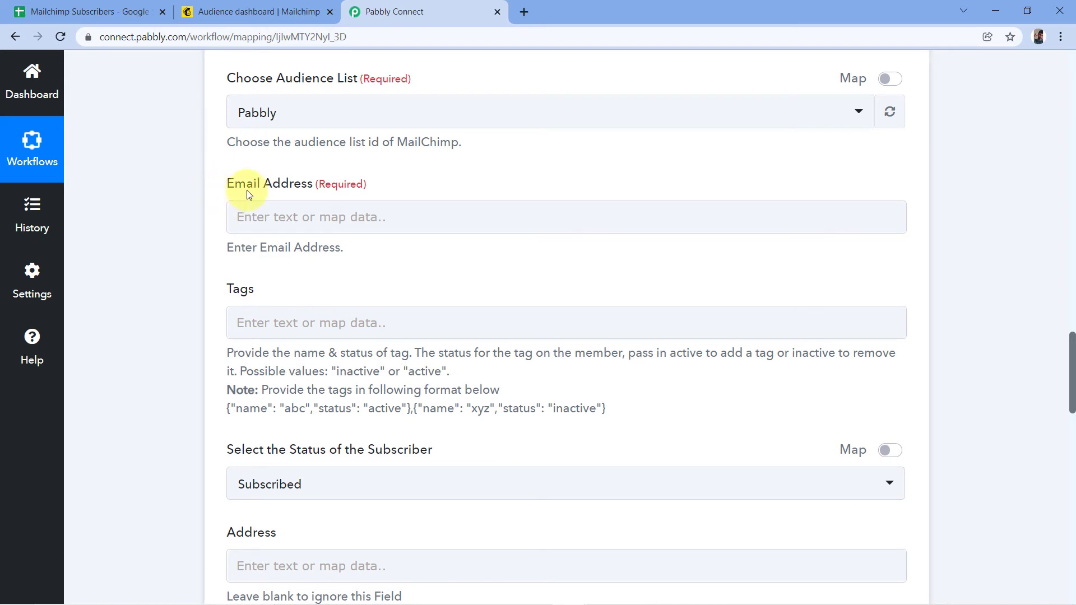
click(274, 217)
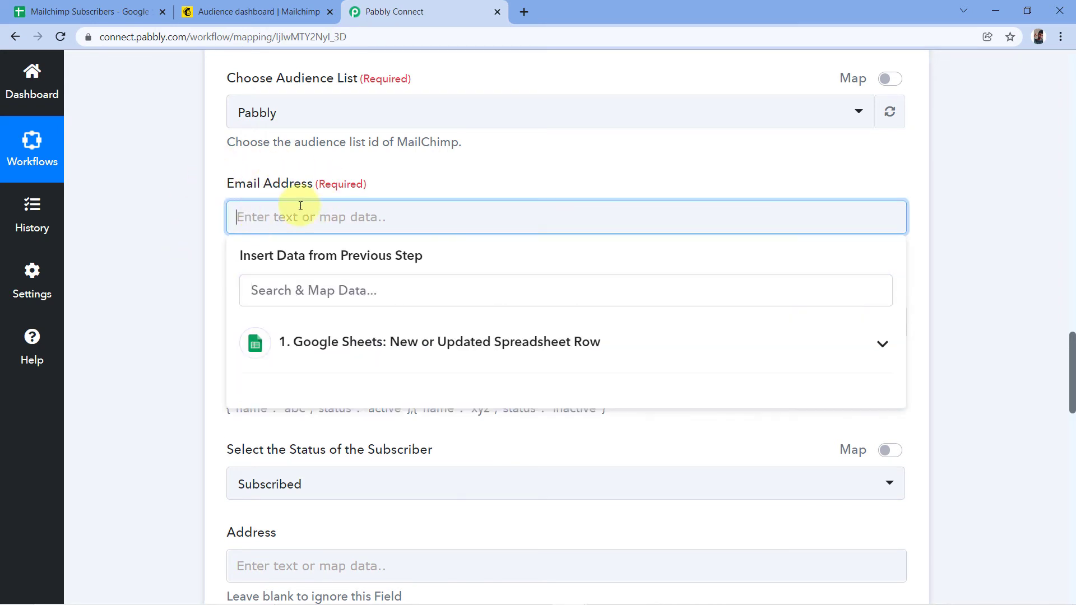
Insert the Email value from step 1's Google Sheets row into Email Address.
click(336, 340)
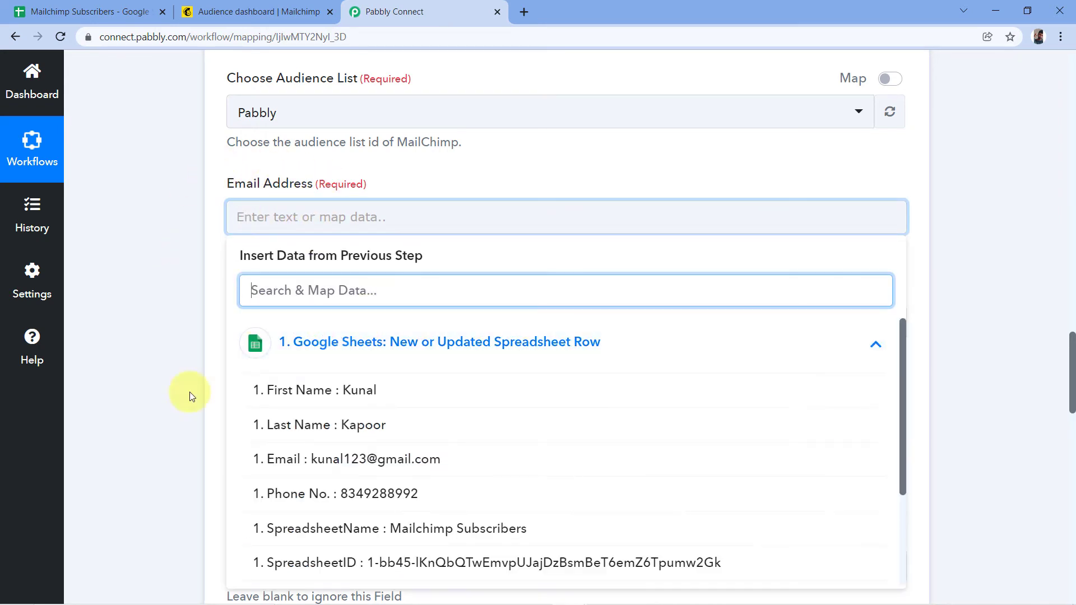
click(297, 467)
click(207, 281)
scroll(208, 281, down, 1)
scroll(224, 224, down, 1)
scroll(227, 129, up, 1)
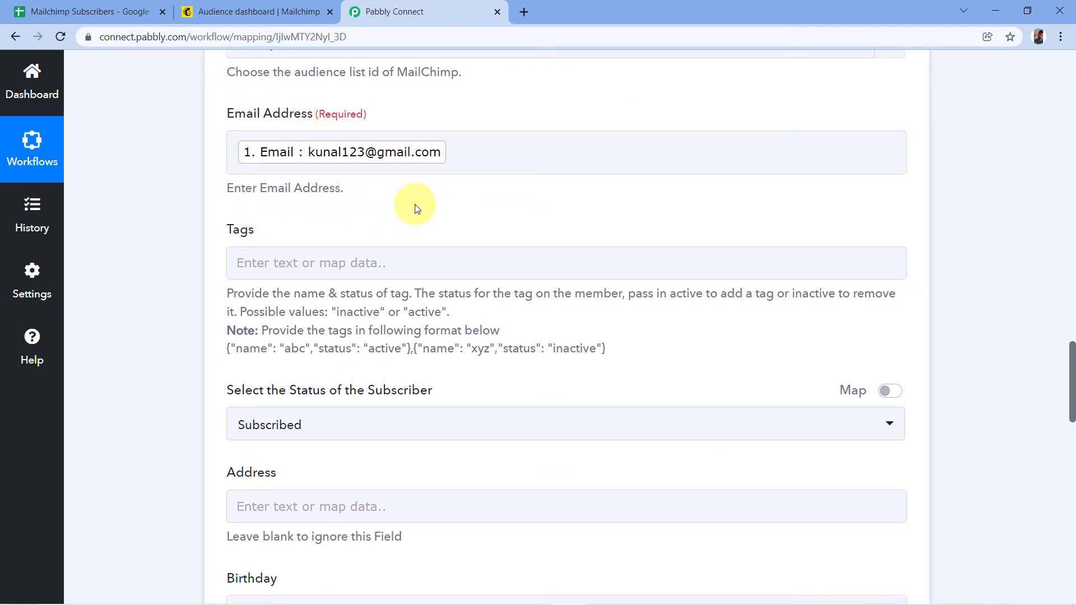
scroll(212, 159, down, 1)
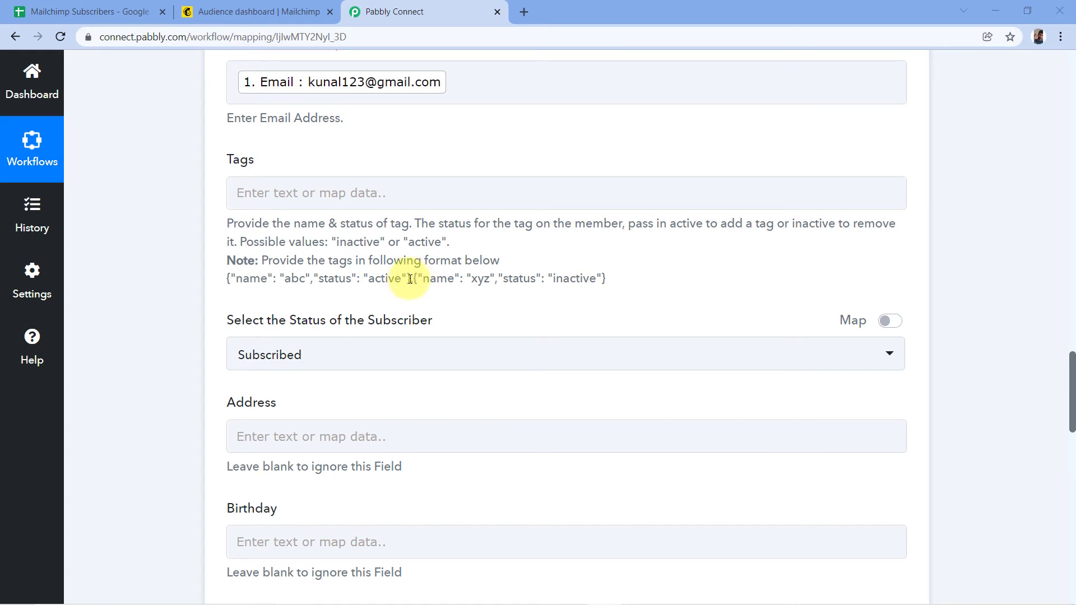
Paste the tag format example into Tags and delete the placeholder name abc.
drag(411, 278, 227, 285)
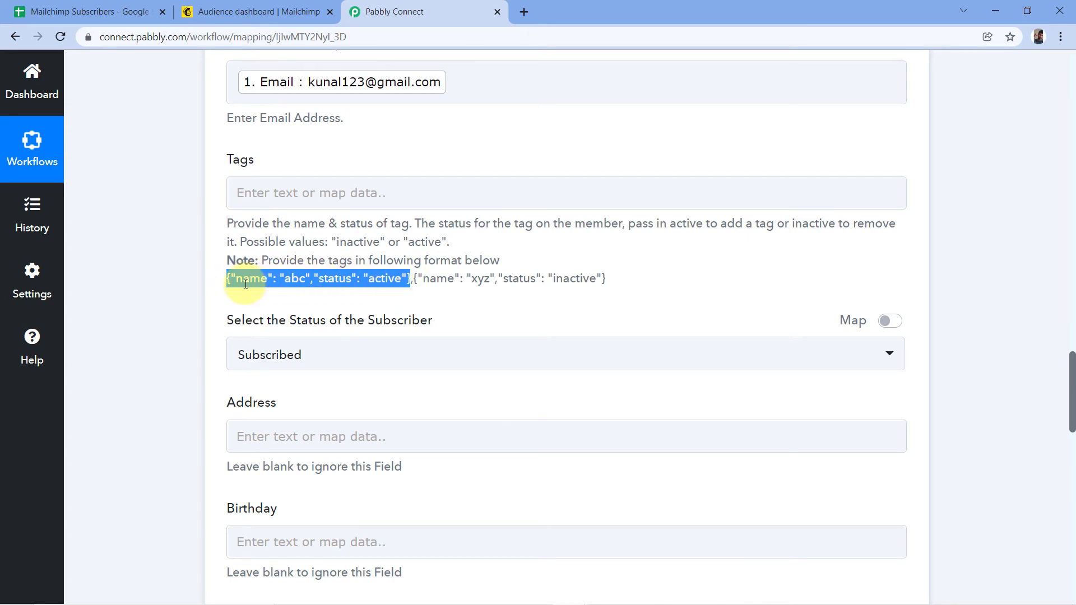
right_click(250, 282)
click(283, 297)
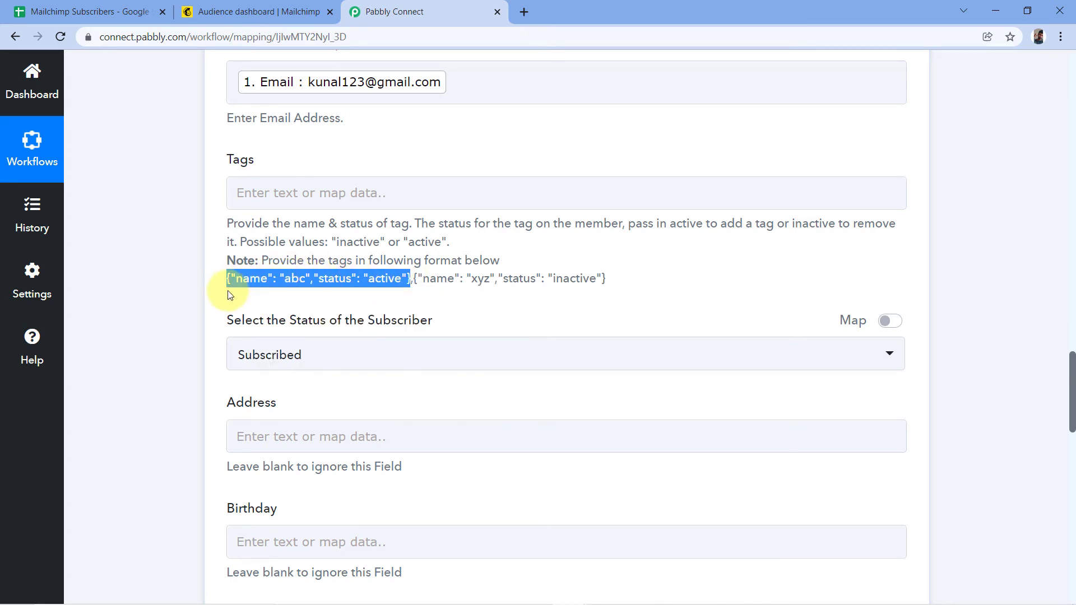
click(280, 194)
right_click(268, 192)
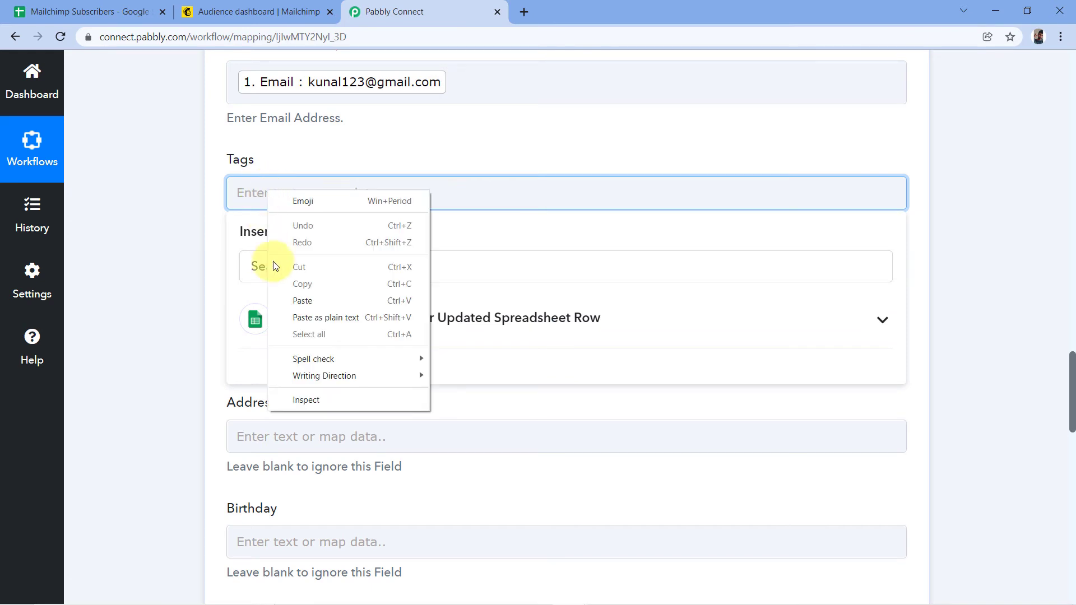
click(312, 301)
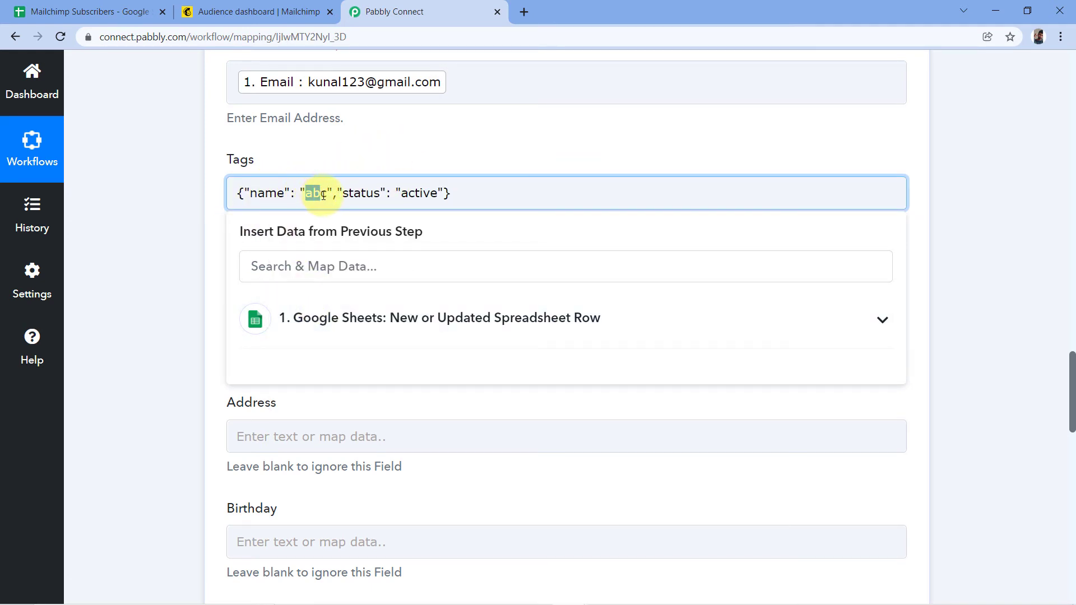
key(BackSpace)
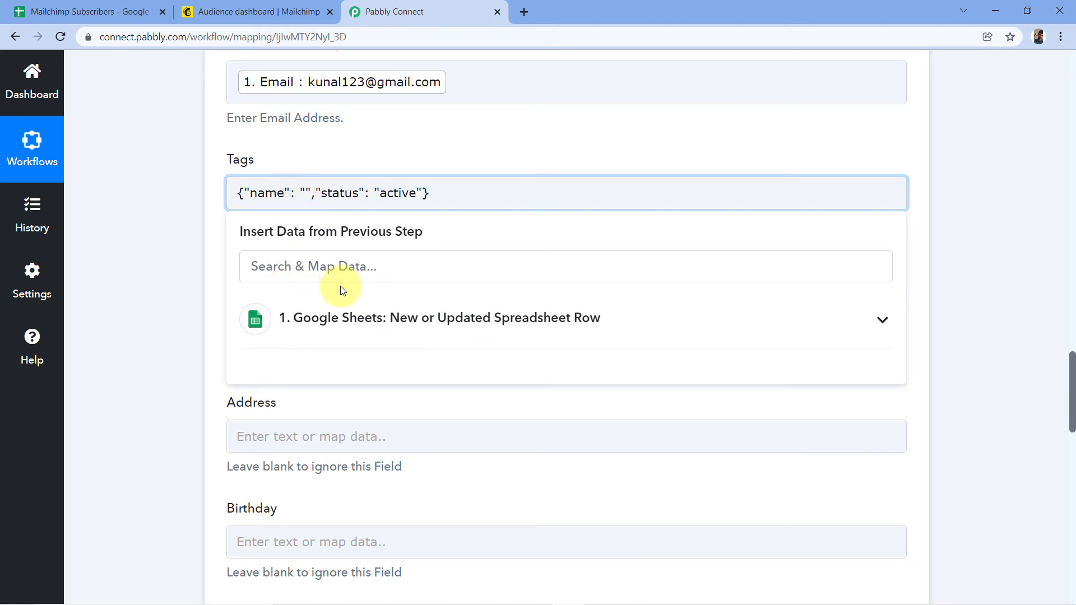
Insert the sheet's First Name as the tag name, keeping status active.
click(336, 314)
scroll(403, 312, down, 1)
scroll(418, 322, up, 1)
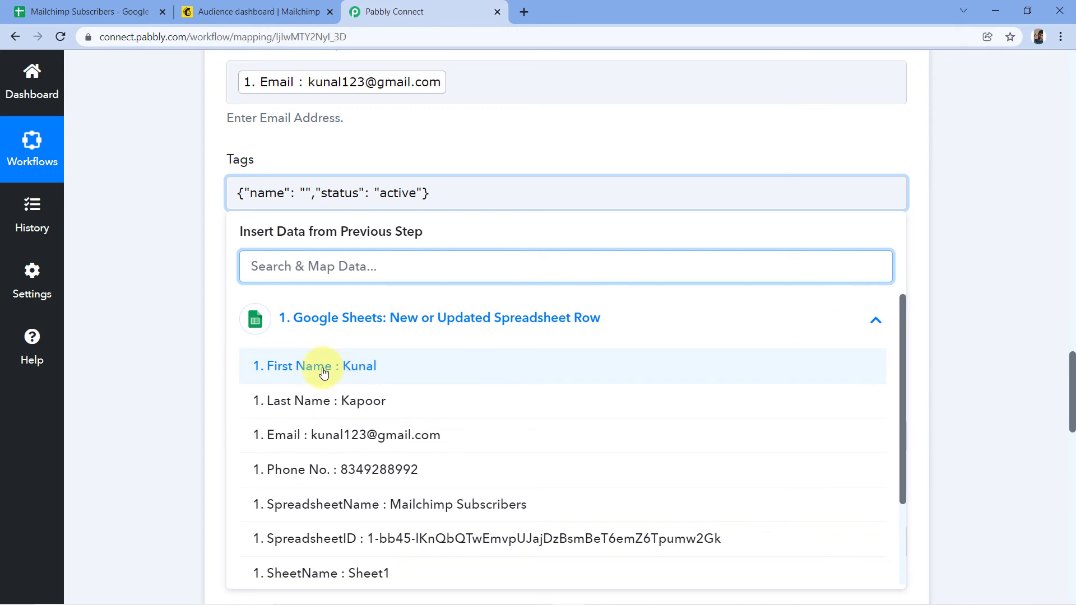
click(324, 372)
click(358, 168)
click(253, 166)
click(362, 207)
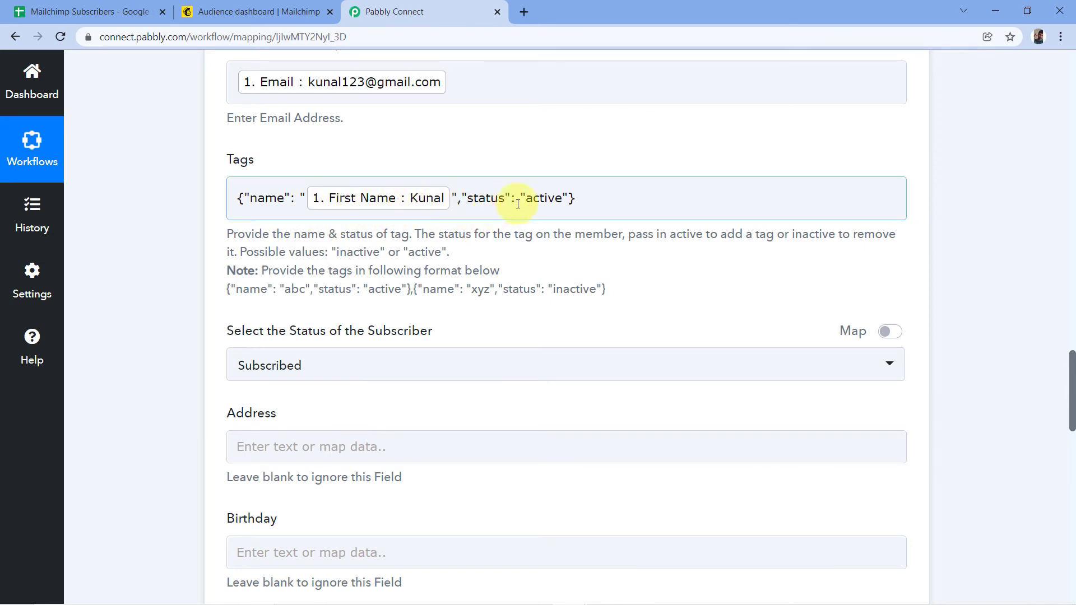
scroll(280, 149, down, 3)
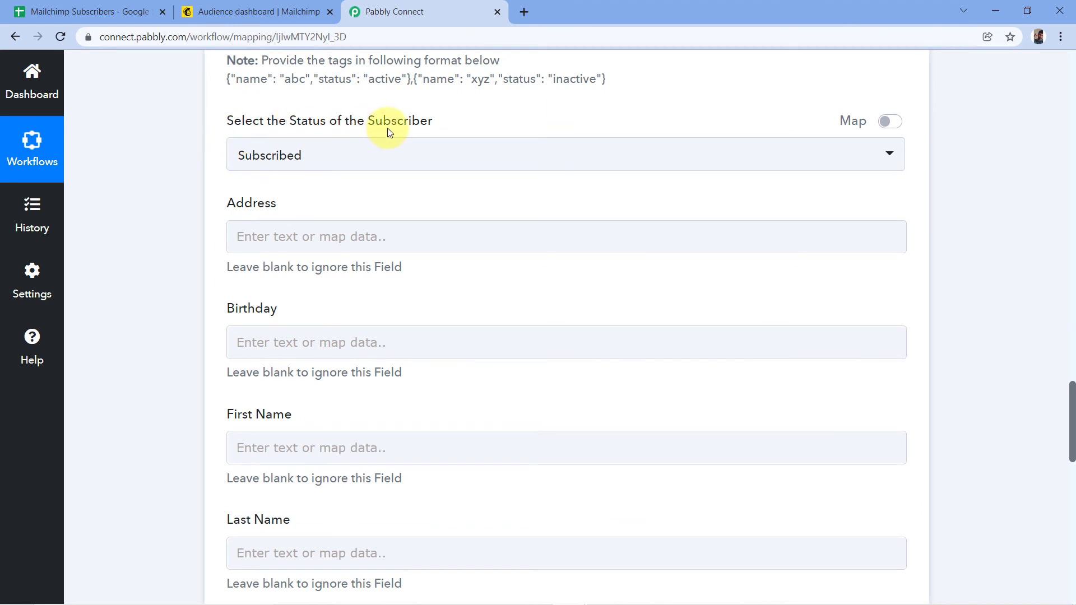
click(401, 154)
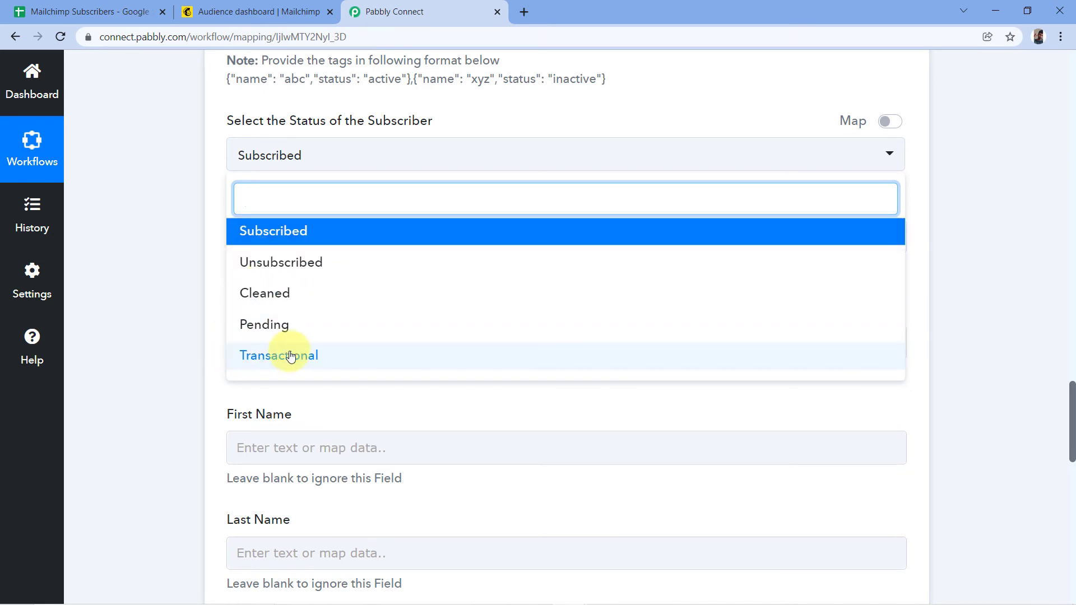
click(260, 232)
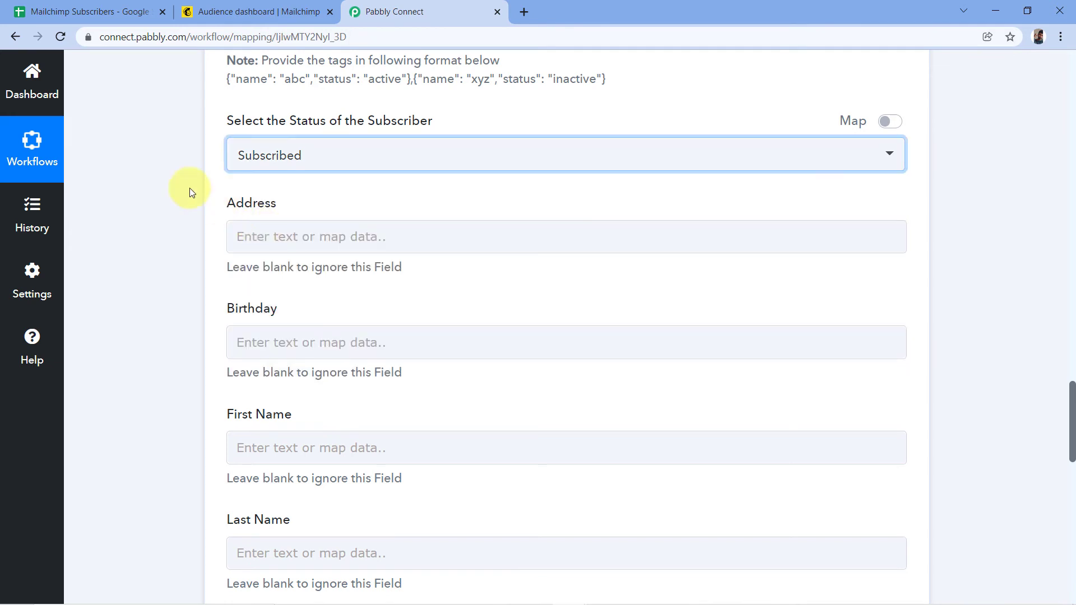
scroll(211, 241, down, 1)
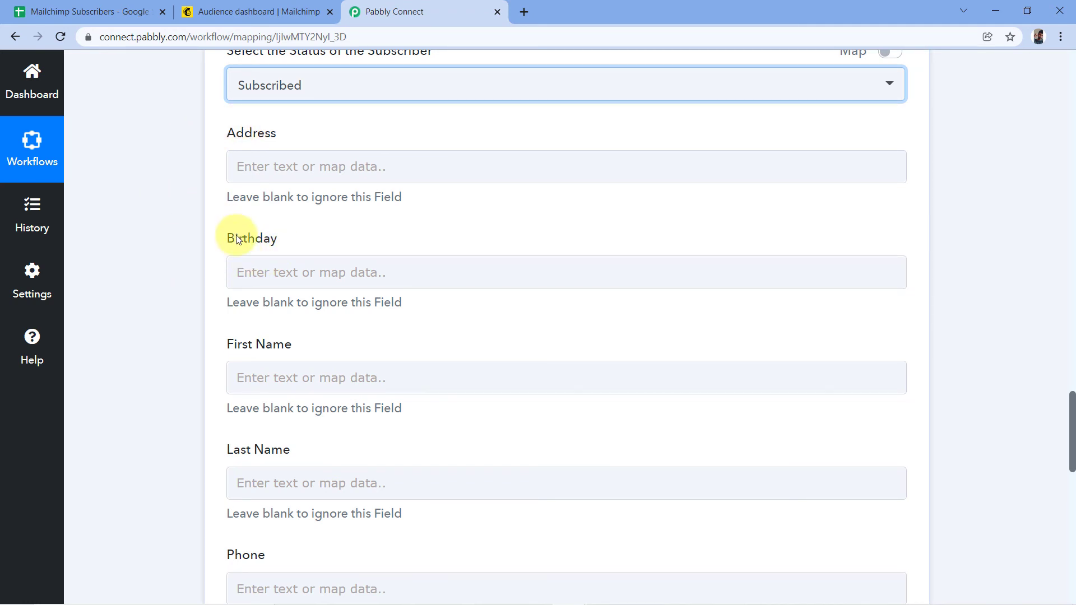
Map First Name and Last Name to the Google Sheets row's First Name and Last Name.
scroll(236, 239, down, 2)
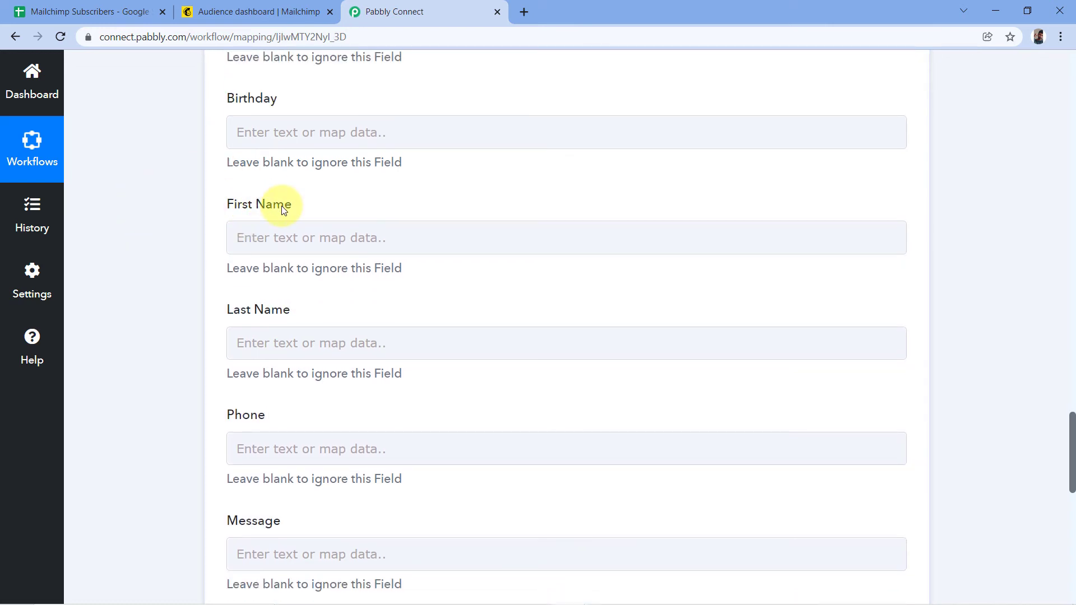
scroll(289, 185, down, 1)
click(253, 165)
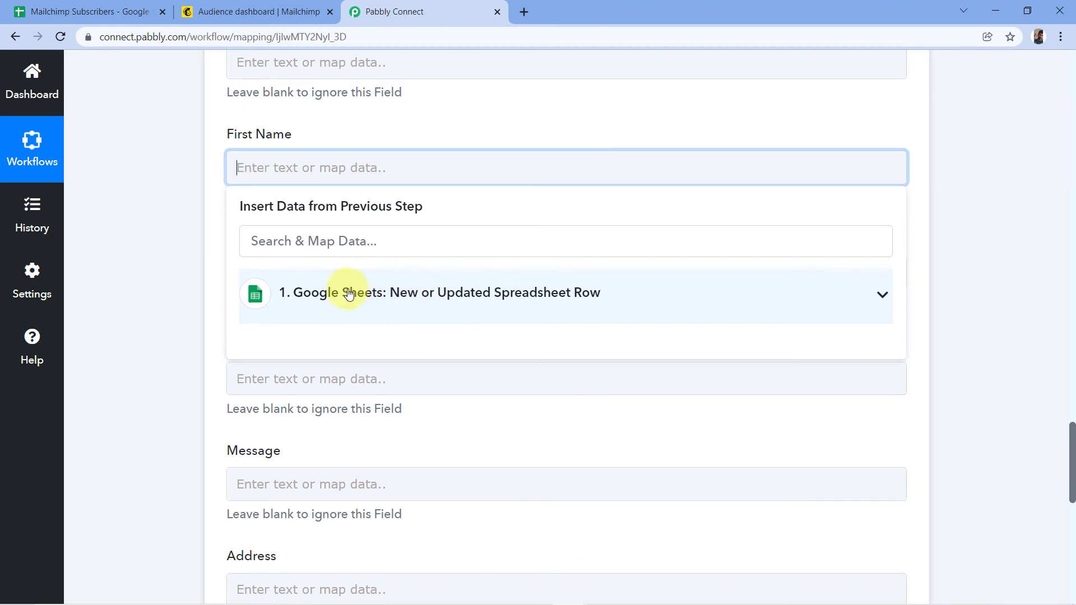
click(375, 294)
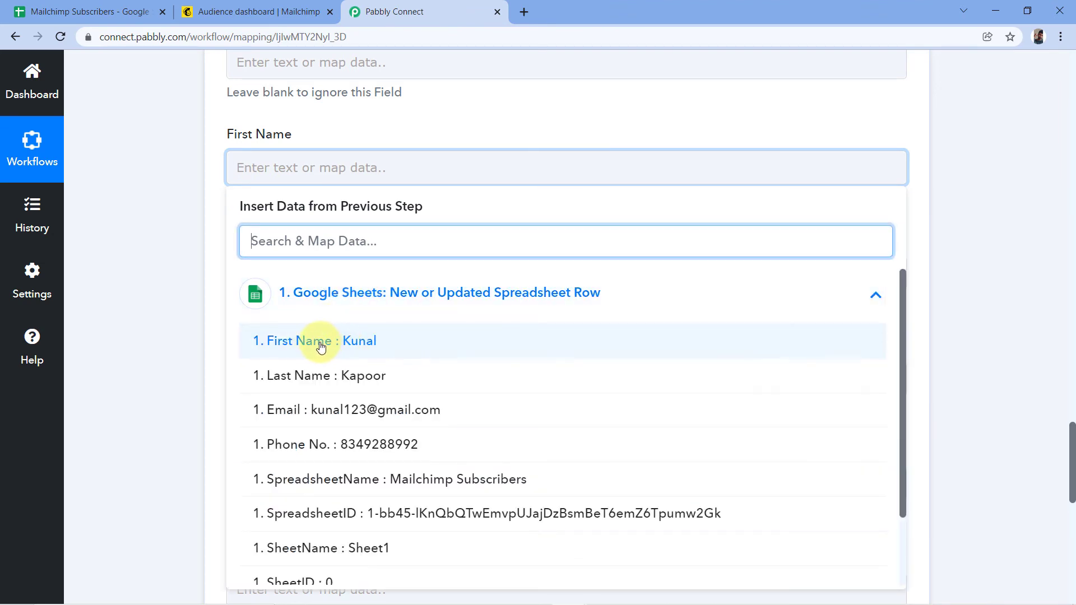
click(321, 346)
click(211, 222)
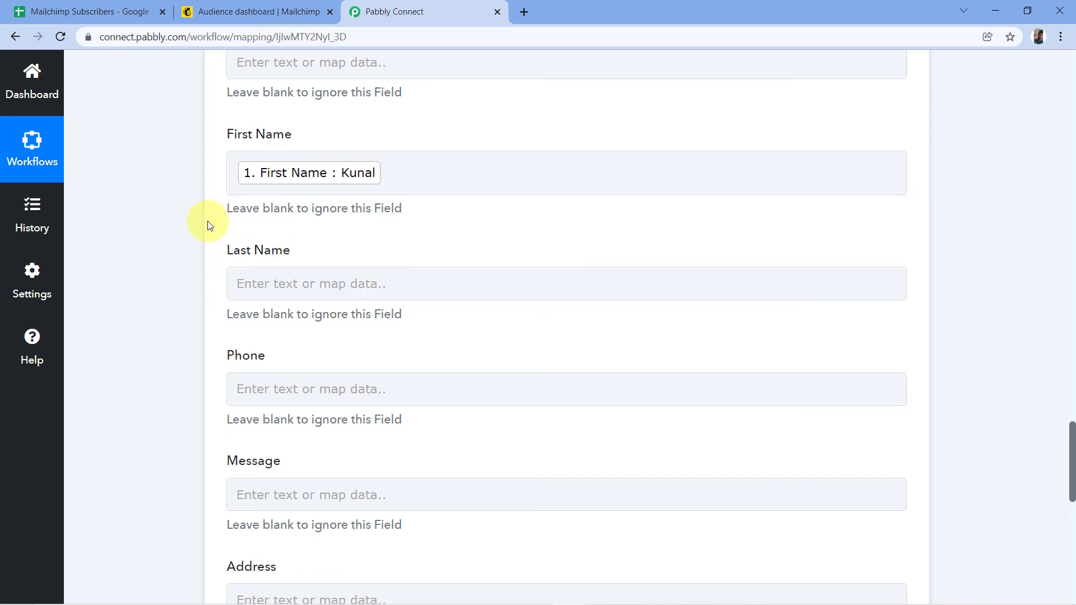
scroll(197, 222, down, 1)
click(272, 204)
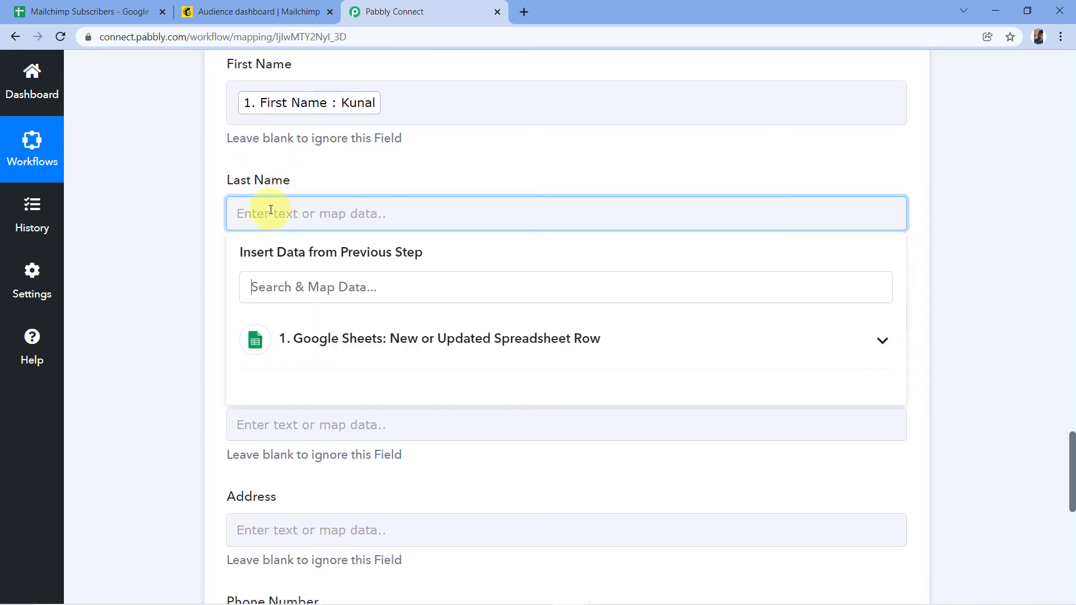
click(284, 339)
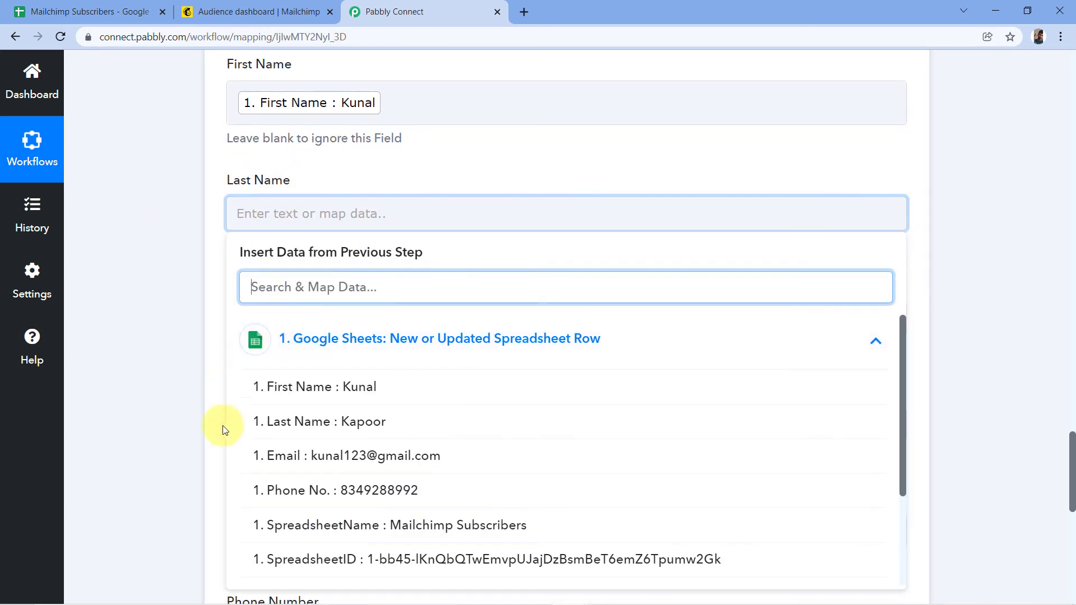
click(349, 437)
click(208, 236)
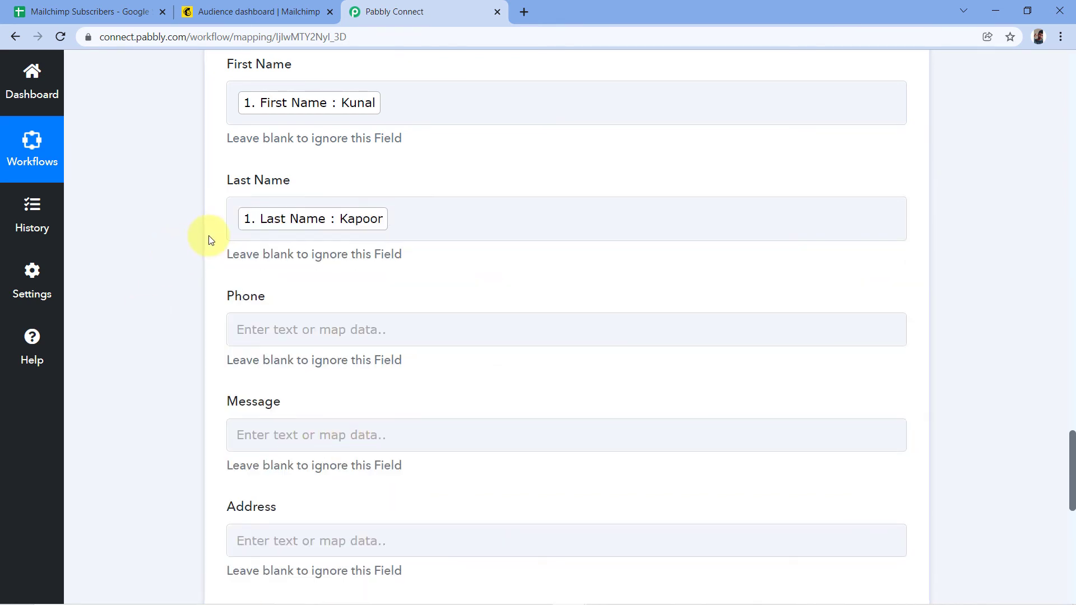
Map Phone to the sheet's Phone No. value and review the mapped fields.
scroll(208, 235, down, 3)
click(258, 186)
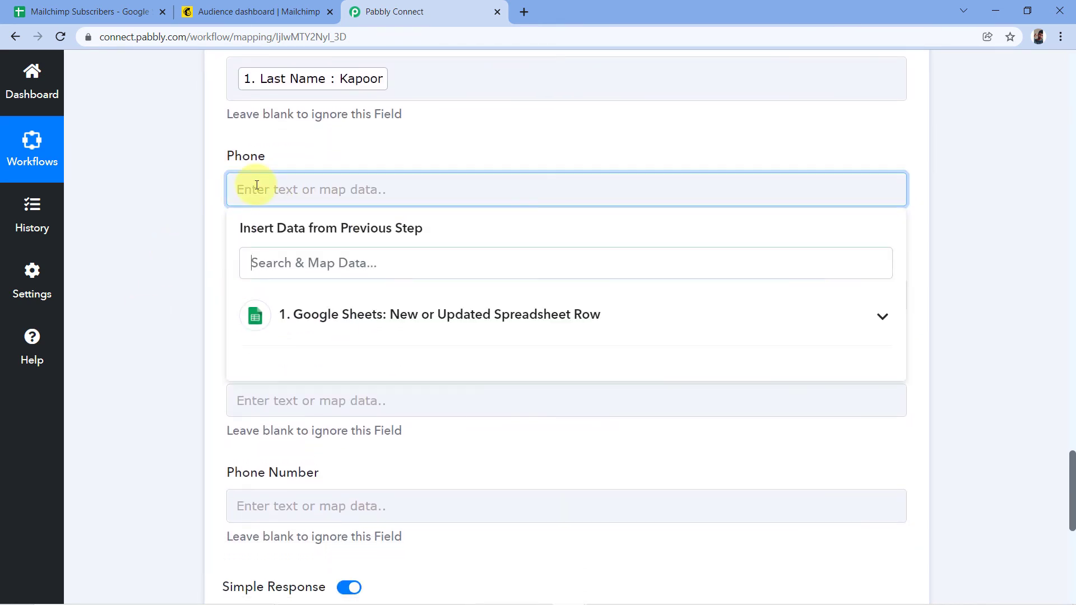
click(356, 310)
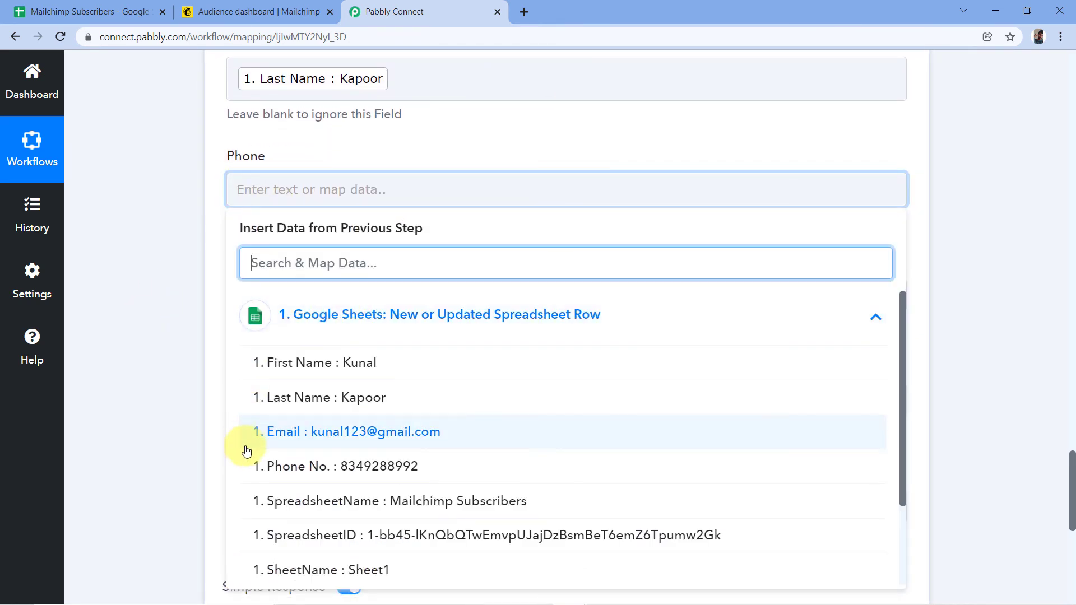
click(341, 468)
click(209, 216)
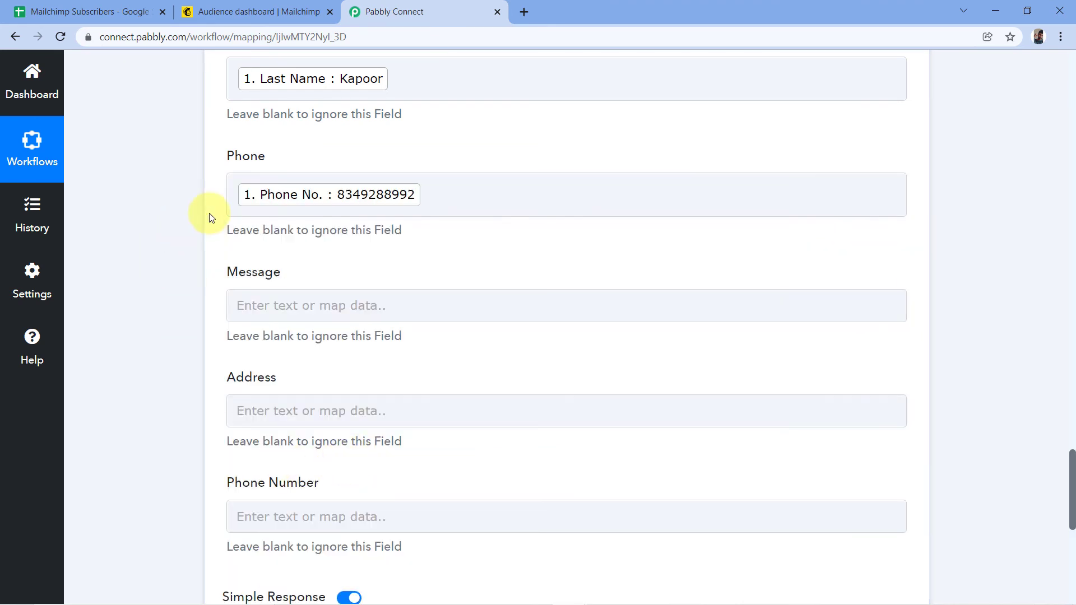
scroll(212, 217, down, 1)
scroll(192, 187, down, 1)
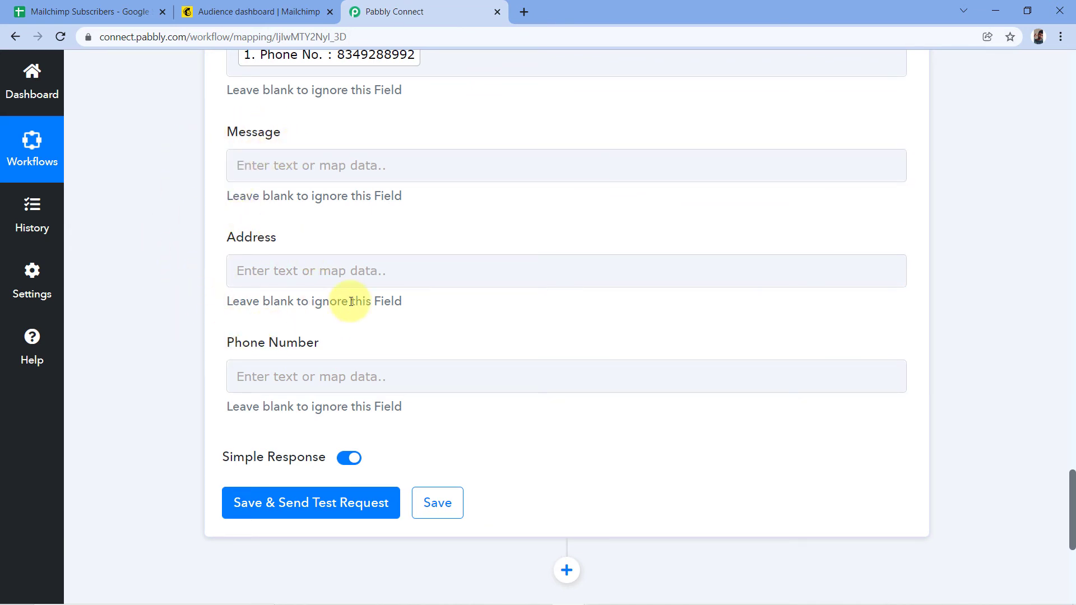
scroll(485, 241, up, 10)
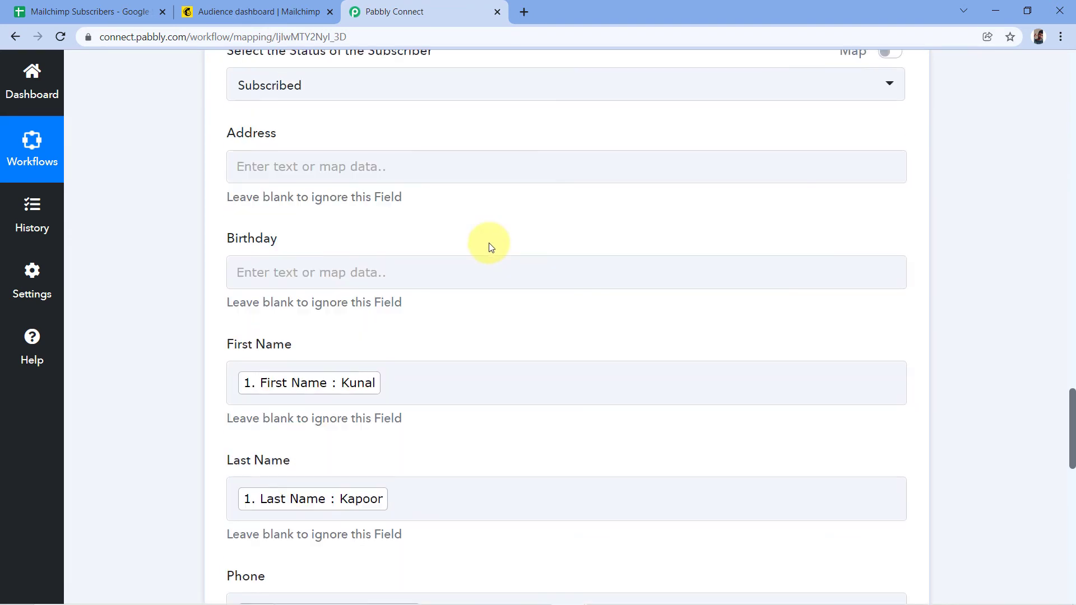
scroll(488, 245, up, 3)
scroll(449, 241, down, 1)
scroll(336, 241, down, 2)
scroll(311, 247, down, 5)
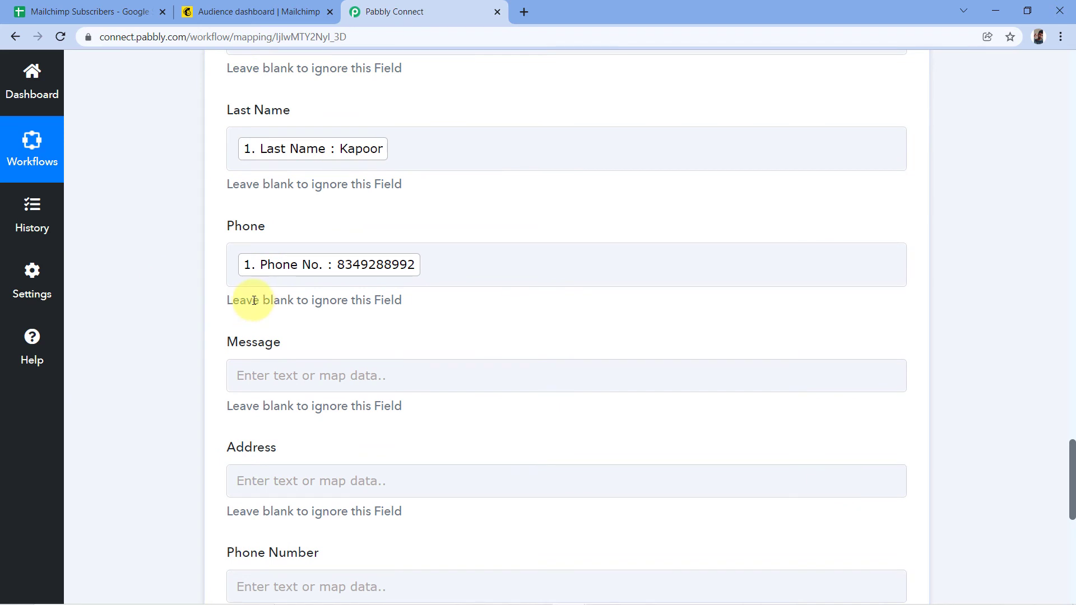
scroll(252, 301, down, 9)
scroll(295, 263, up, 5)
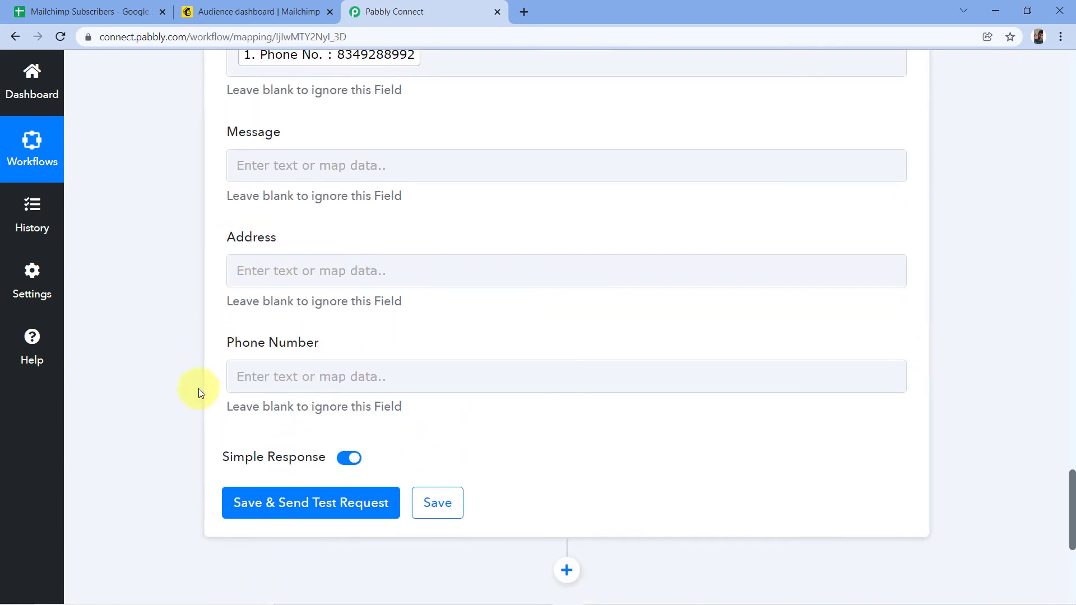
Save the Mailchimp step, send the test request and check that the response shows the contact subscribed.
click(314, 506)
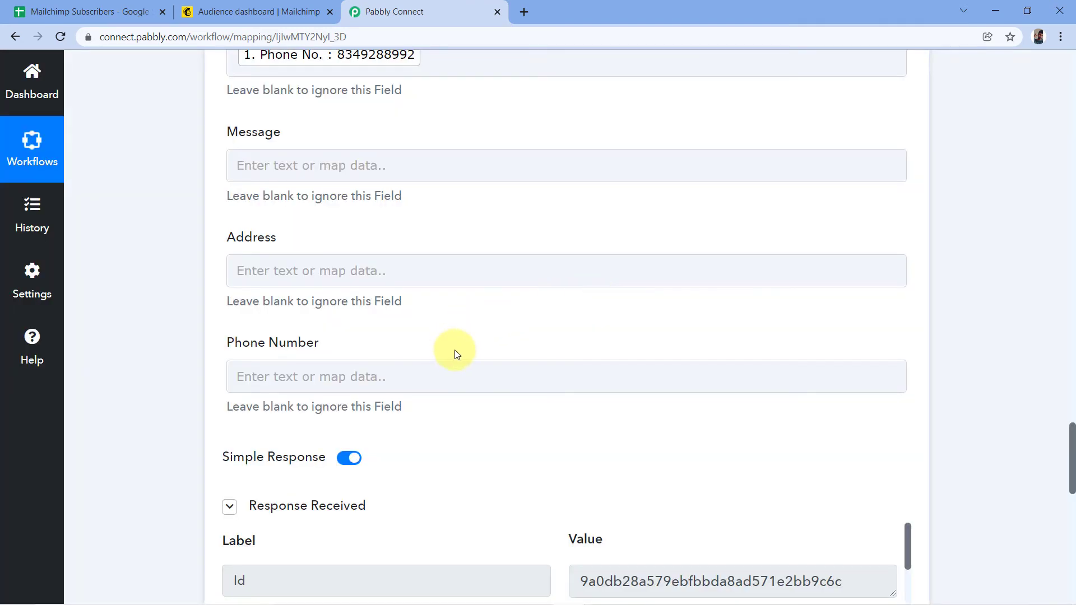
scroll(505, 318, down, 1)
scroll(506, 319, down, 1)
scroll(533, 250, down, 3)
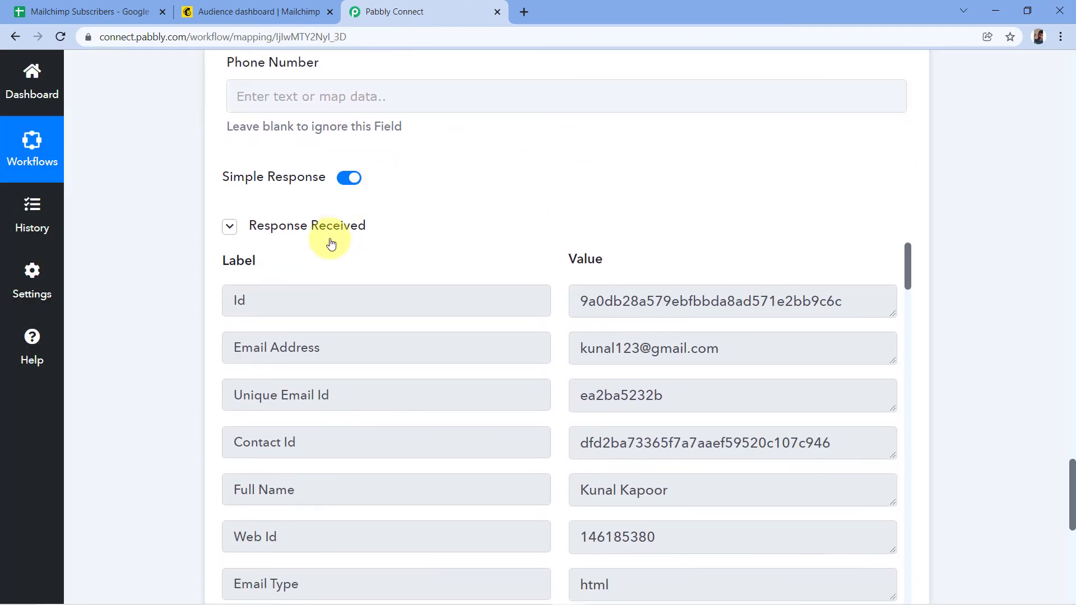
scroll(517, 206, down, 1)
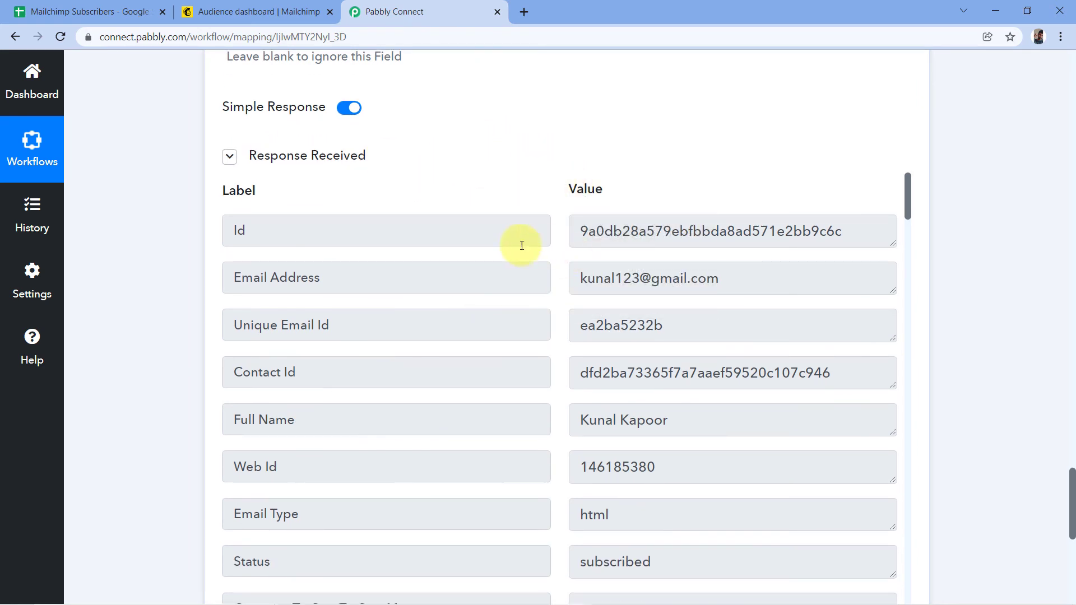
scroll(518, 323, down, 5)
scroll(555, 375, up, 4)
scroll(559, 353, up, 8)
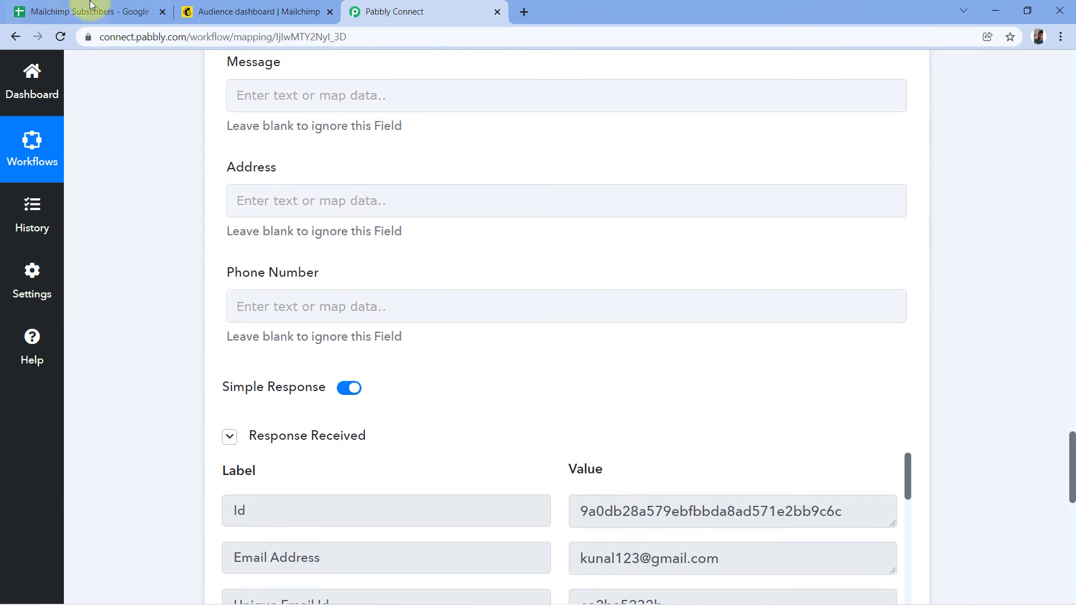
click(82, 7)
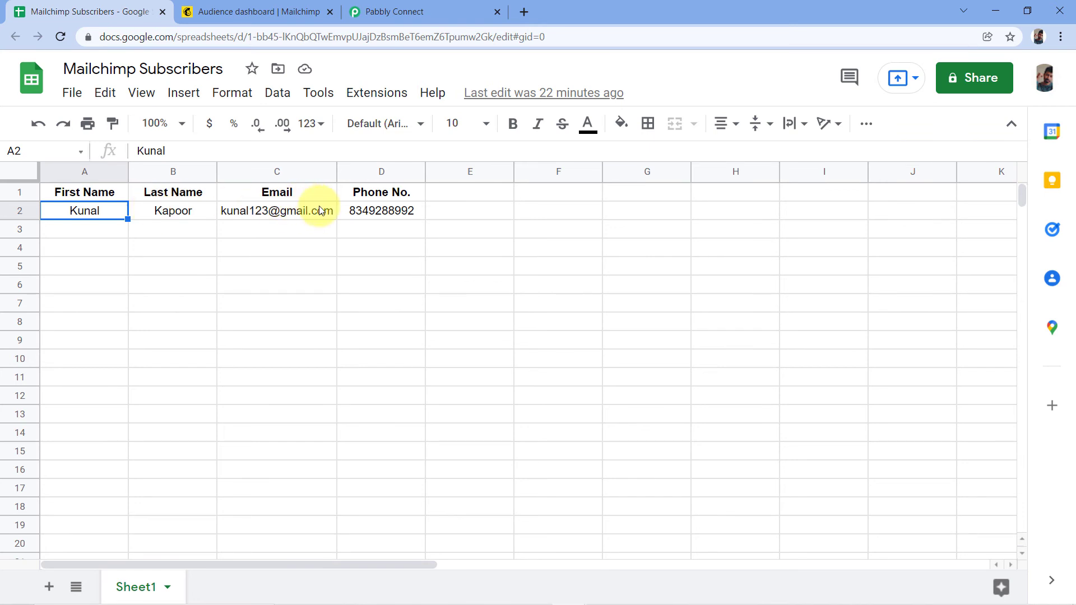
Review the test contact in row 2 of Mailchimp Subscribers, then go to the Mailchimp audience dashboard.
mouse_move(321, 211)
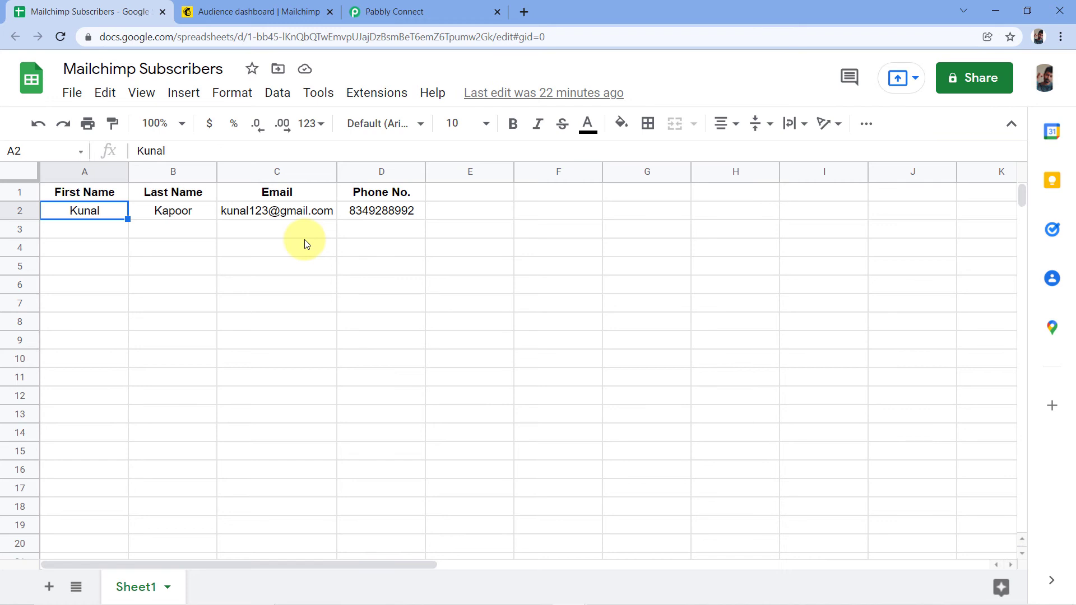
click(264, 11)
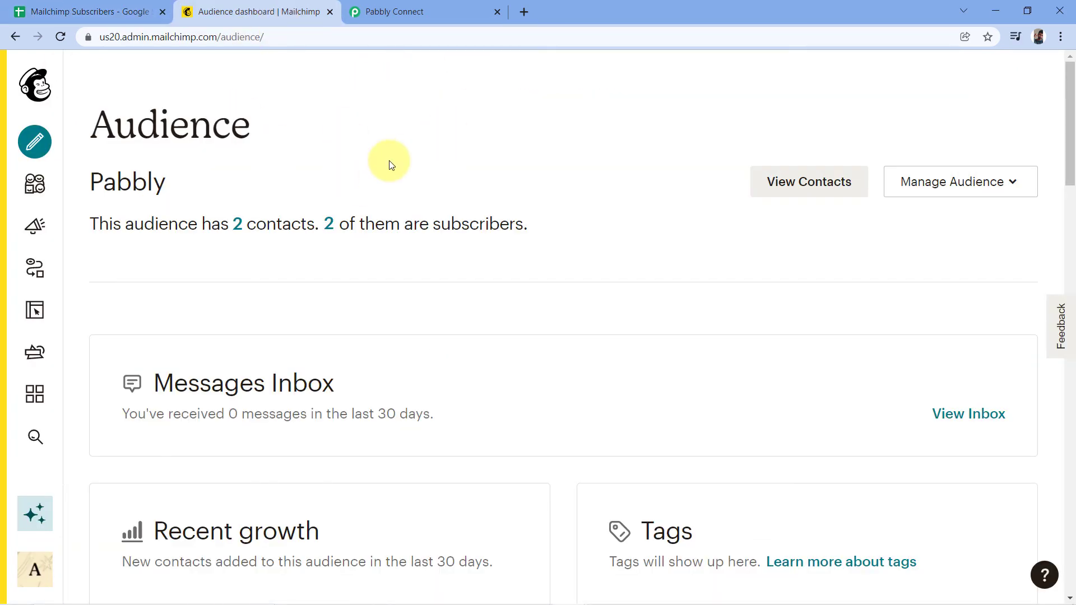
Open the Pabbly audience's full contacts list showing its two subscribed contacts.
mouse_move(79, 180)
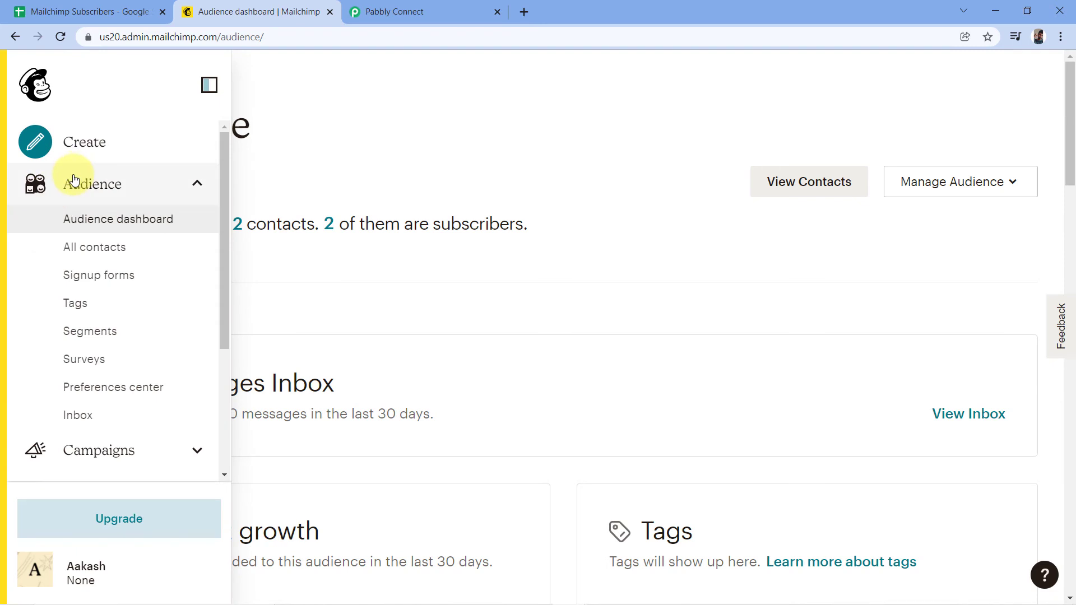
click(89, 249)
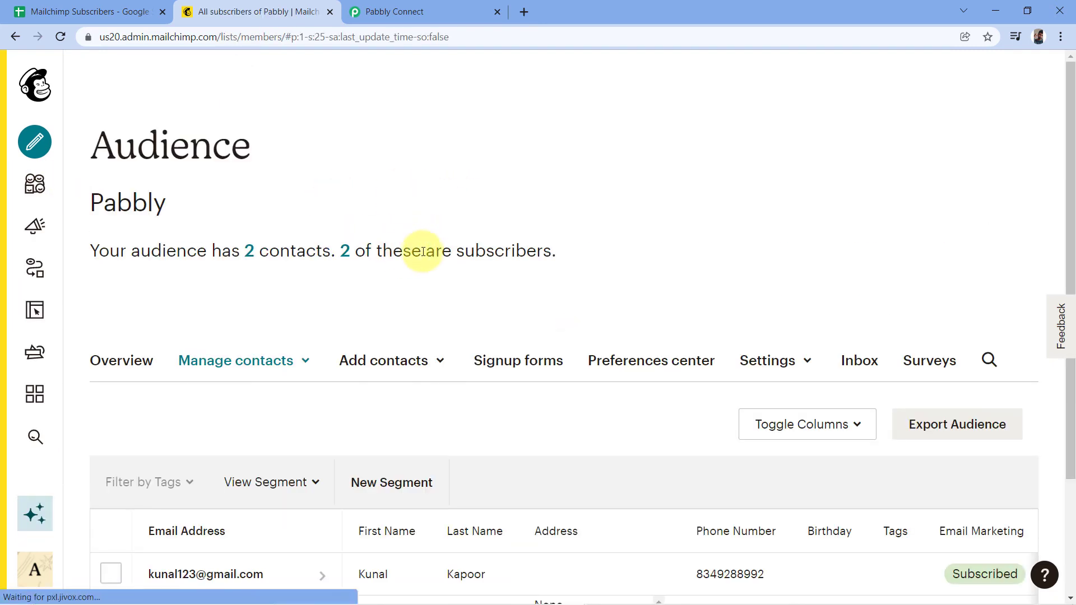
scroll(428, 227, down, 3)
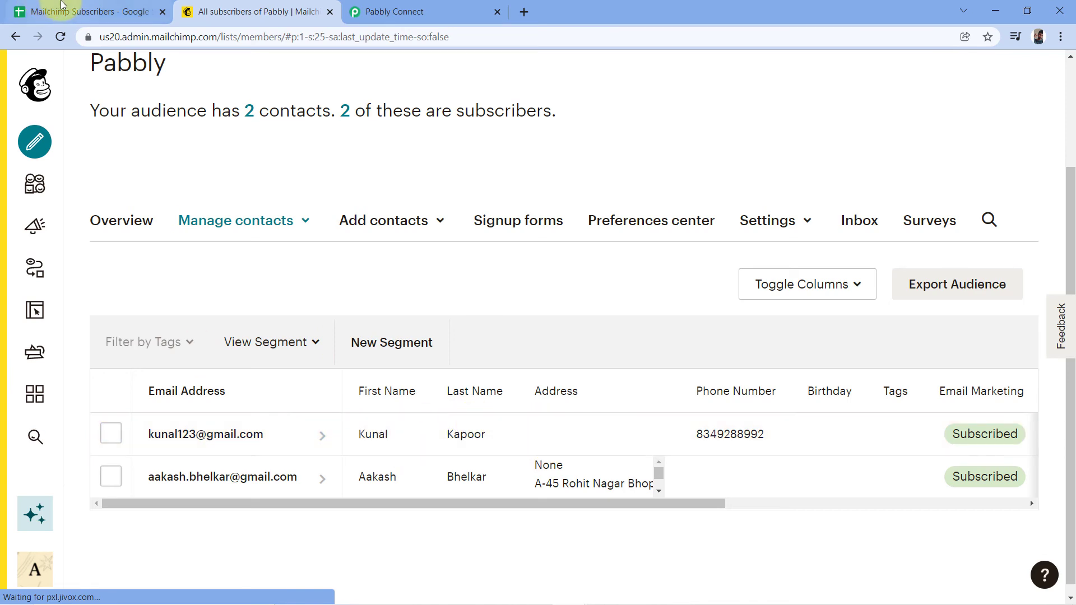
Compare the Mailchimp contacts against the spreadsheet rows, ending on the Mailchimp Subscribers sheet.
click(72, 11)
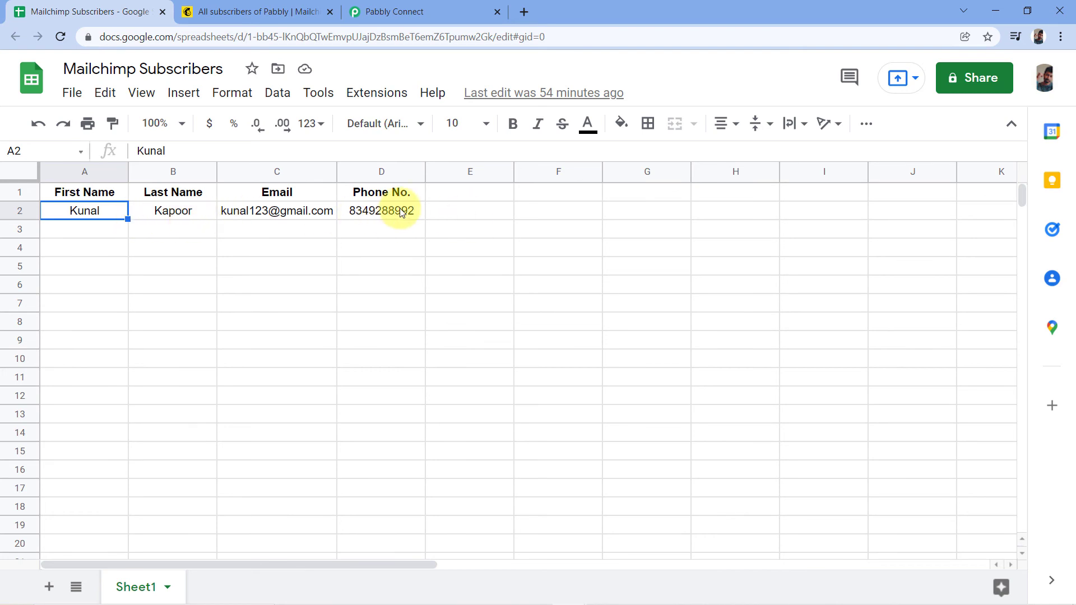
click(264, 12)
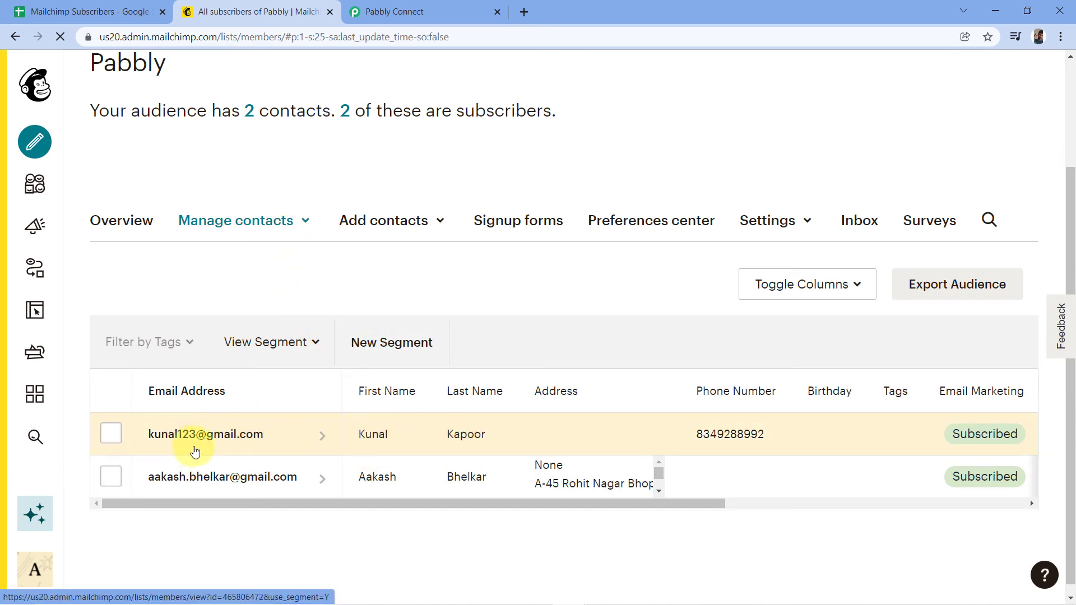
click(84, 11)
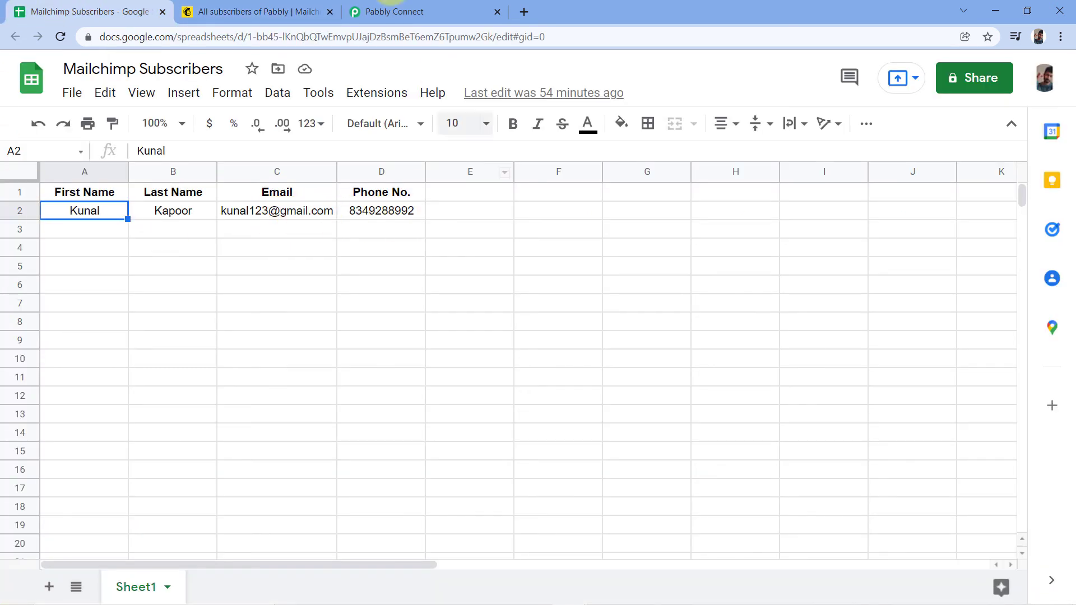
click(259, 11)
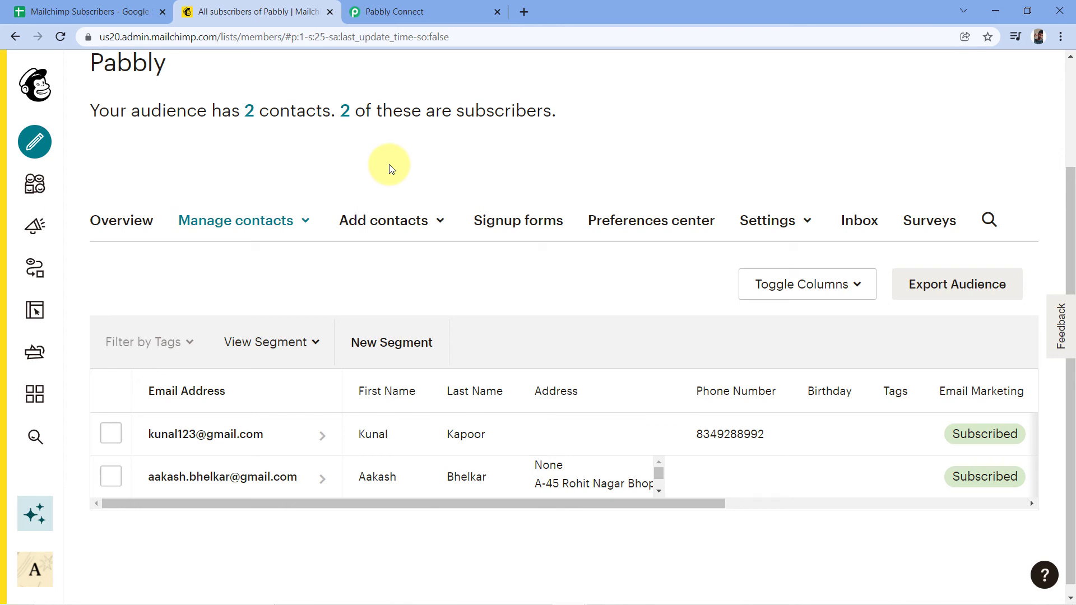
click(151, 11)
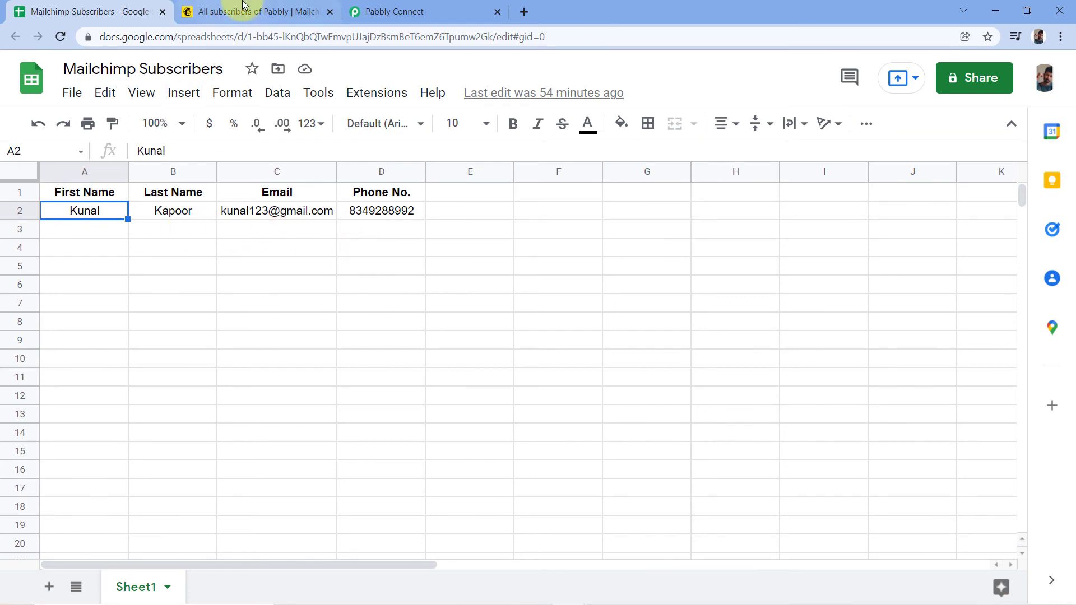
click(206, 14)
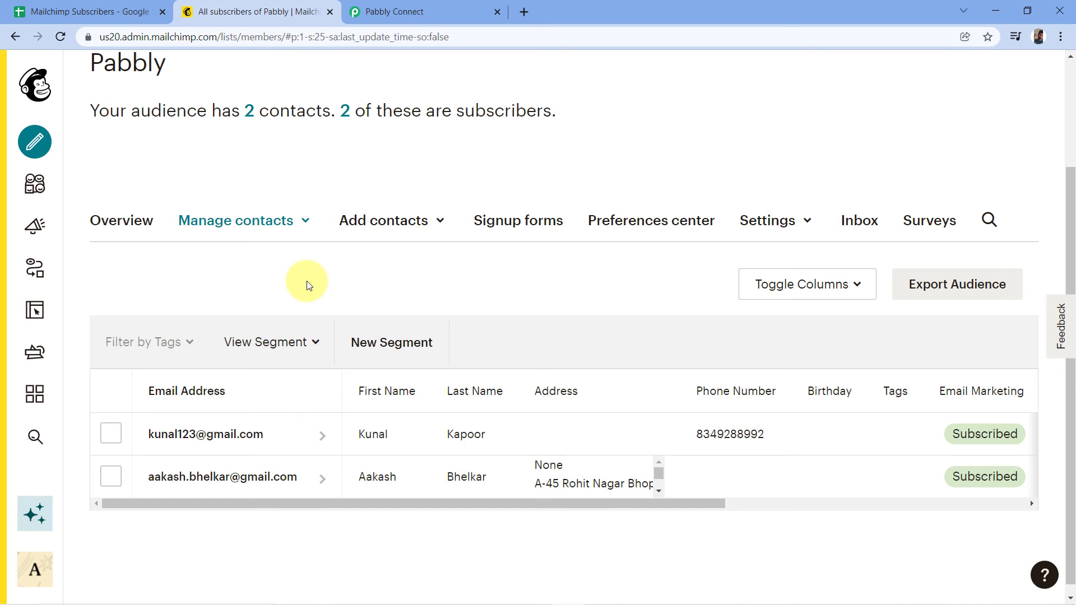
click(65, 12)
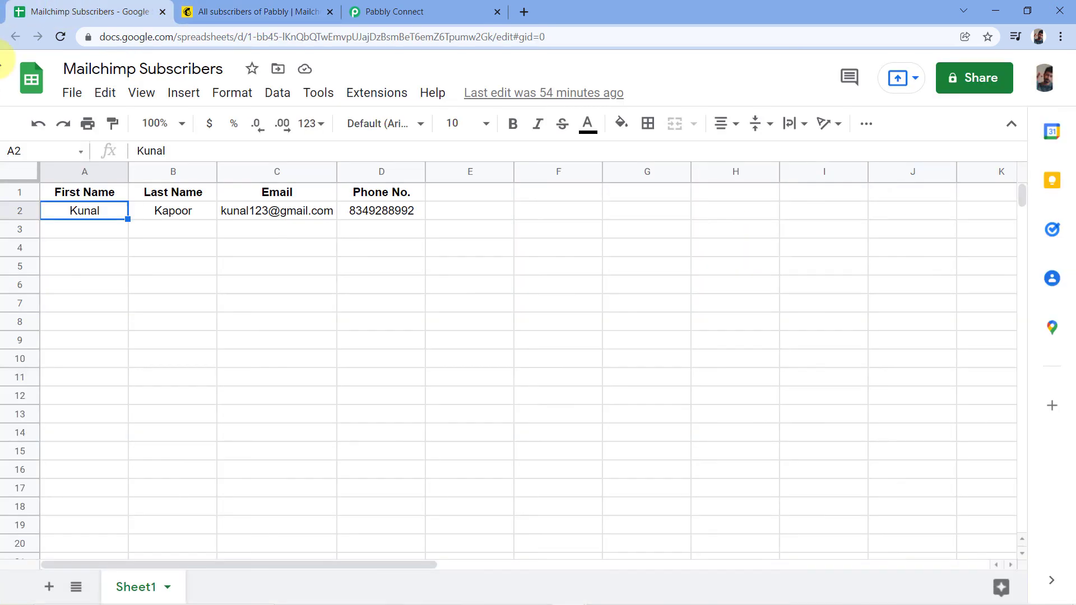
Enter a new contact's first name, last name and gmail address in row 3.
click(98, 228)
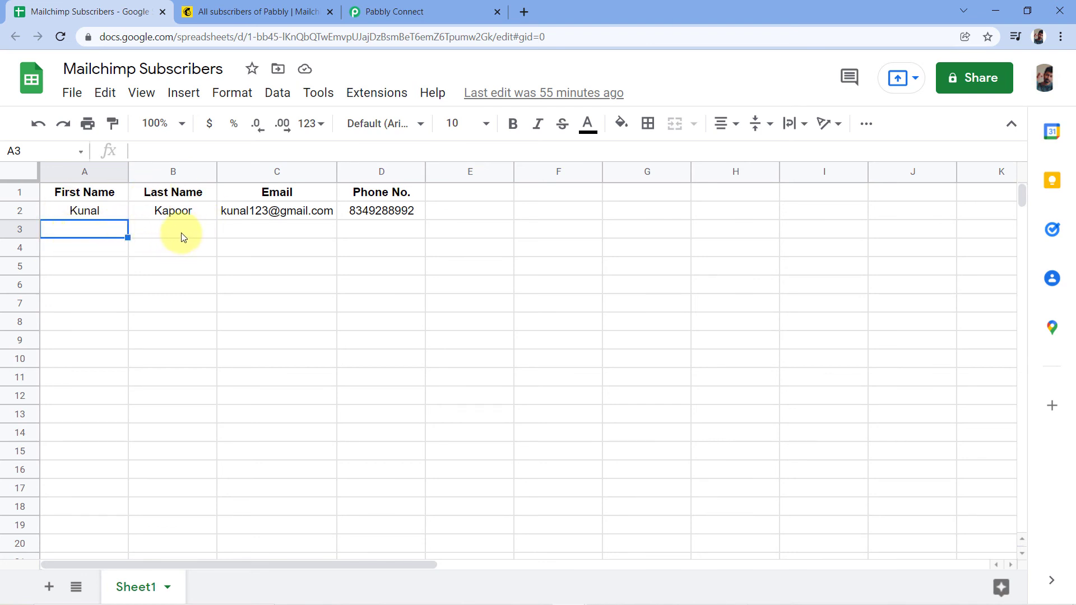
click(258, 11)
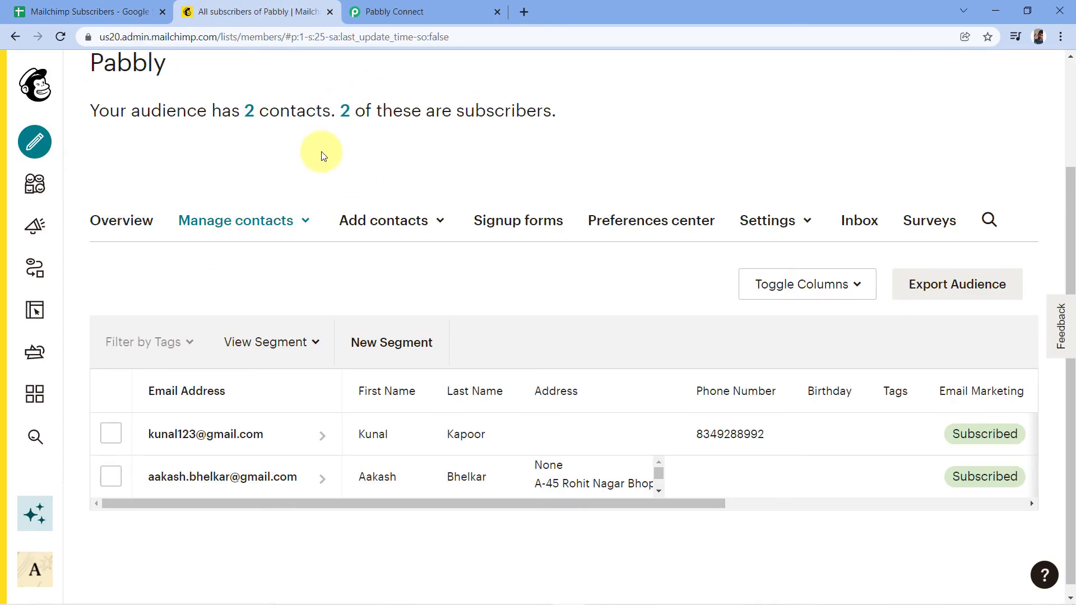
click(50, 11)
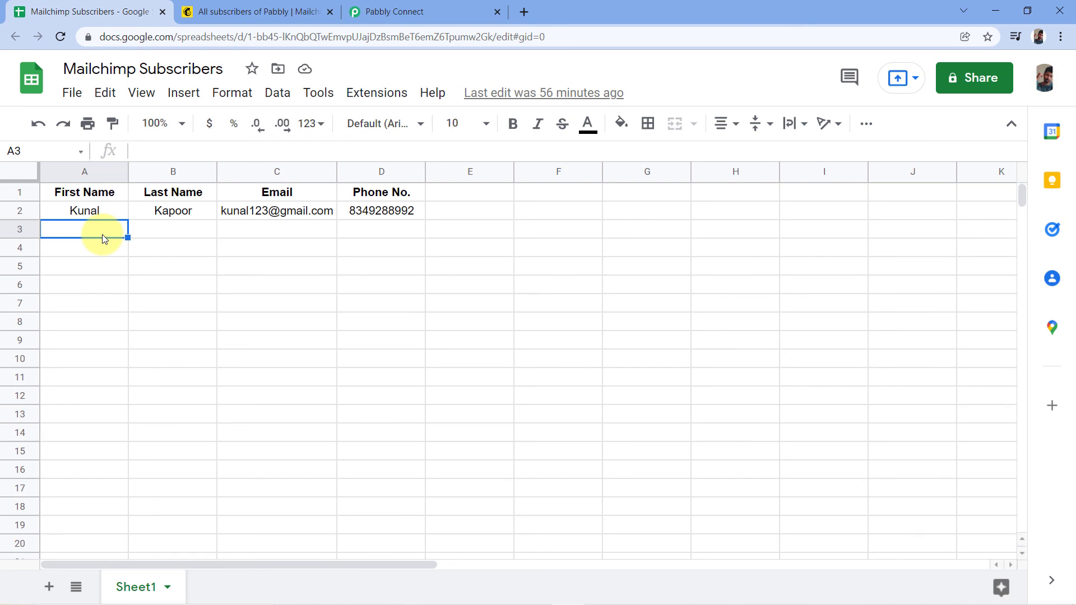
key(Tab)
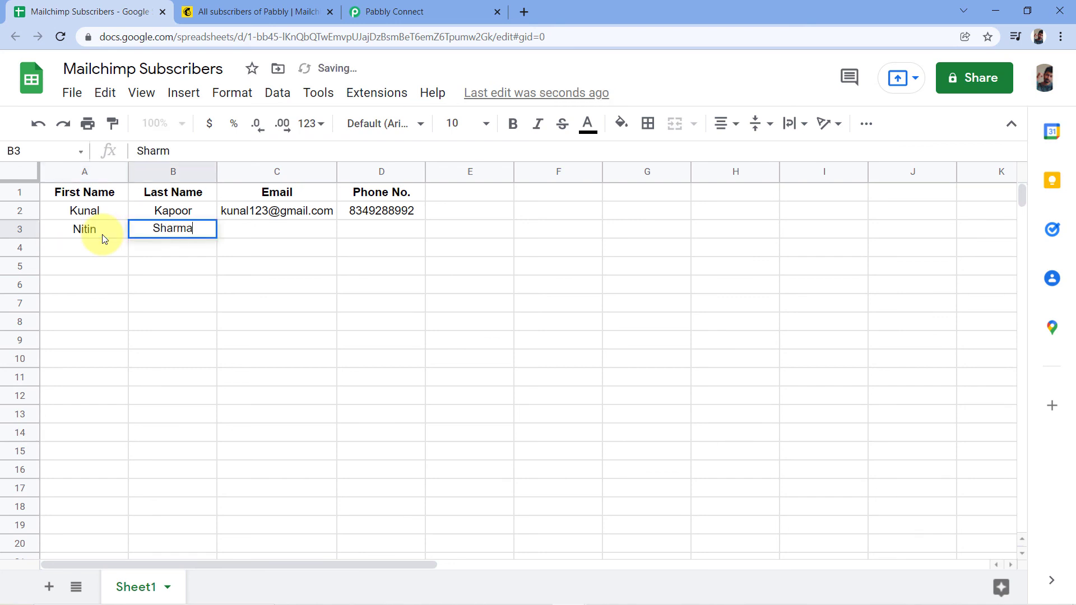
key(Tab)
text(Ni)
key(BackSpace)
key(BackSpace)
key(Tab)
Fix the misplaced dot in the C3 email address and enter the phone number in D3.
key(Left)
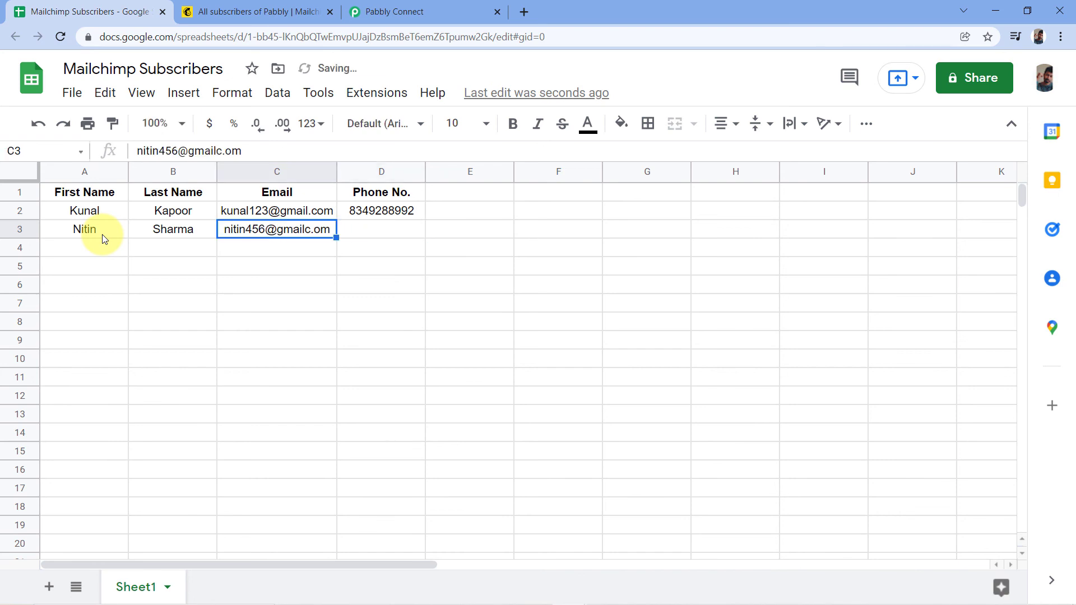
double_click(315, 231)
key(BackSpace)
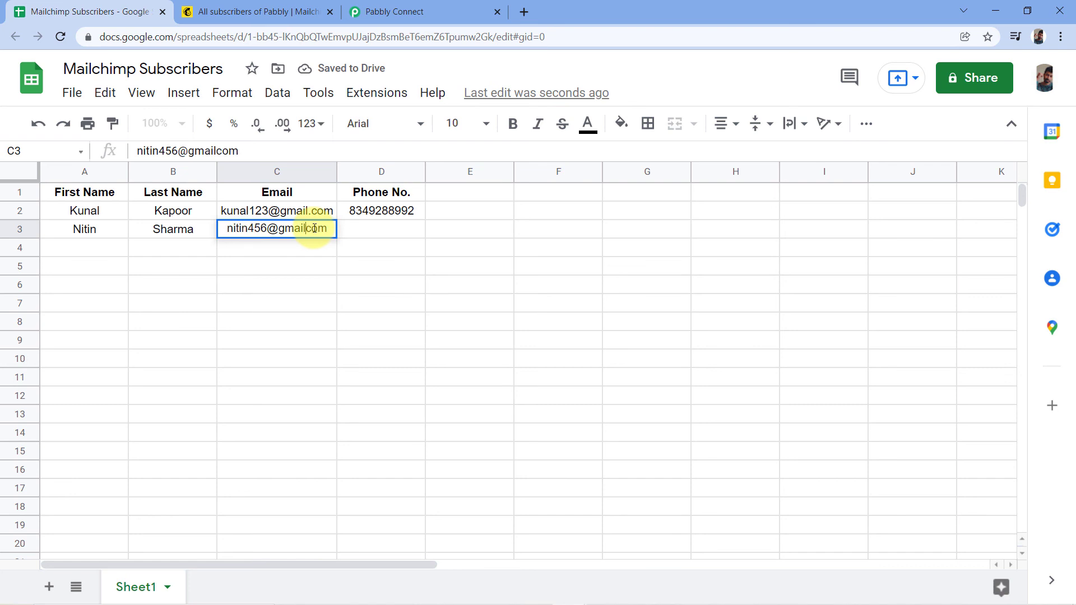
text(.)
key(Tab)
text(93)
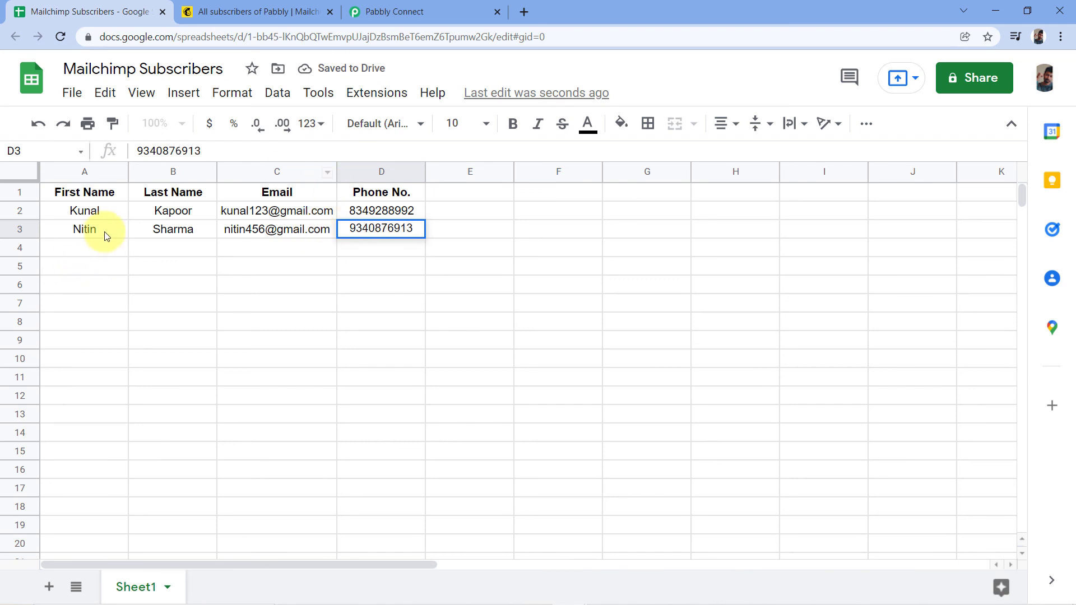
click(73, 236)
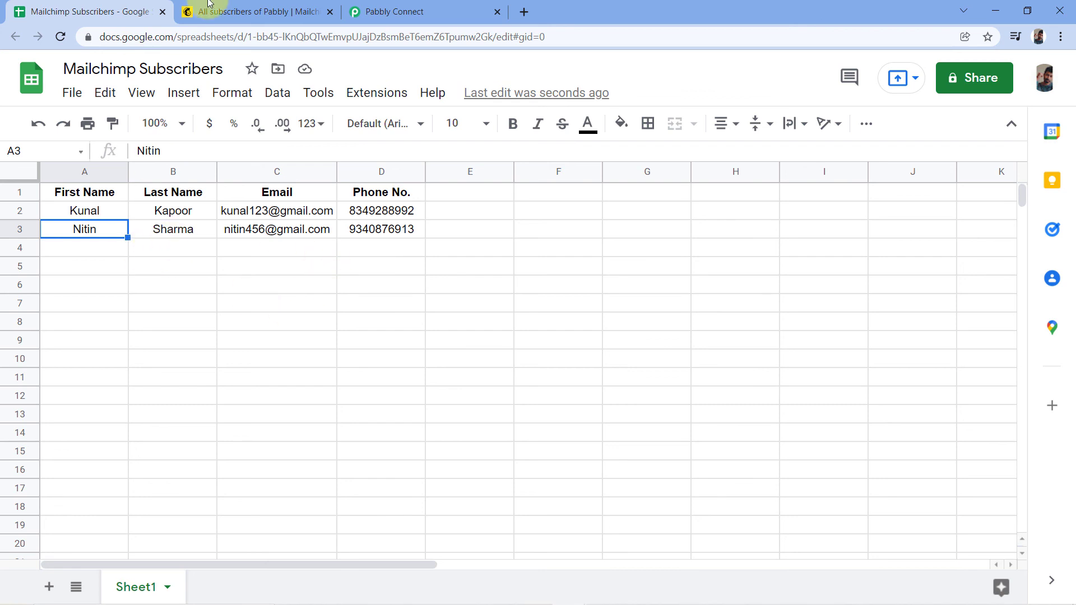
Reload the Mailchimp Pabbly audience and confirm the row 3 contact now appears among 3 subscribers.
click(249, 12)
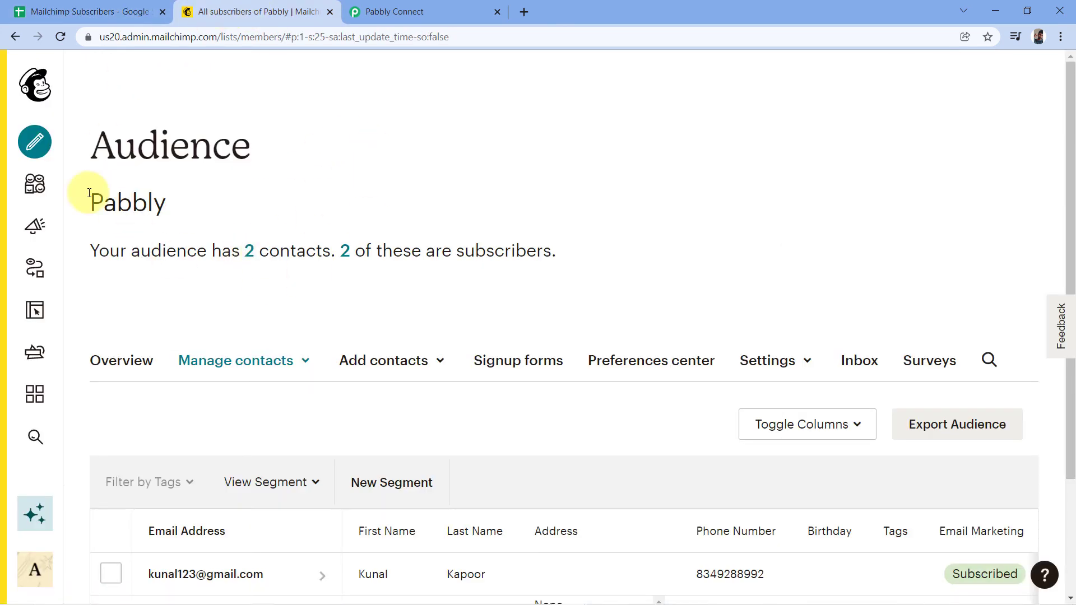
click(61, 37)
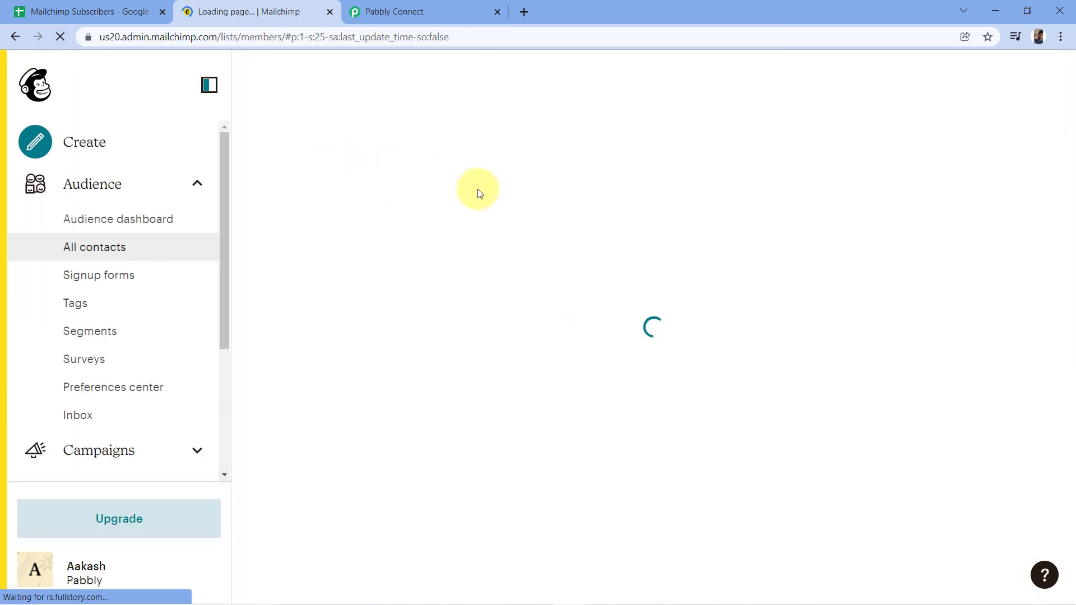
scroll(379, 178, down, 3)
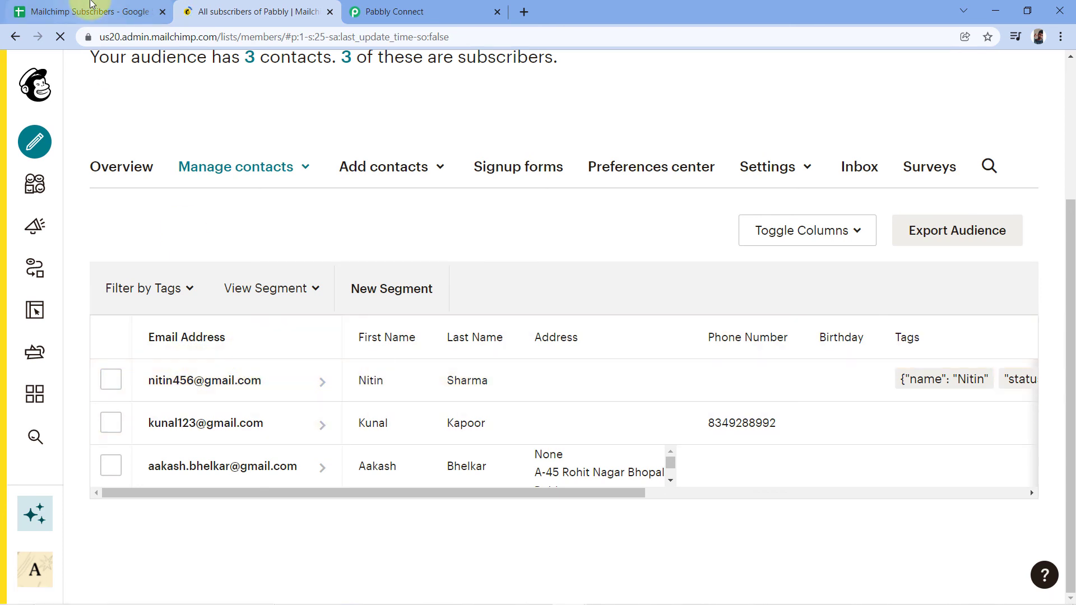
click(90, 11)
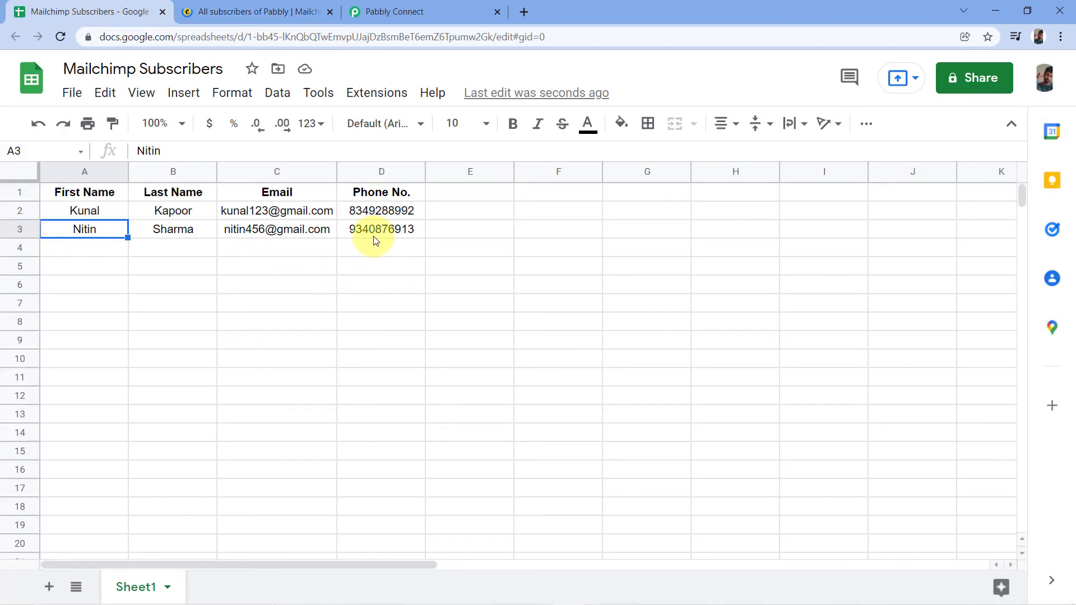
click(249, 11)
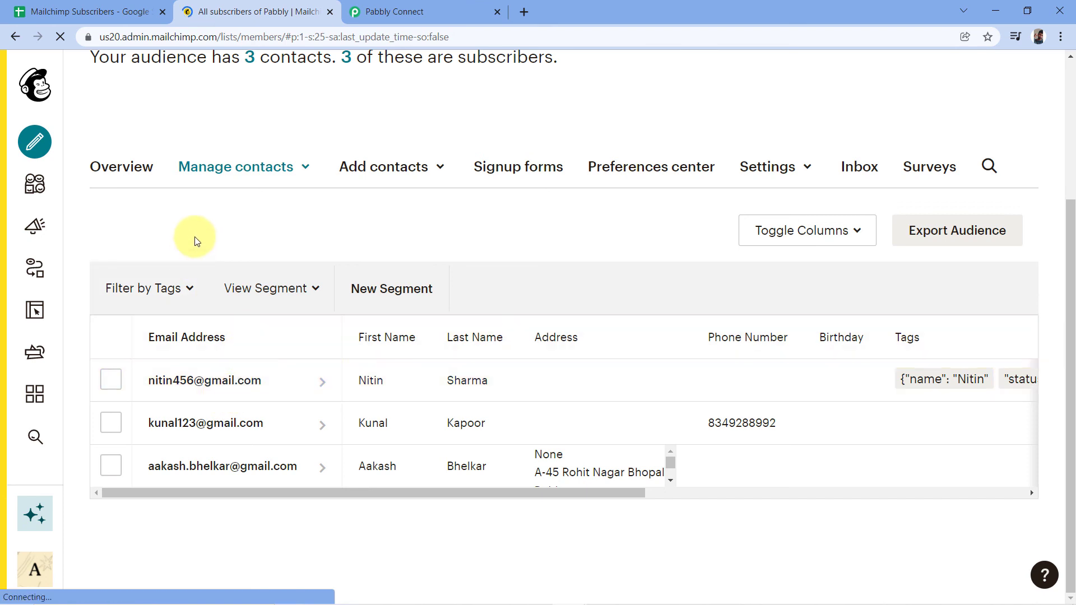
click(51, 11)
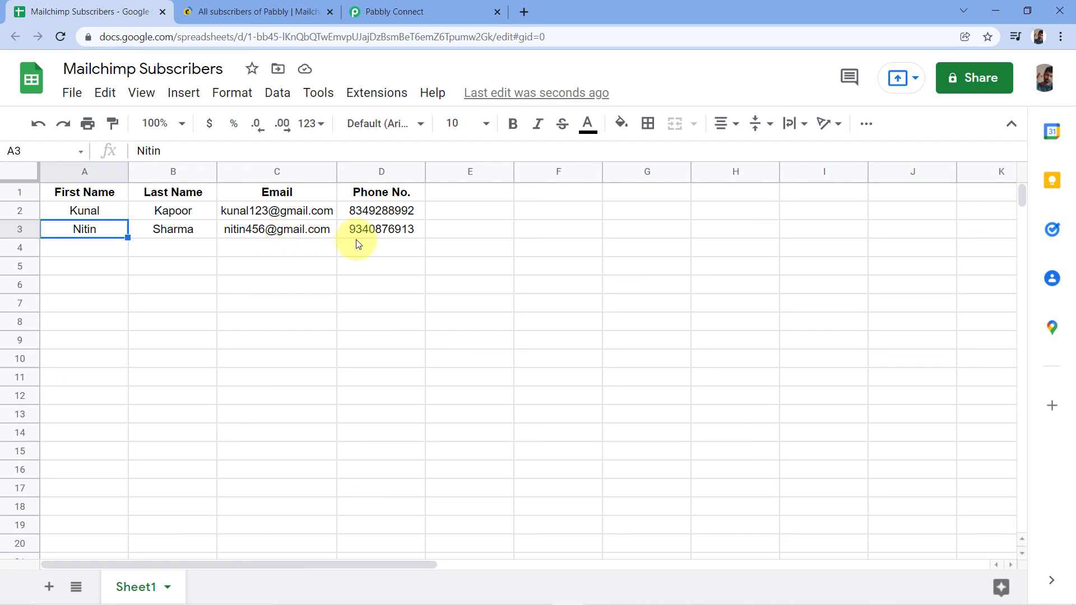
click(241, 12)
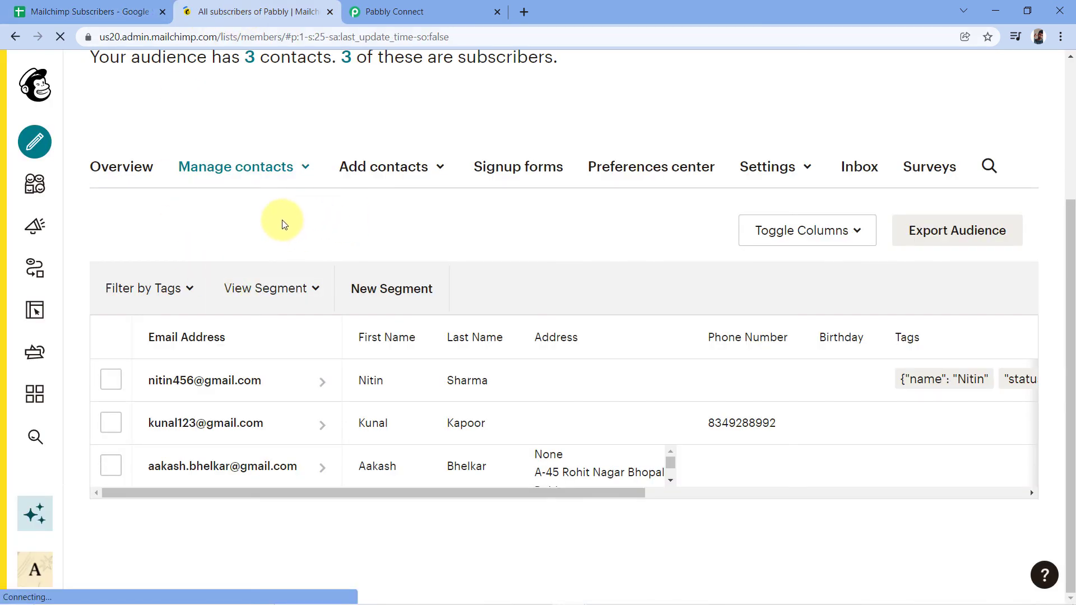
Return to the Google Sheets to Mailchimp workflow and confirm it is switched ON.
click(439, 10)
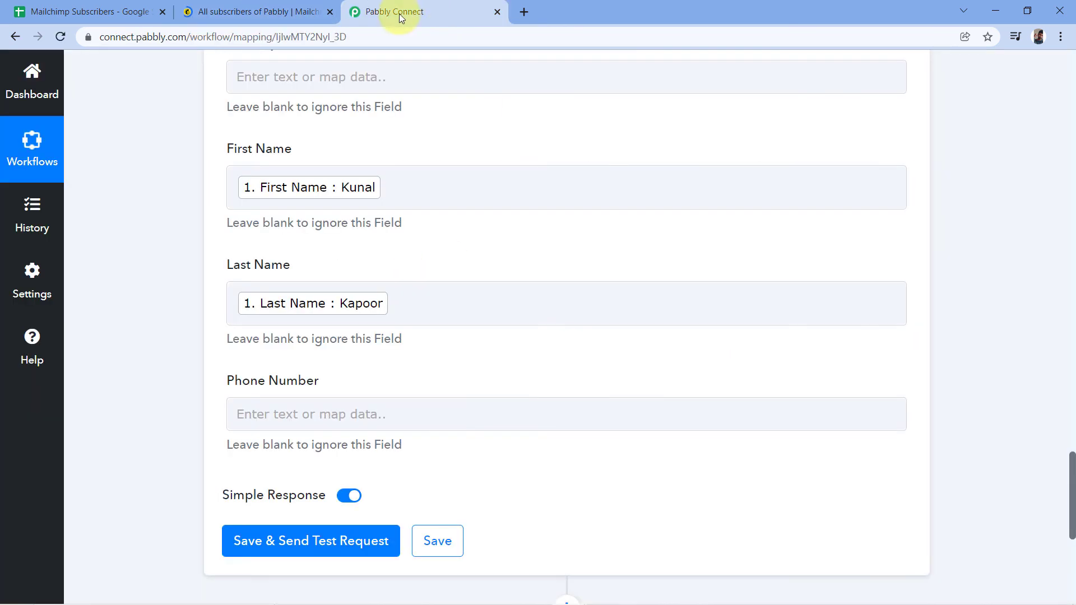
scroll(884, 233, up, 5)
scroll(891, 241, up, 15)
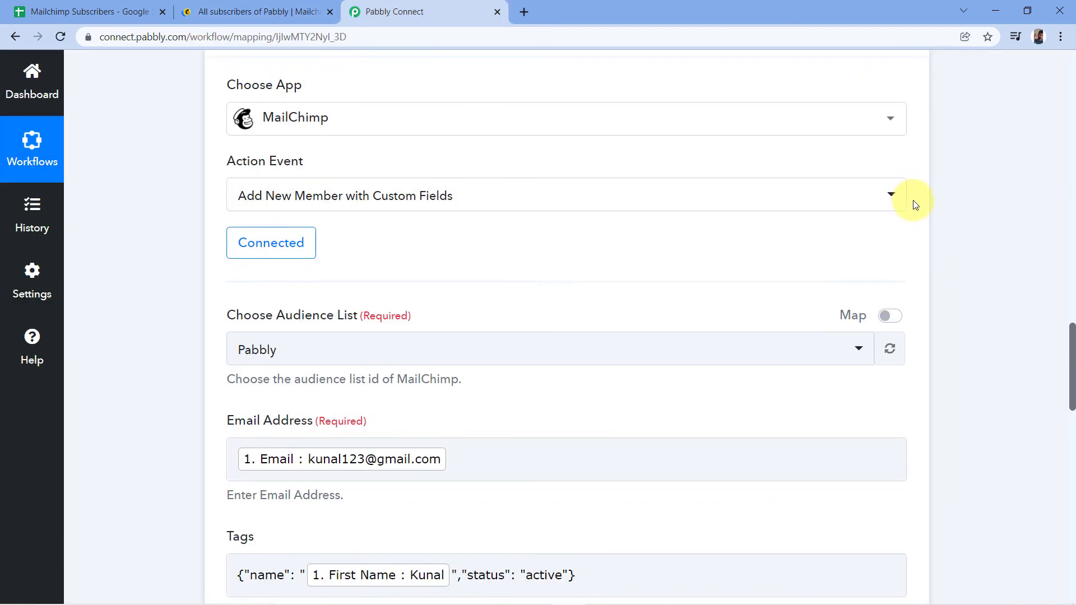
scroll(930, 247, up, 15)
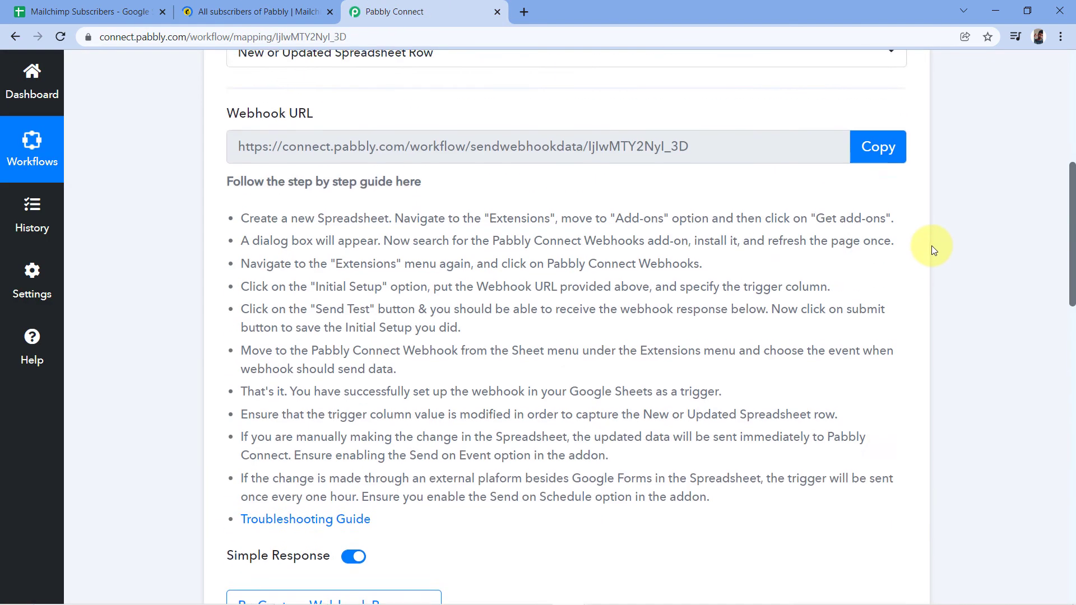
scroll(644, 192, down, 1)
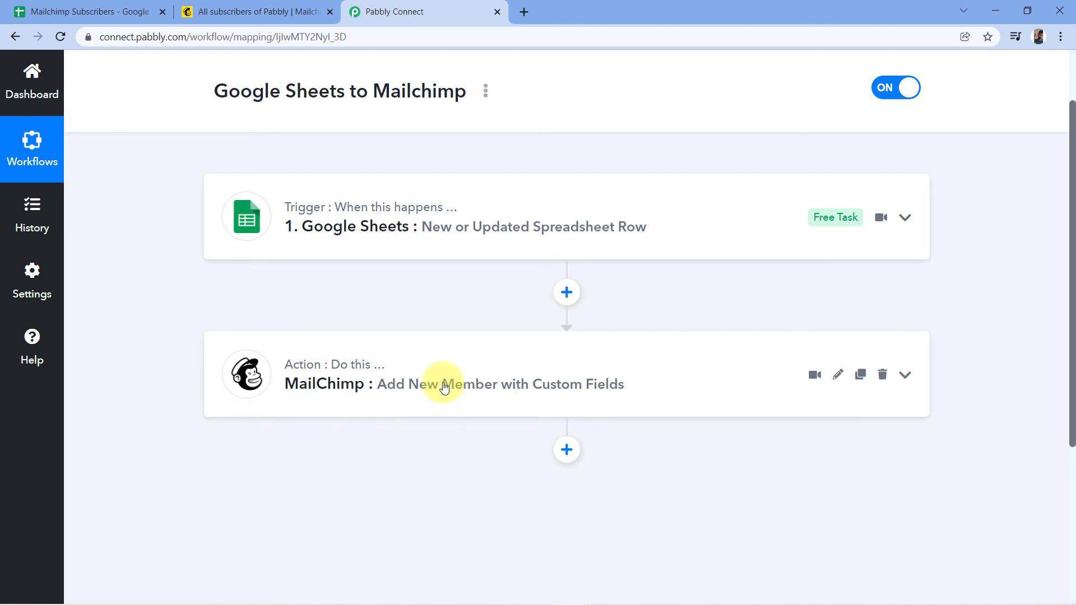
scroll(468, 379, up, 2)
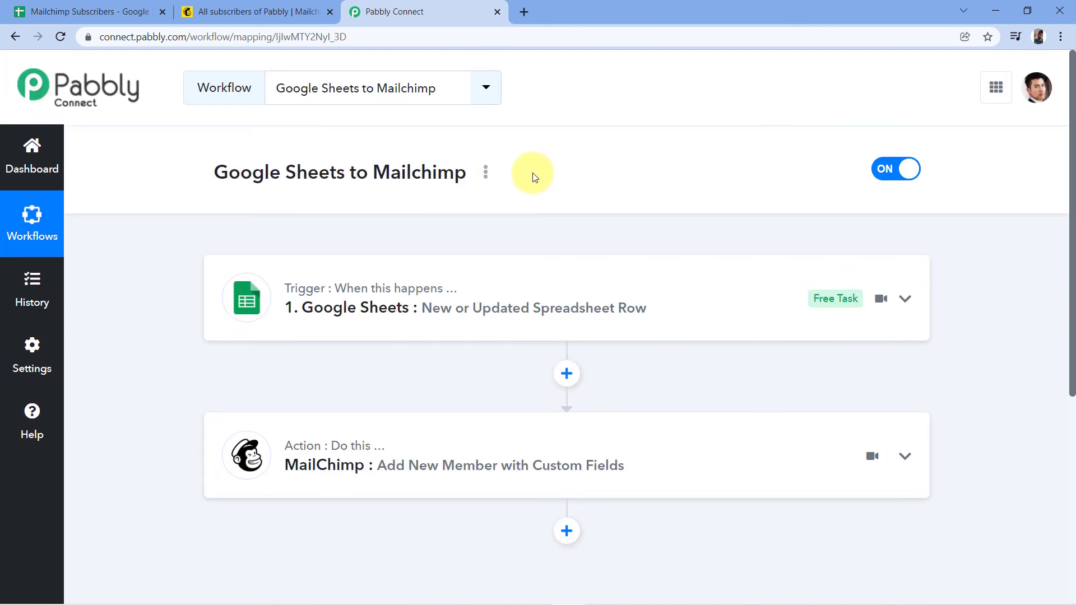